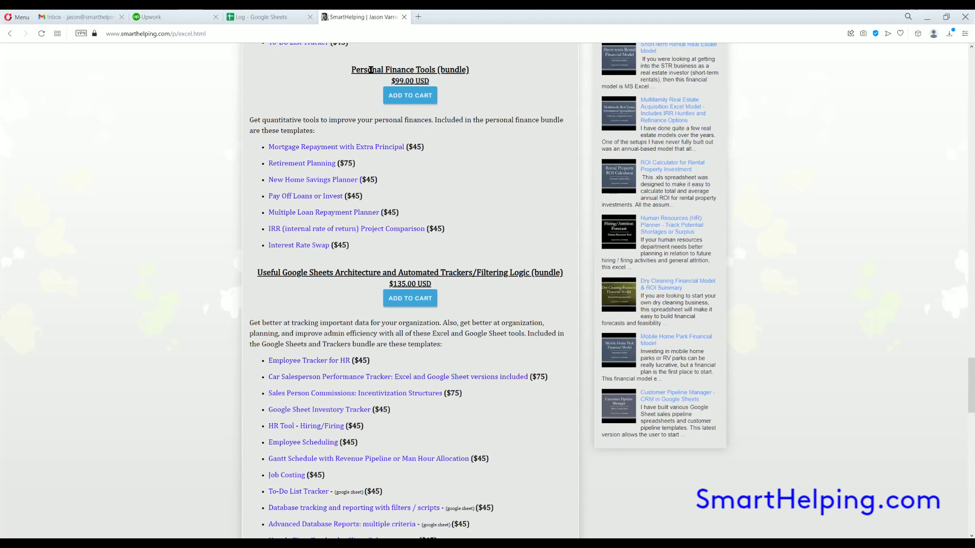
Review the Personal Finance, Google Sheets trackers and Sales Pipeline / CRM bundles on the smarthelping.com spreadsheet page.
{"action": "left_click_drag", "start_coordinate": [372, 71], "coordinate": [419, 71]}
{"action": "left_click_drag", "start_coordinate": [312, 273], "coordinate": [368, 273]}
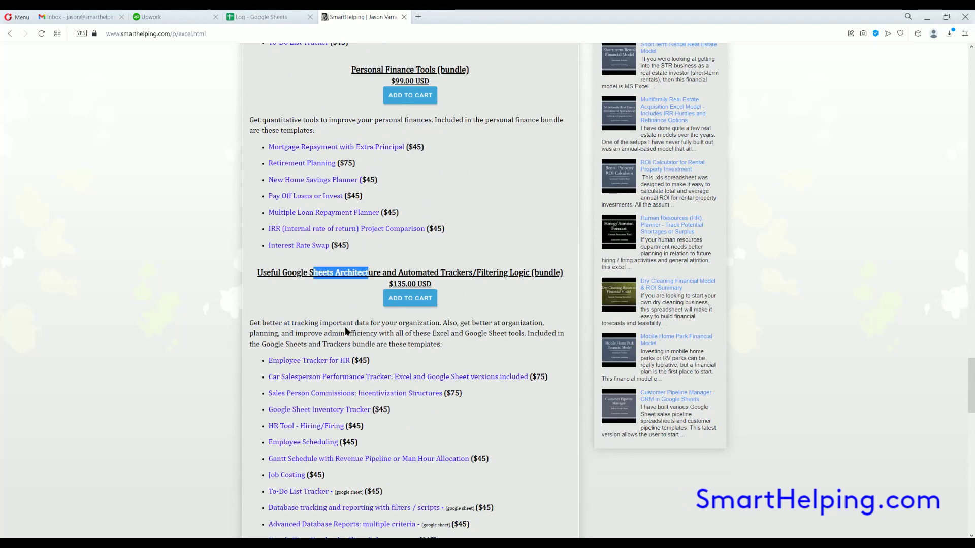
{"action": "scroll", "coordinate": [332, 298], "scroll_direction": "down", "scroll_amount": 3}
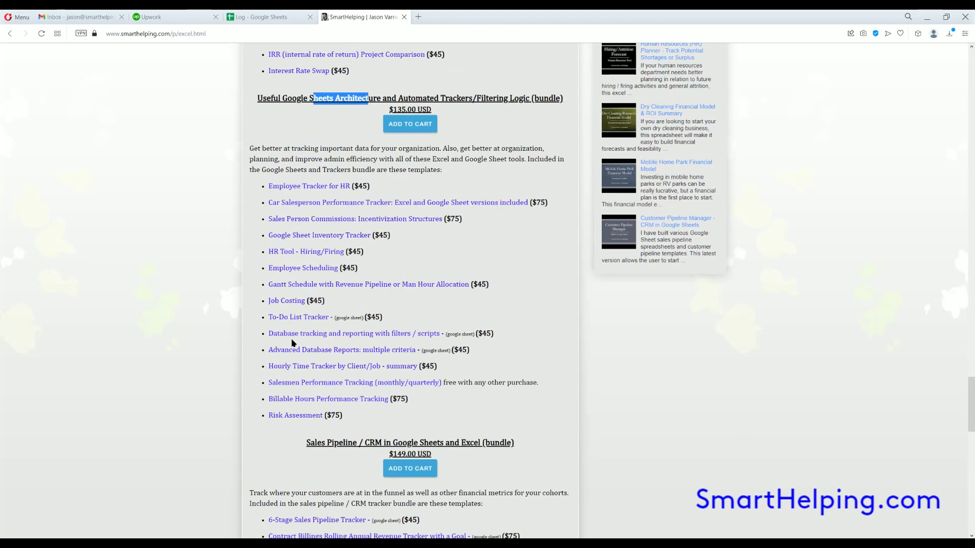
{"action": "scroll", "coordinate": [295, 341], "scroll_direction": "down", "scroll_amount": 3}
{"action": "left_click_drag", "start_coordinate": [371, 268], "coordinate": [317, 268]}
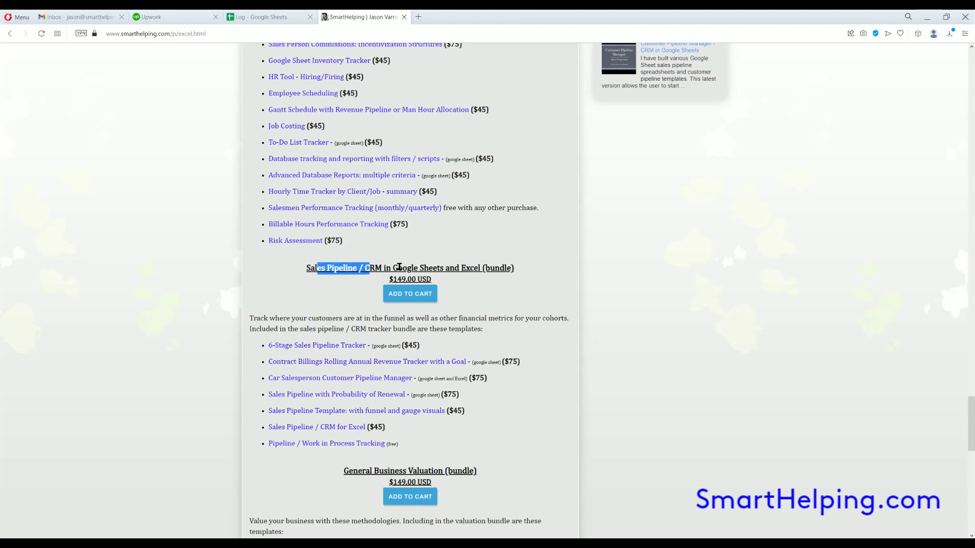
{"action": "left_click_drag", "start_coordinate": [307, 319], "coordinate": [482, 329]}
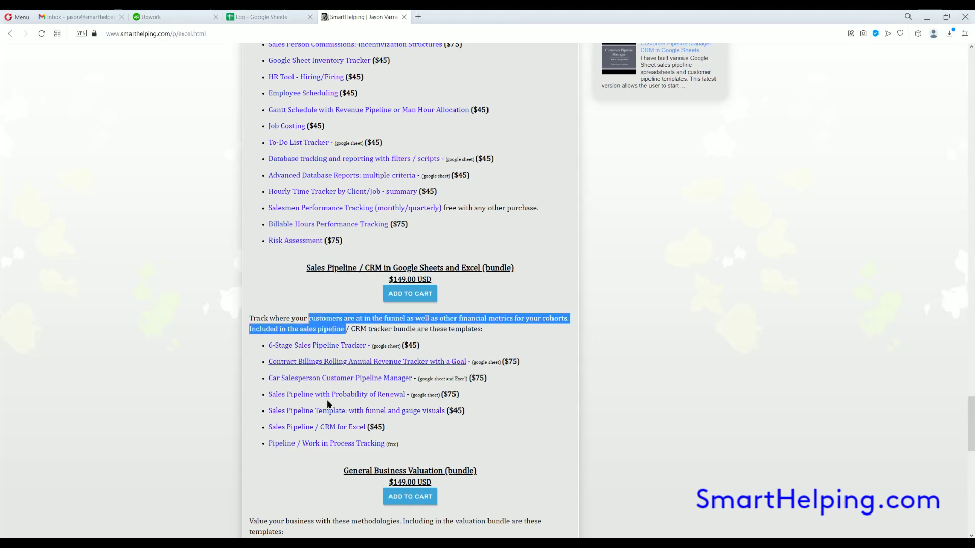
Examine the SaaS / PaaS bundle and the Buy All Spreadsheets offer with its price and lifetime access terms.
{"action": "scroll", "coordinate": [331, 406], "scroll_direction": "up", "scroll_amount": 20}
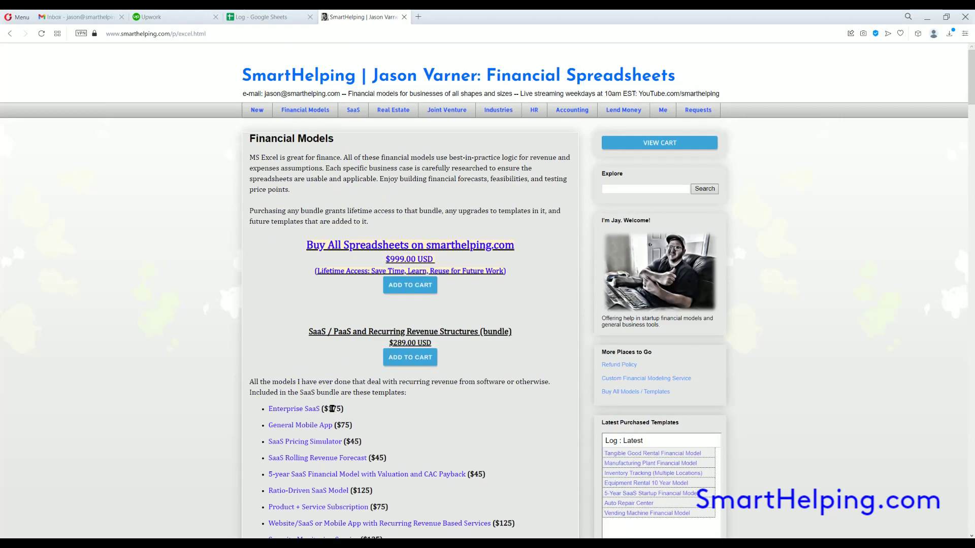
{"action": "left_click_drag", "start_coordinate": [331, 333], "coordinate": [428, 343]}
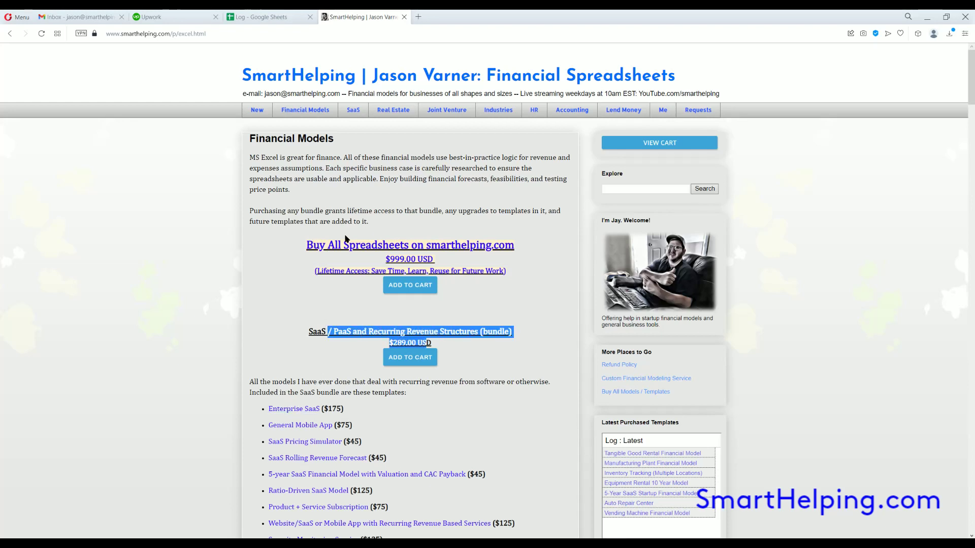
{"action": "left_click_drag", "start_coordinate": [306, 244], "coordinate": [458, 260]}
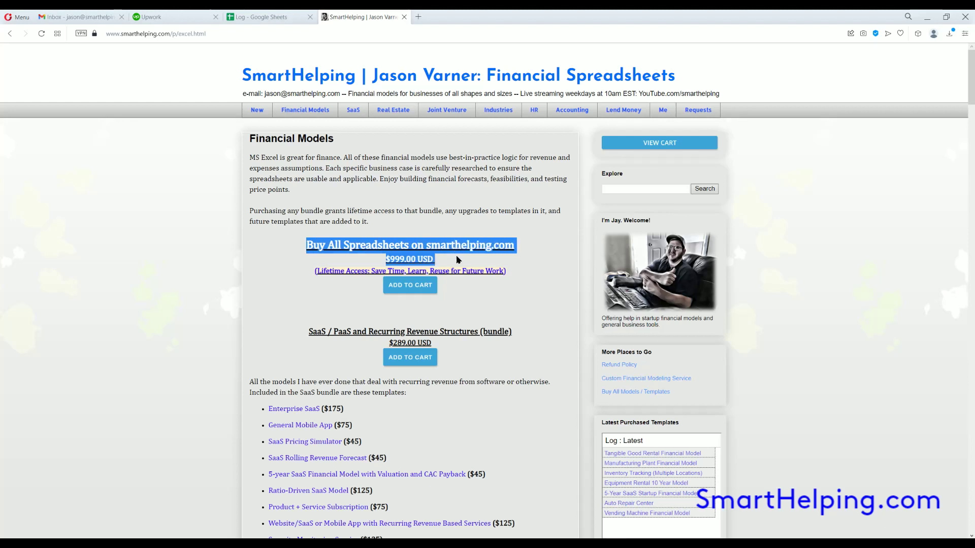
{"action": "left_click", "coordinate": [379, 267]}
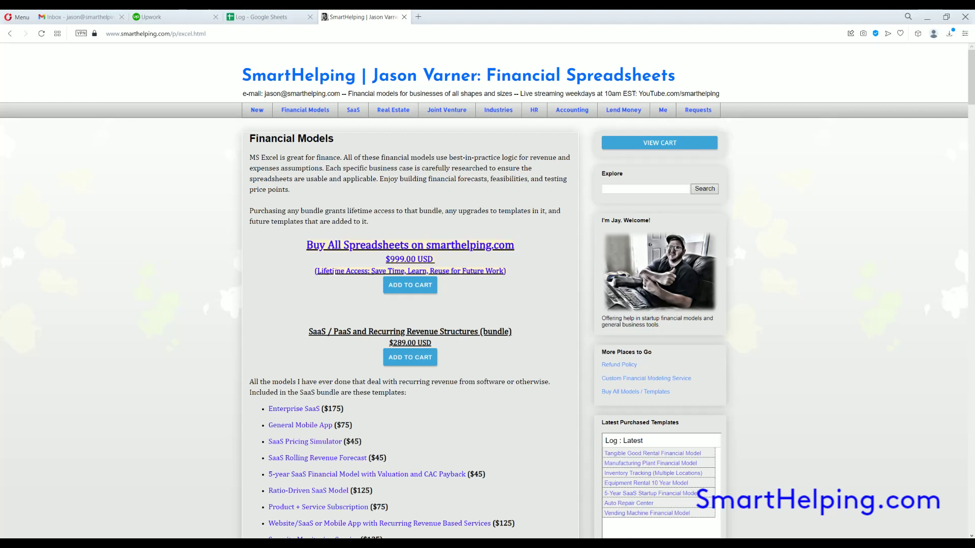
{"action": "left_click_drag", "start_coordinate": [318, 273], "coordinate": [368, 273]}
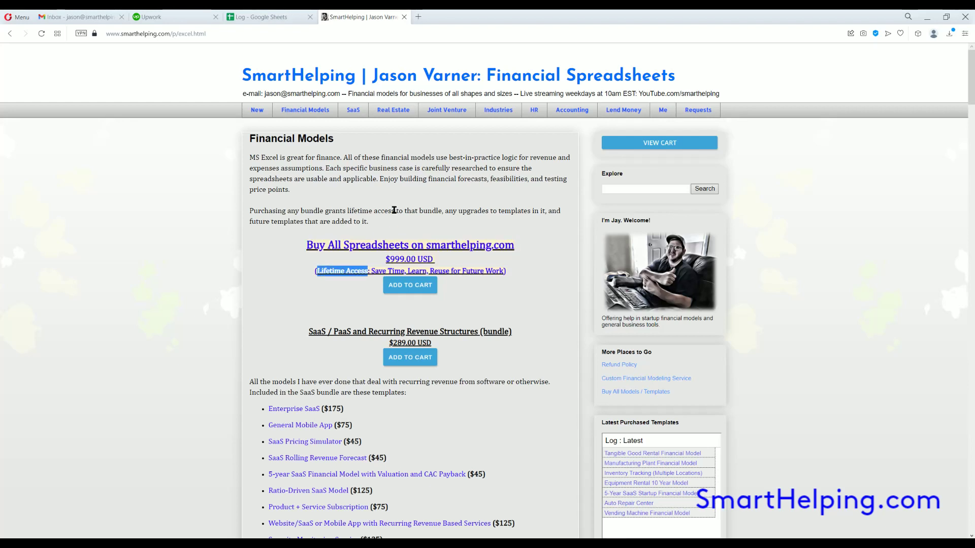
{"action": "left_click", "coordinate": [391, 207]}
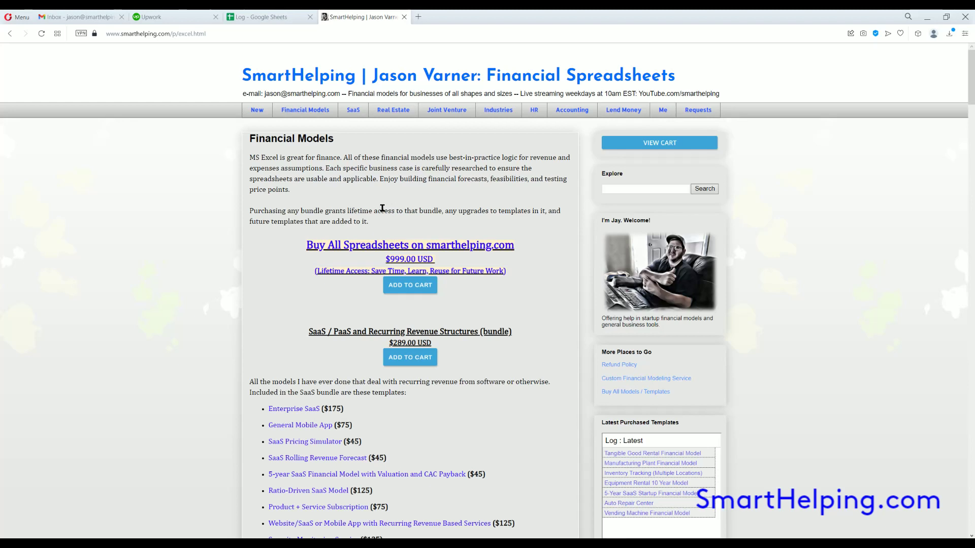
{"action": "left_click_drag", "start_coordinate": [386, 260], "coordinate": [433, 260]}
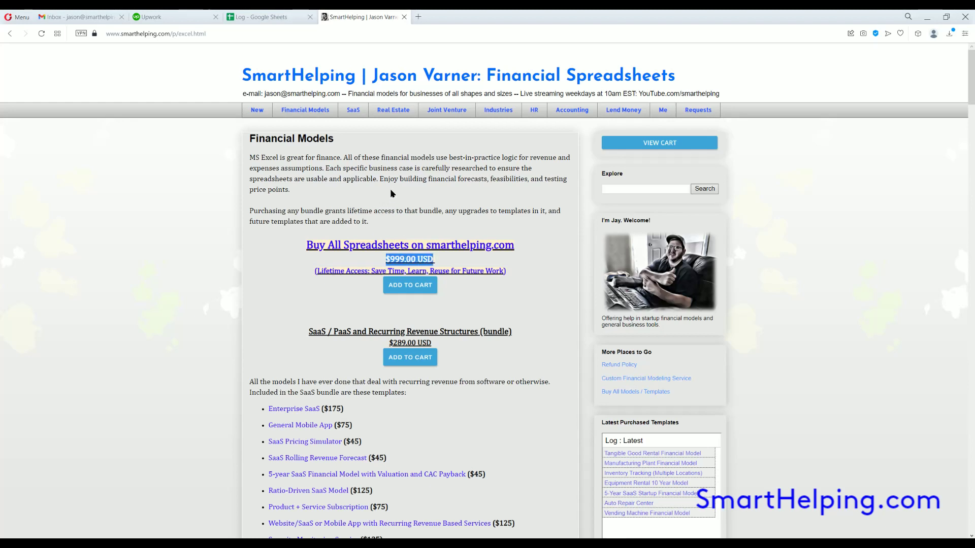
{"action": "left_click", "coordinate": [391, 193]}
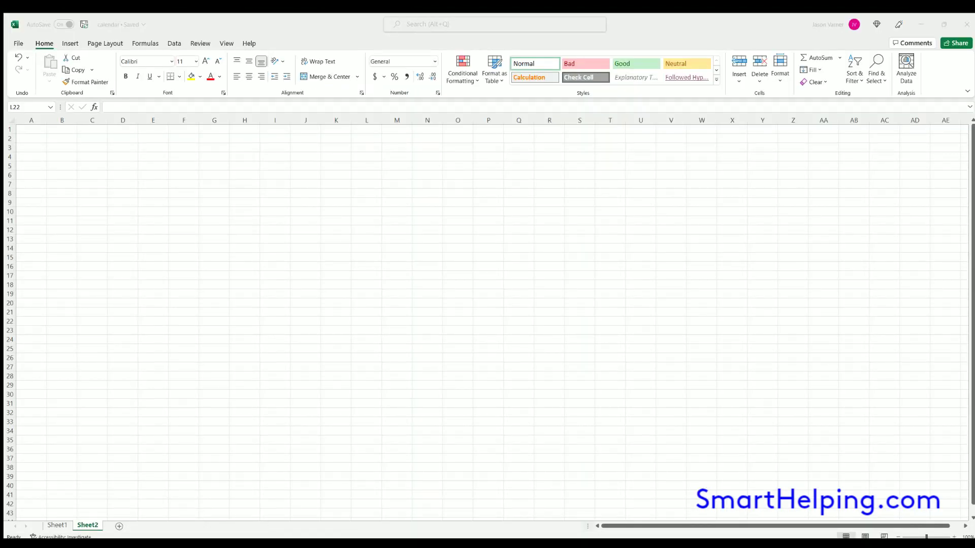
Switch to the calendar workbook in Excel and inspect the day-box column and row sizes of the calendar on Sheet1.
{"action": "left_click", "coordinate": [337, 348]}
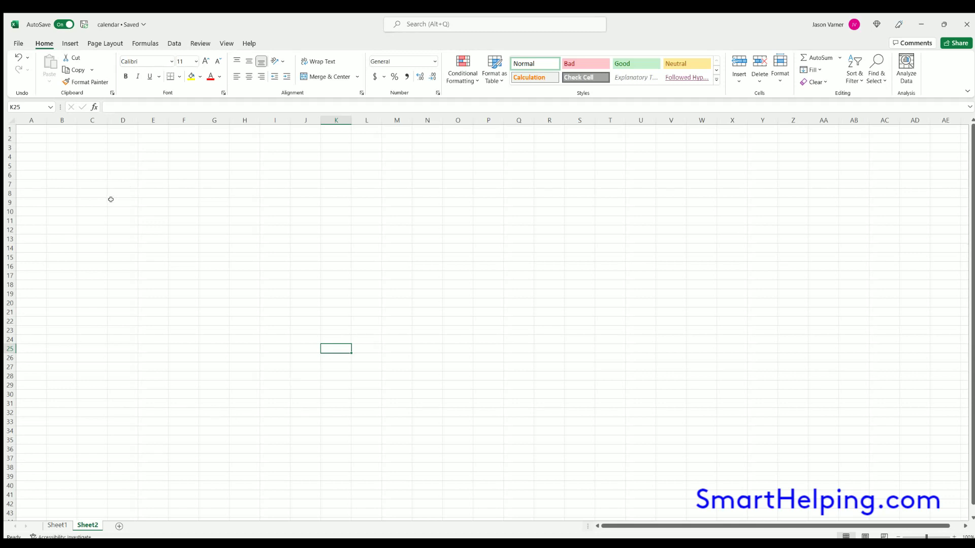
{"action": "left_click", "coordinate": [57, 524]}
{"action": "left_click", "coordinate": [149, 120]}
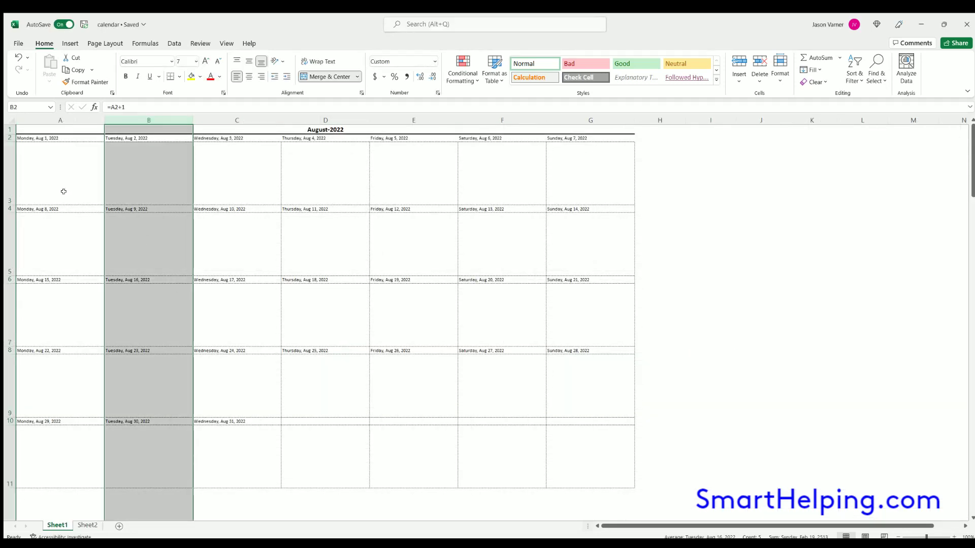
{"action": "left_click", "coordinate": [8, 174]}
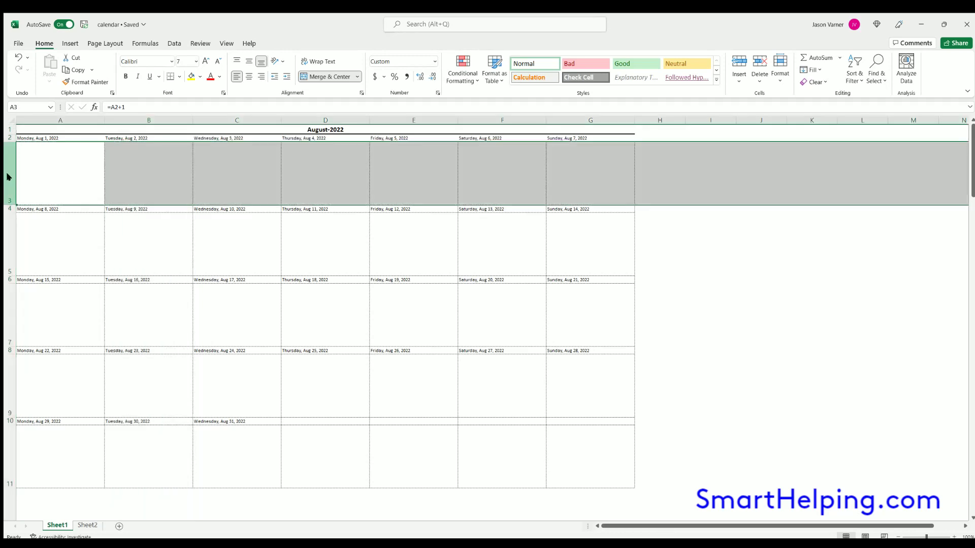
{"action": "left_click", "coordinate": [51, 330]}
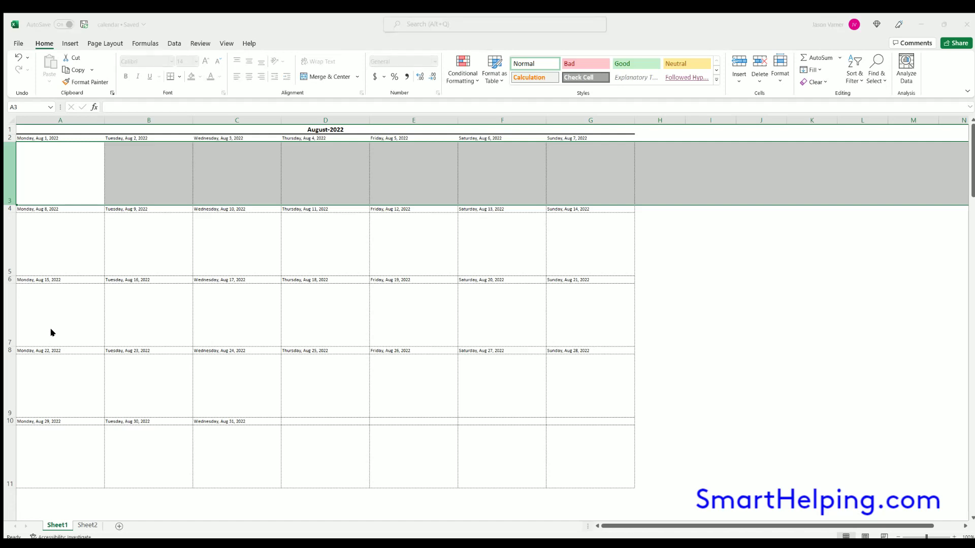
Widen columns A through G equally on Sheet2.
{"action": "left_click", "coordinate": [87, 525]}
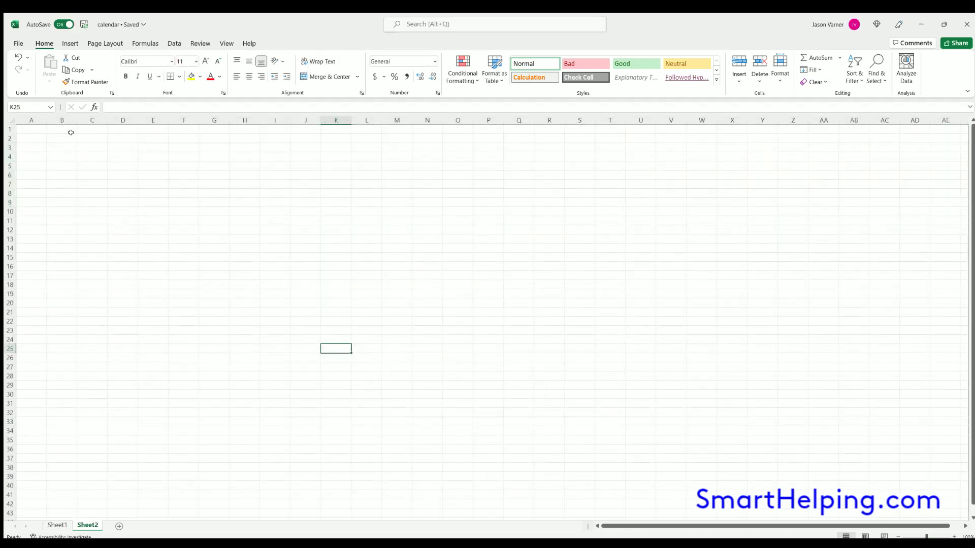
{"action": "left_click_drag", "start_coordinate": [25, 121], "coordinate": [216, 120]}
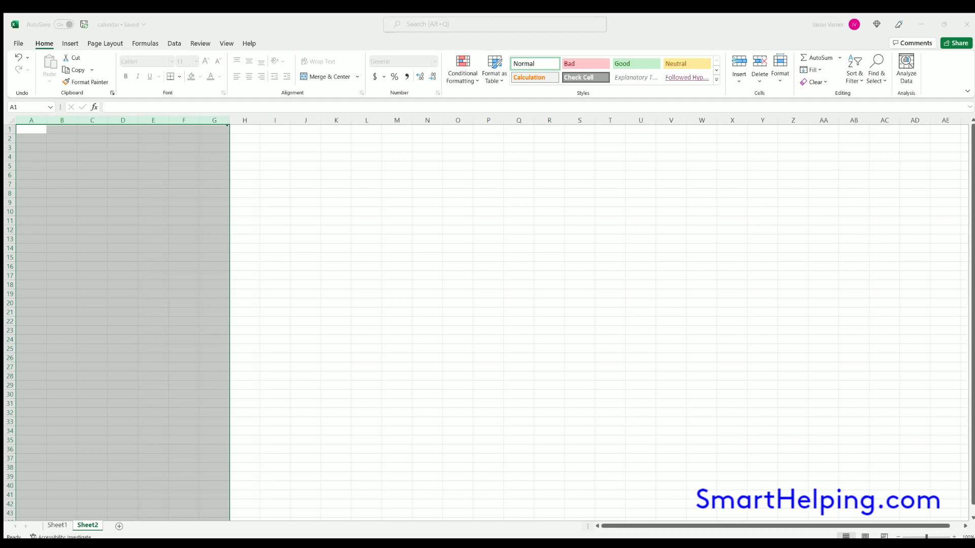
{"action": "key", "text": "Return"}
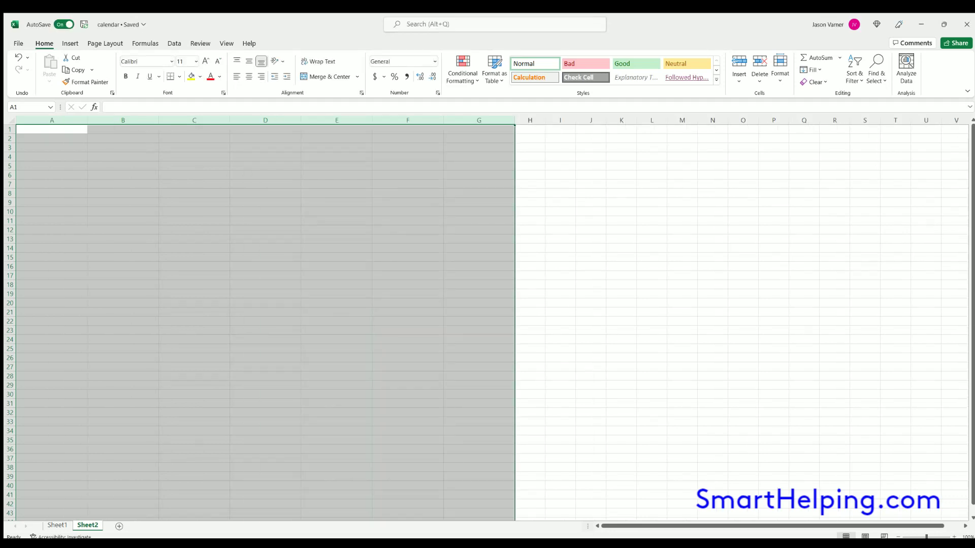
Check the width of column C in the Sheet1 calendar and apply that width to columns A through G on Sheet2.
{"action": "left_click", "coordinate": [57, 525]}
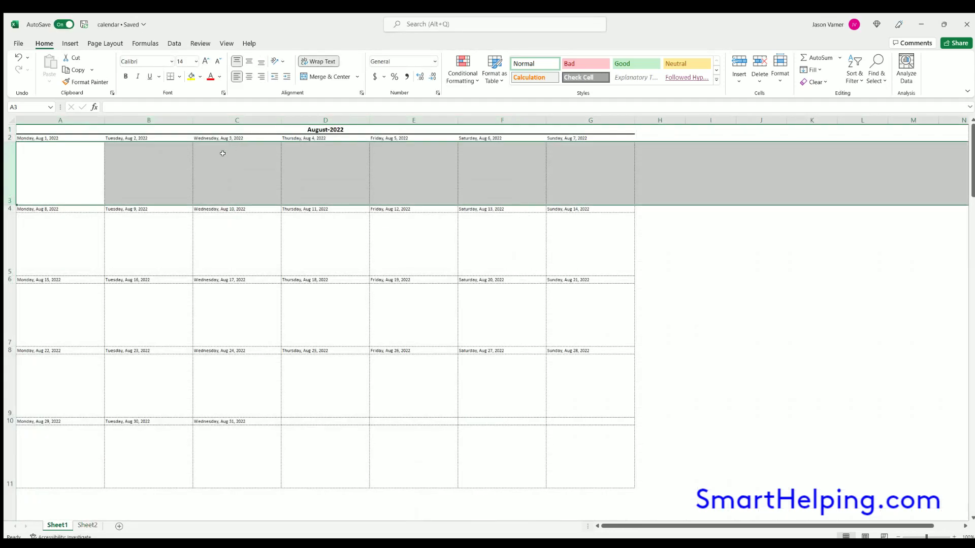
{"action": "left_click", "coordinate": [231, 121]}
{"action": "left_click", "coordinate": [270, 296]}
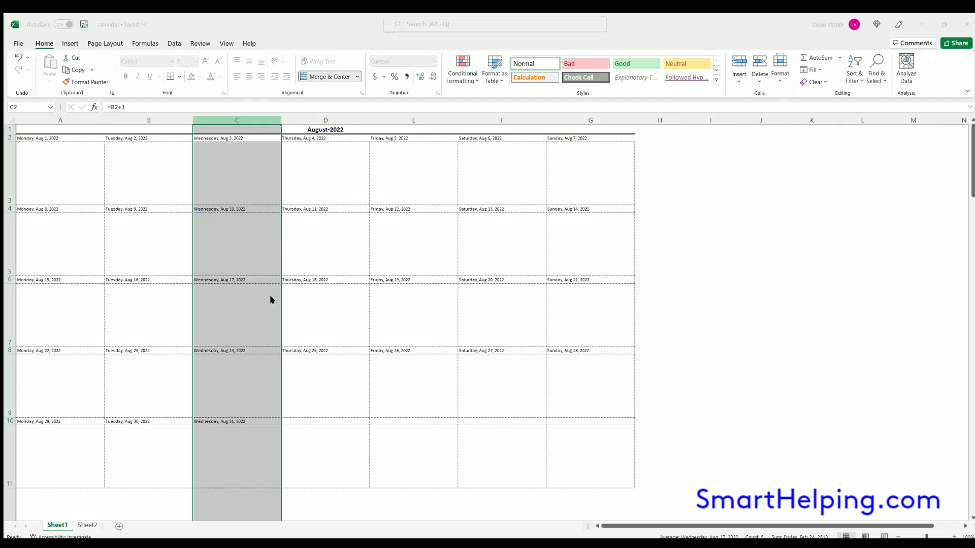
{"action": "key", "text": "Escape"}
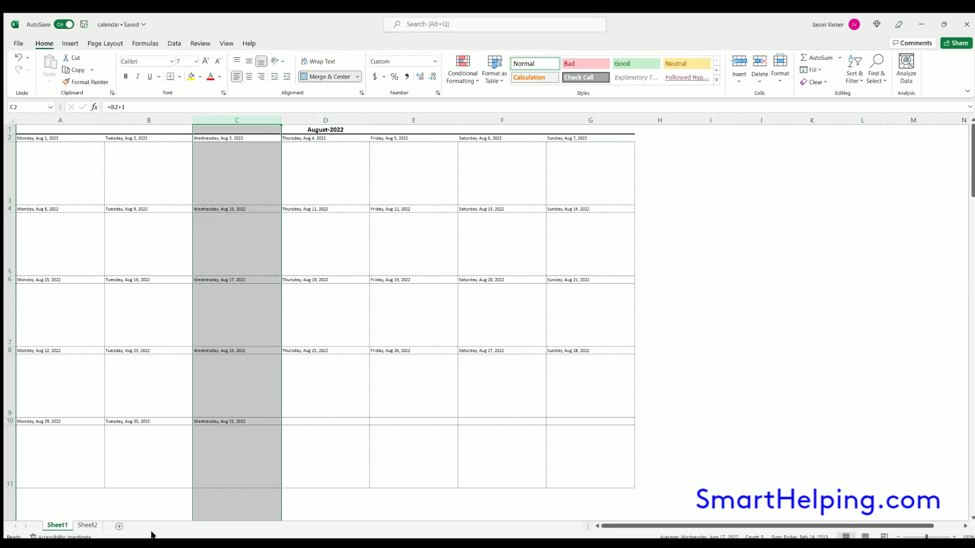
{"action": "left_click", "coordinate": [93, 526]}
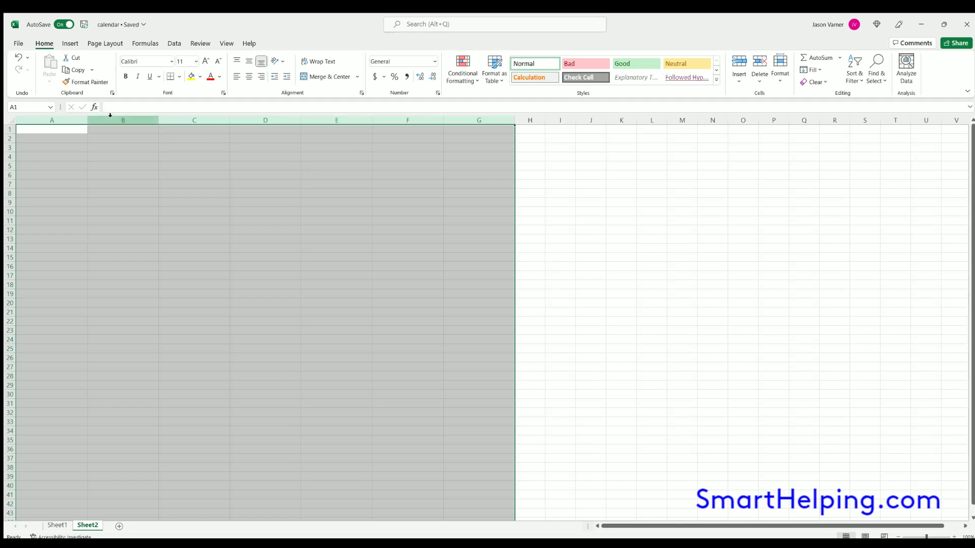
{"action": "left_click", "coordinate": [156, 272]}
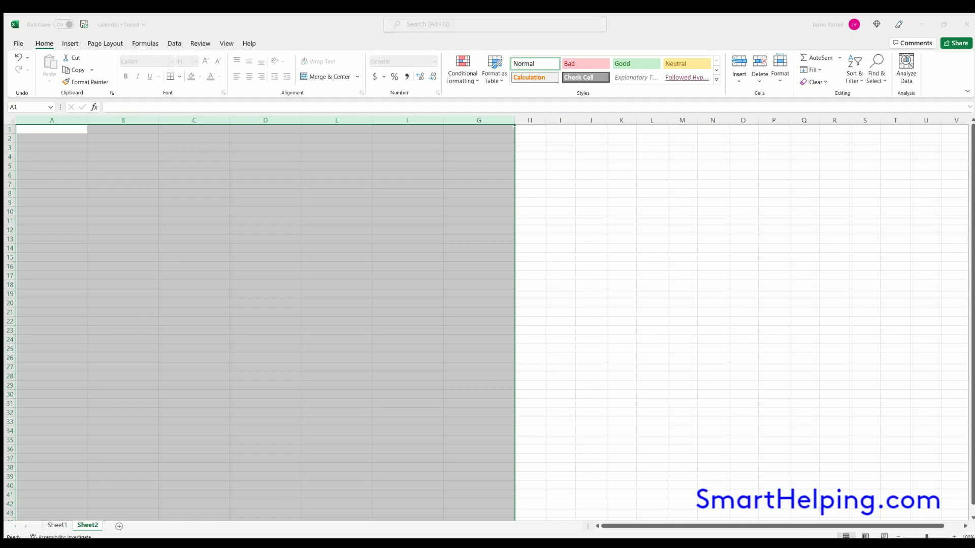
{"action": "key", "text": "Return"}
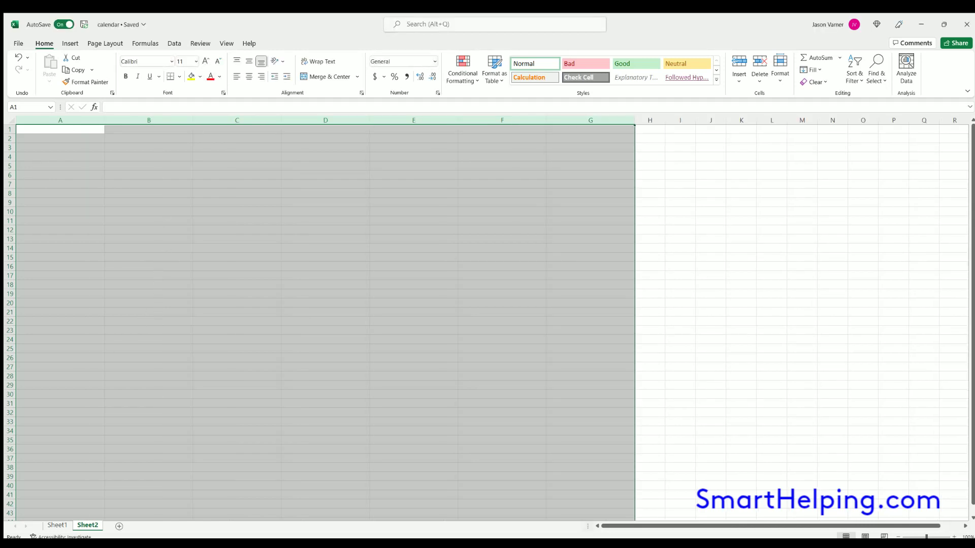
{"action": "left_click", "coordinate": [93, 191]}
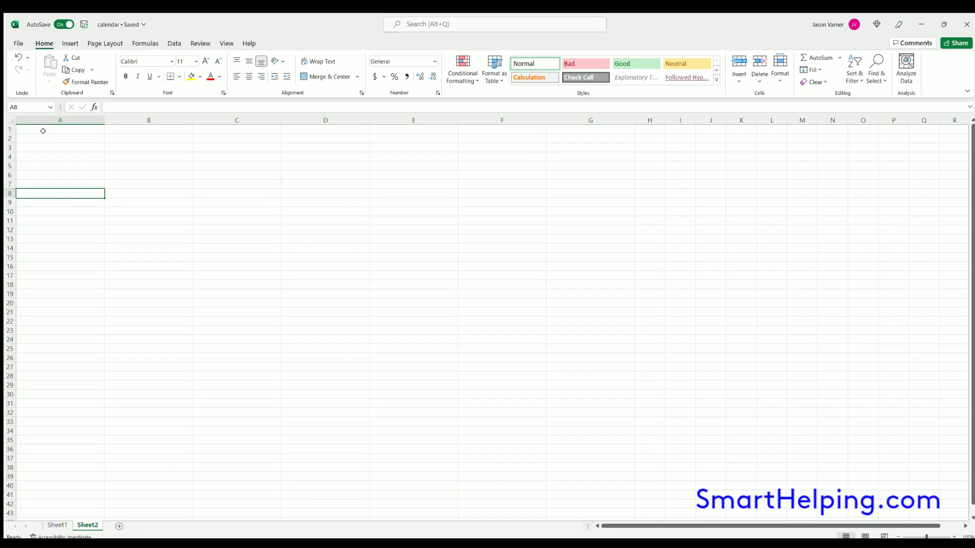
Try enlarging rows 1 through 5 on Sheet2 to the calendar's day-box height, and undo the height change.
{"action": "left_click_drag", "start_coordinate": [4, 124], "coordinate": [6, 124]}
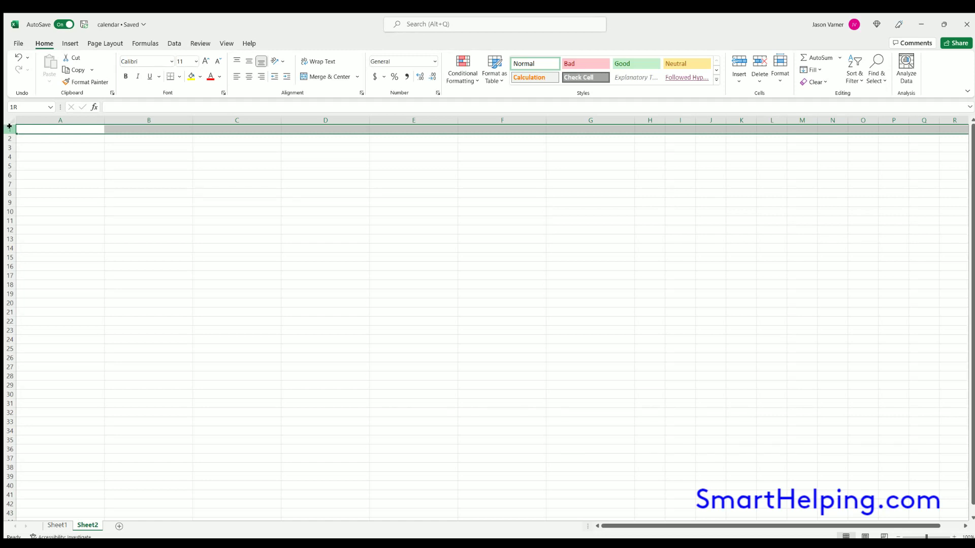
{"action": "left_click_drag", "start_coordinate": [9, 127], "coordinate": [12, 161]}
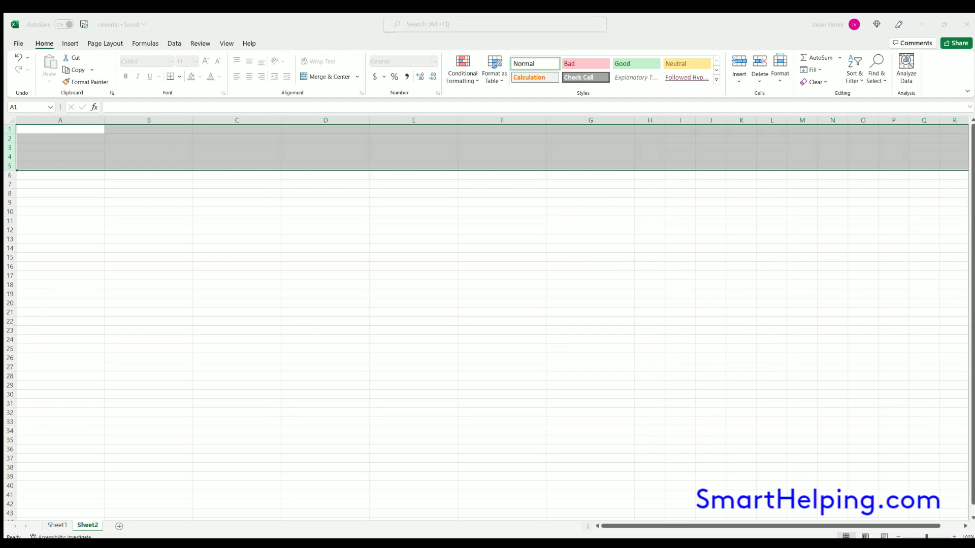
{"action": "key", "text": "Return"}
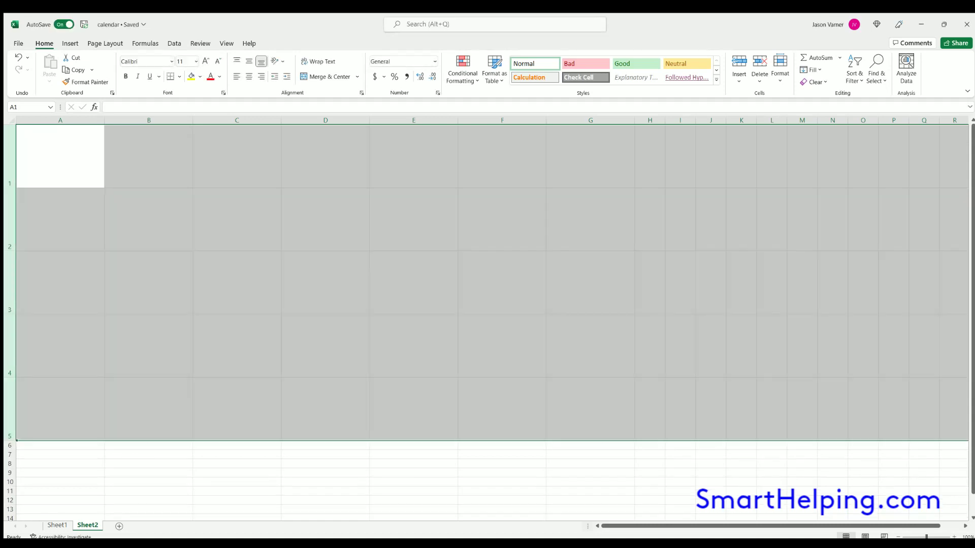
{"action": "left_click", "coordinate": [194, 281]}
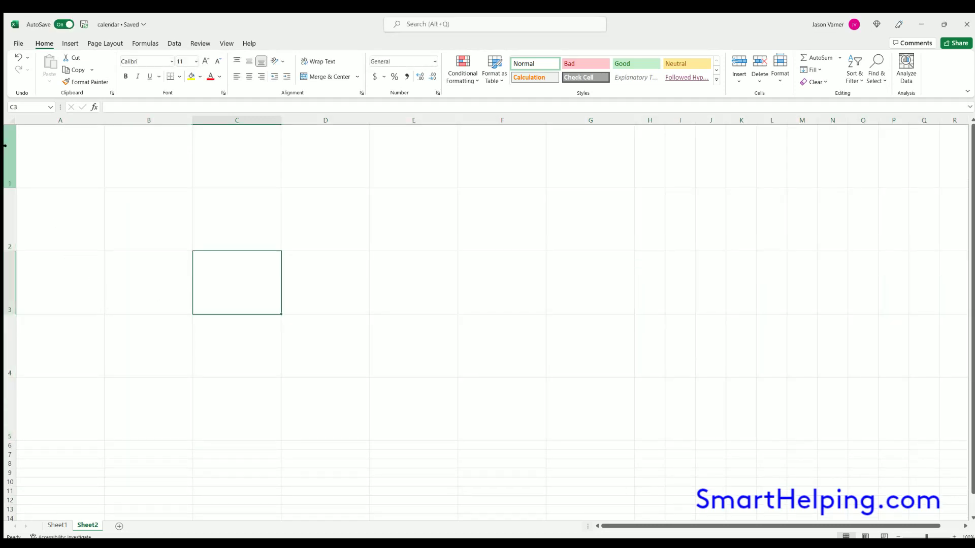
{"action": "left_click", "coordinate": [19, 57]}
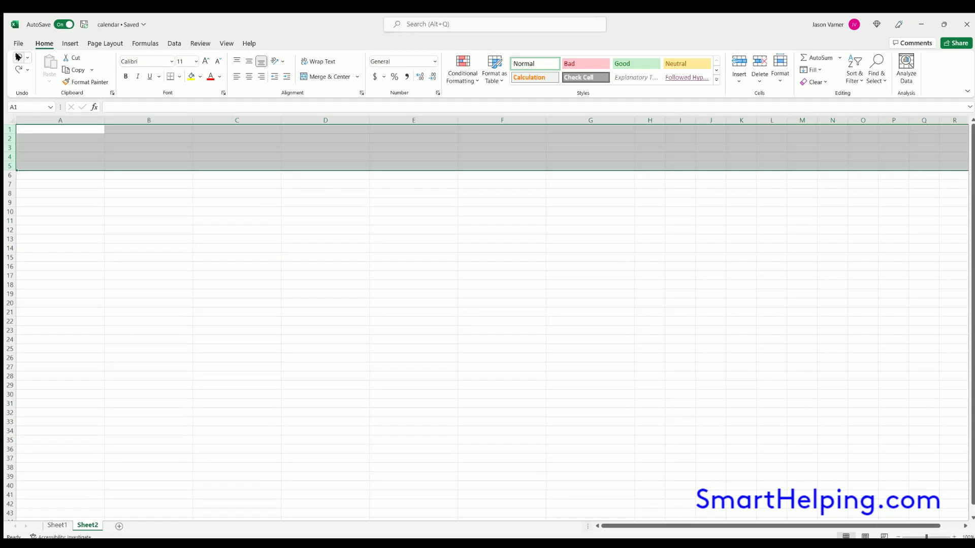
Increase the height of rows 2 through 6 on Sheet2 to the calendar's day-box height, leaving row 1 at normal height.
{"action": "left_click", "coordinate": [4, 138]}
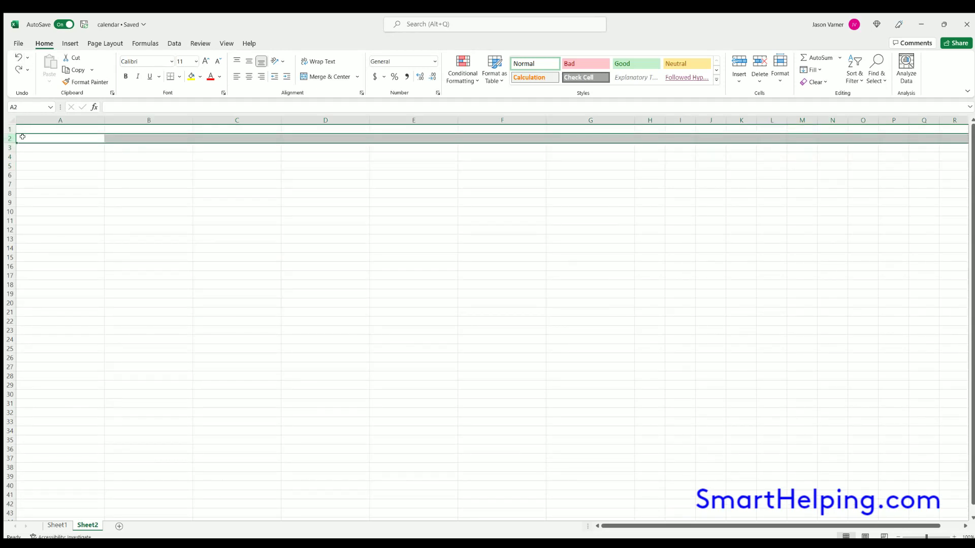
{"action": "left_click_drag", "start_coordinate": [4, 137], "coordinate": [4, 176]}
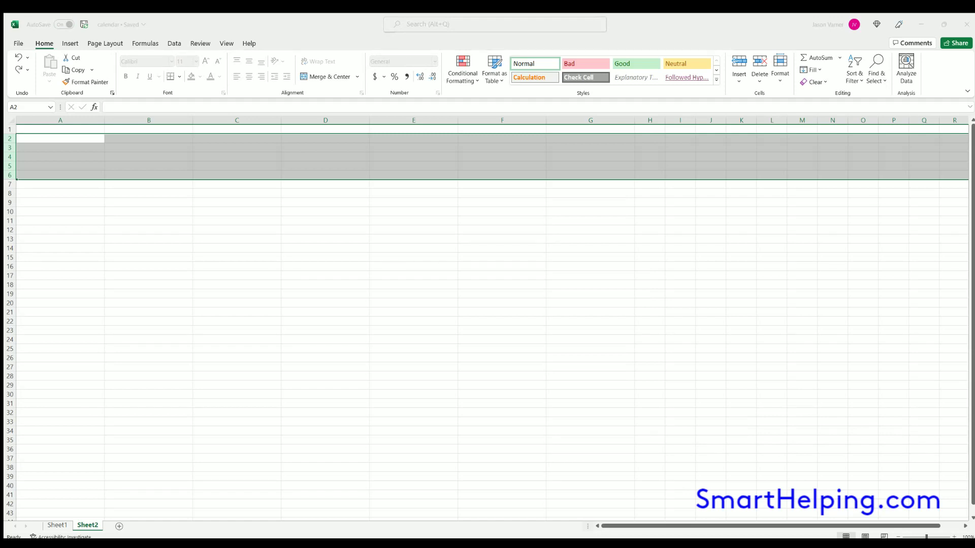
{"action": "key", "text": "Return"}
{"action": "left_click", "coordinate": [229, 295]}
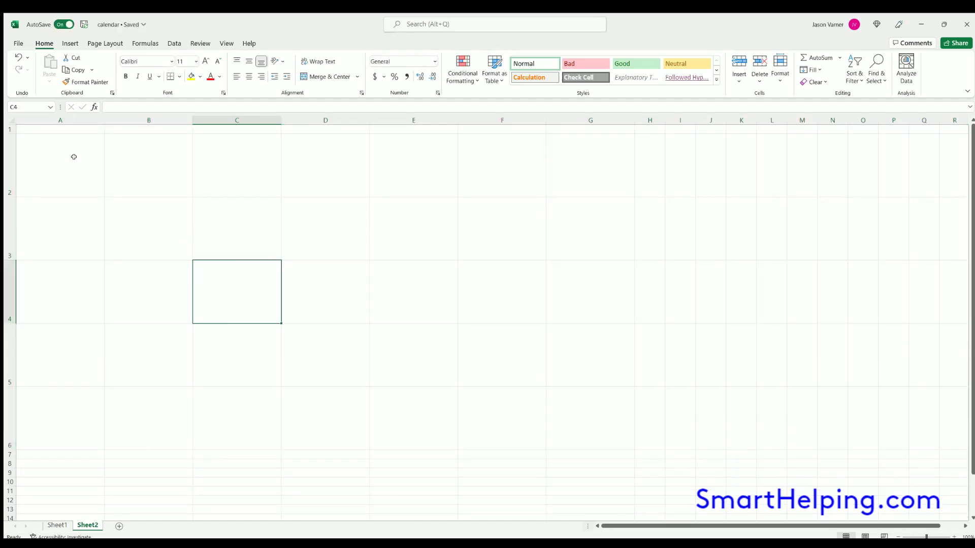
{"action": "left_click", "coordinate": [56, 126]}
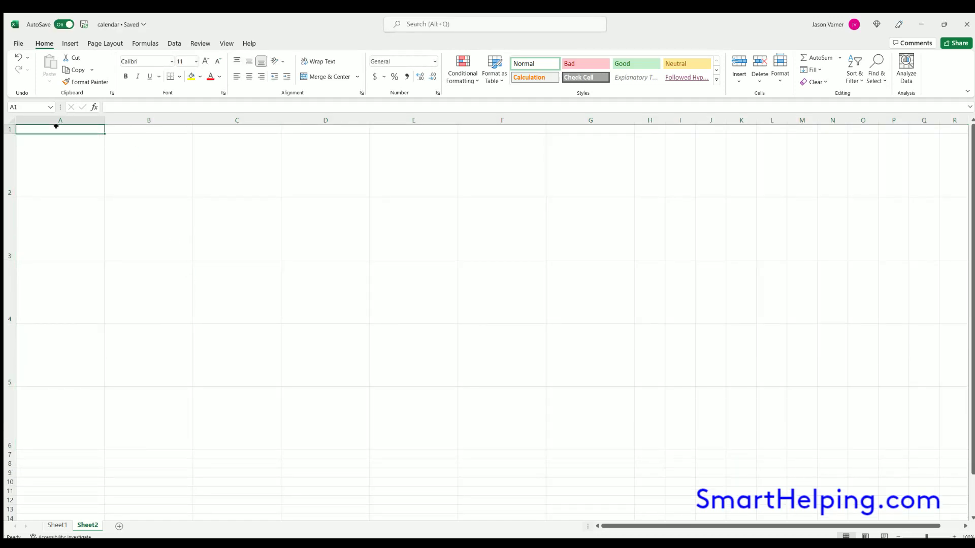
Merge and center cells A1 through G1 on Sheet2 and give the merged title cell a thick bottom border.
{"action": "left_click_drag", "start_coordinate": [56, 126], "coordinate": [559, 124]}
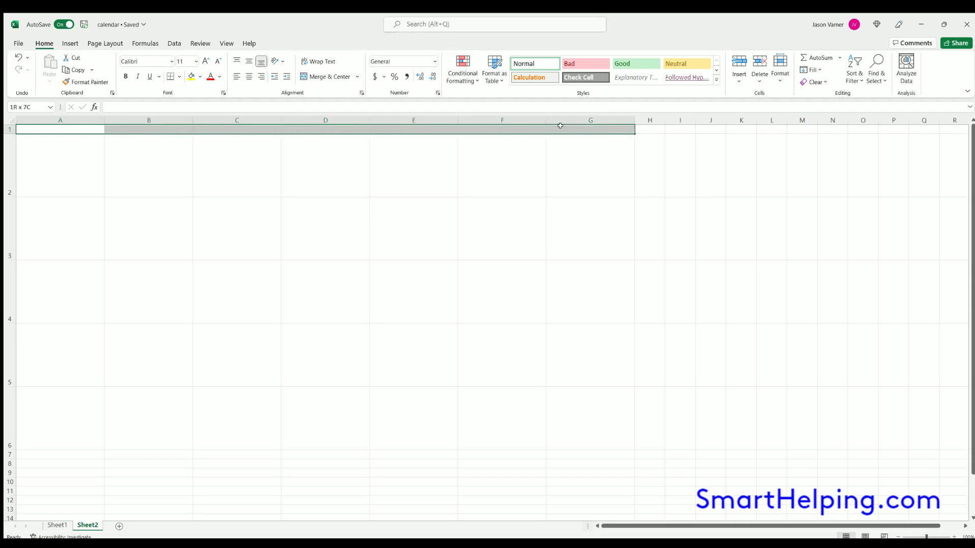
{"action": "left_click", "coordinate": [321, 79]}
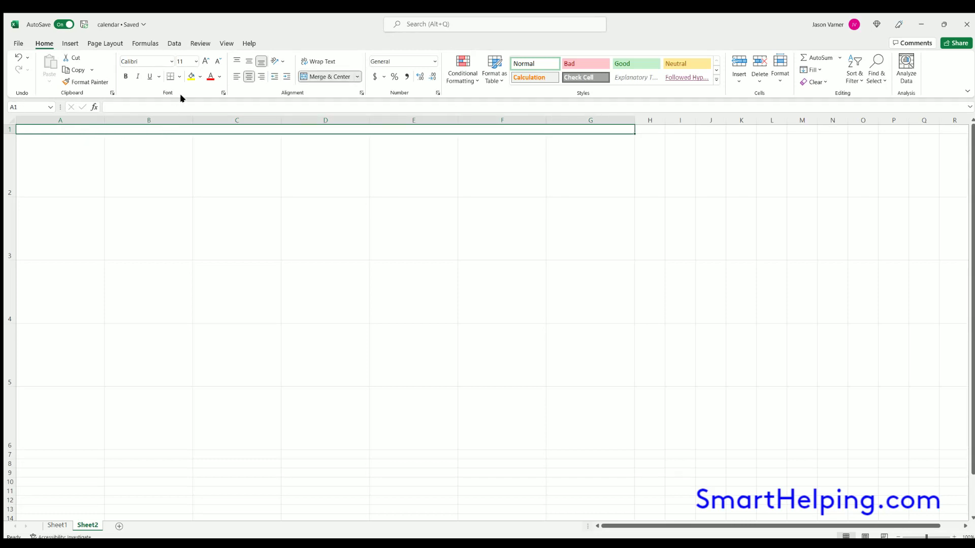
{"action": "left_click", "coordinate": [180, 76]}
{"action": "left_click", "coordinate": [205, 194]}
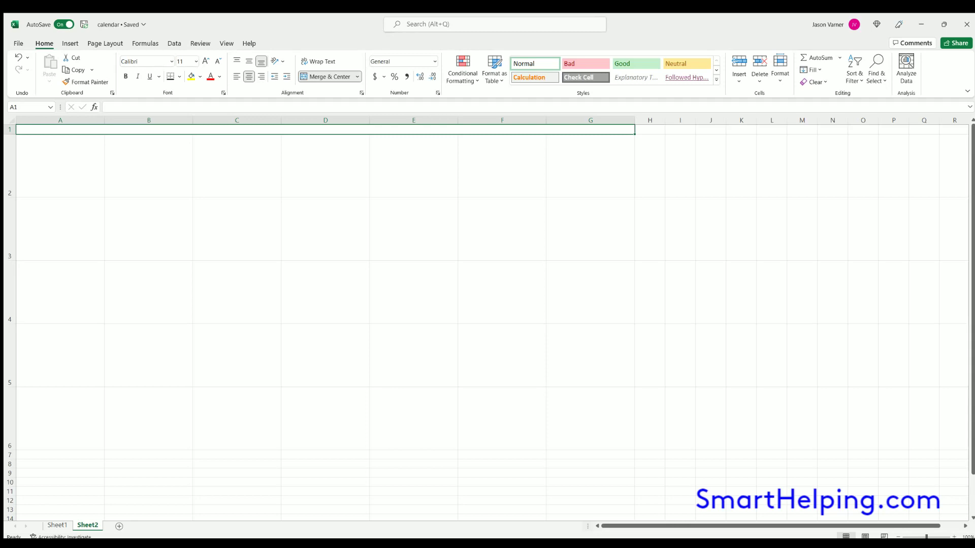
Enter =DATE(YEAR(TODAY()),MONTH(TODAY()),1) in the merged title cell A1 to produce the first day of the current month.
{"action": "type", "text": "="}
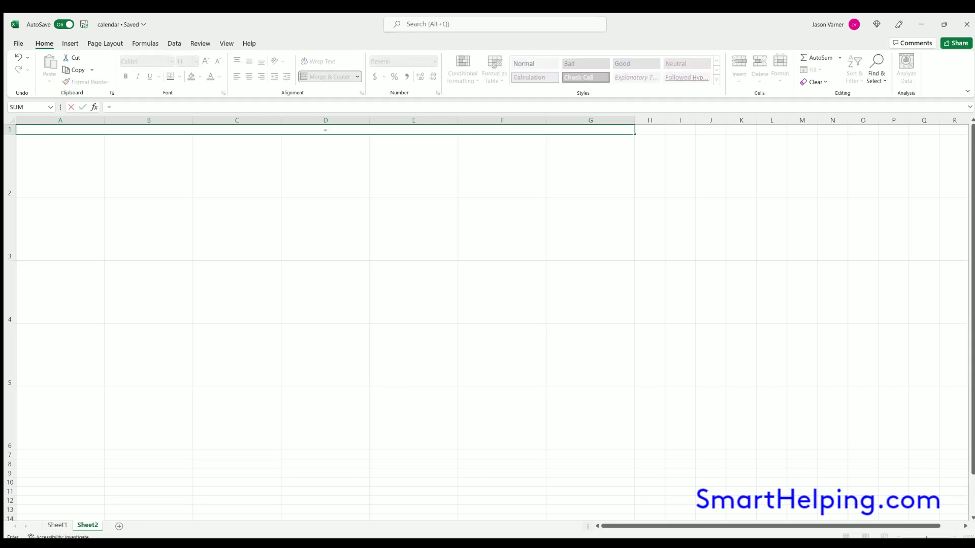
{"action": "type", "text": "date(year(today()),"}
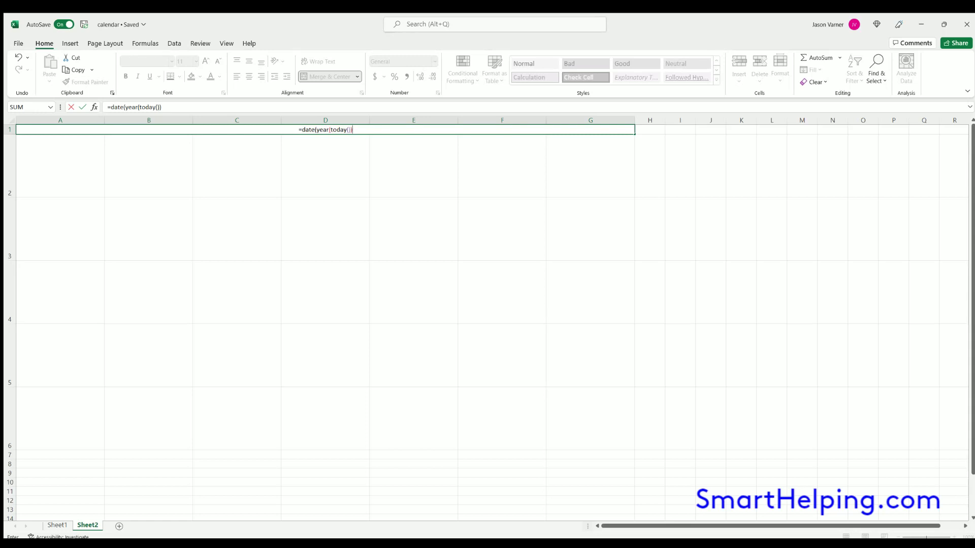
{"action": "type", "text": "today()"}
{"action": "key", "text": "BackSpace"}
{"action": "key", "text": "BackSpace"}
{"action": "key", "text": "BackSpace"}
{"action": "key", "text": "BackSpace"}
{"action": "key", "text": "BackSpace"}
{"action": "key", "text": "BackSpace"}
{"action": "key", "text": "BackSpace"}
{"action": "type", "text": "month(today()),"}
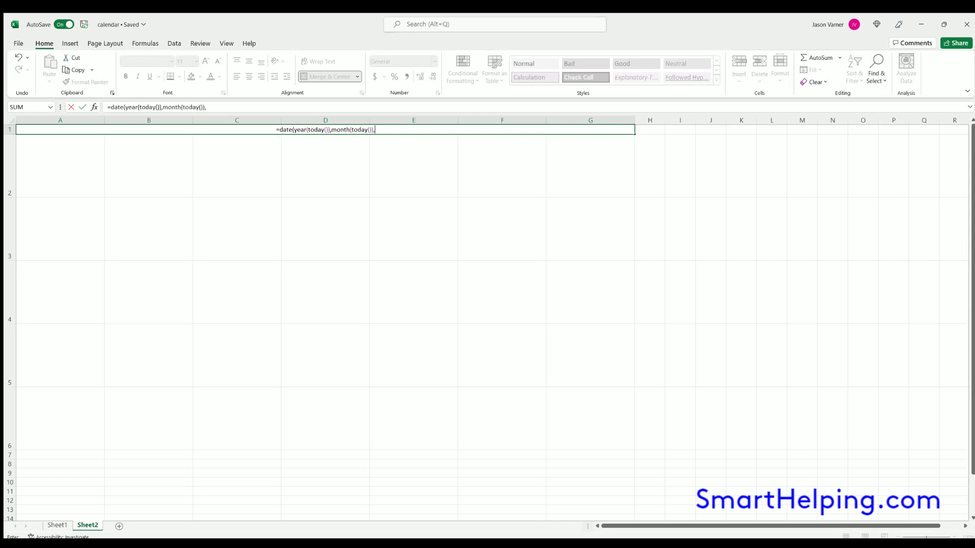
{"action": "type", "text": "1)"}
{"action": "key", "text": "Return"}
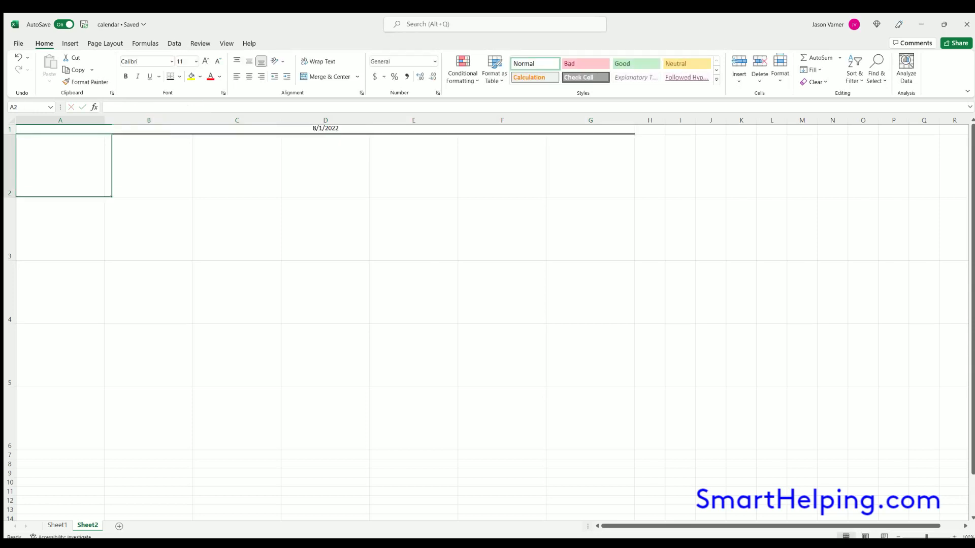
Format the title date in A1 as full month name and year, in bold 18-point text.
{"action": "left_click", "coordinate": [323, 125]}
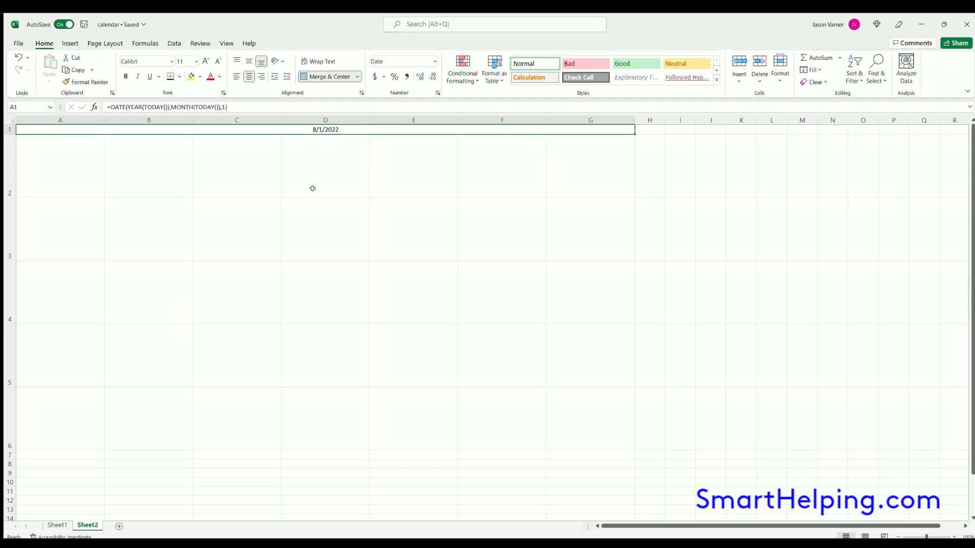
{"action": "left_click", "coordinate": [436, 92]}
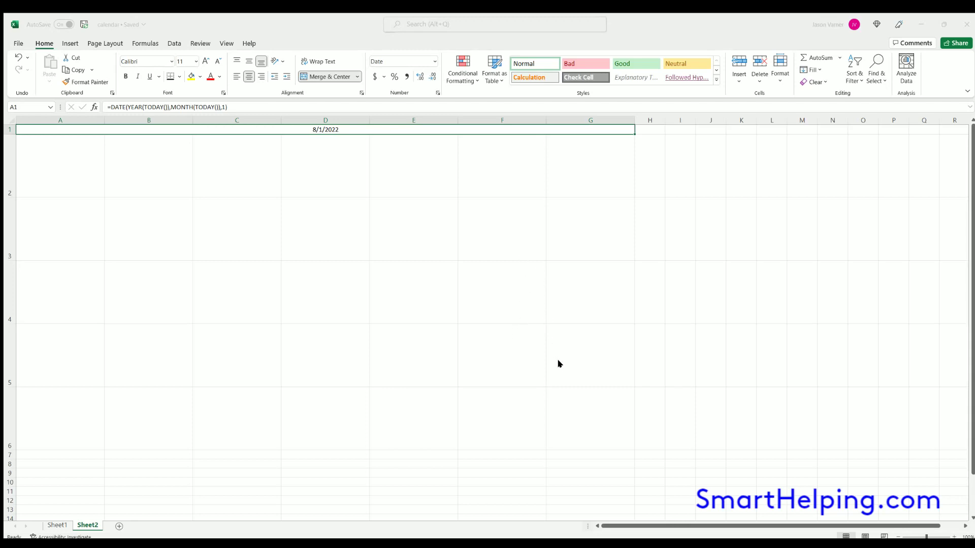
{"action": "key", "text": "Return"}
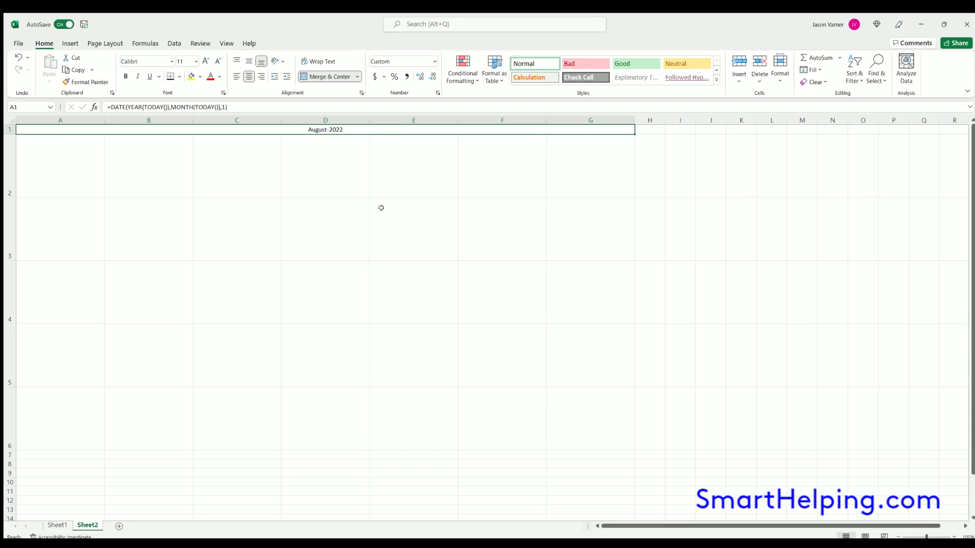
{"action": "left_click", "coordinate": [125, 77]}
{"action": "left_click", "coordinate": [195, 61]}
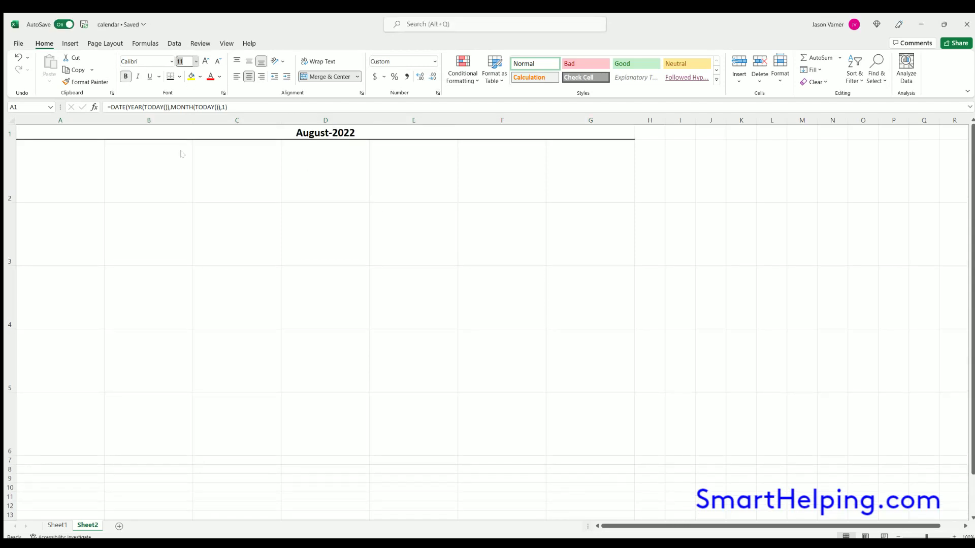
{"action": "left_click", "coordinate": [182, 154]}
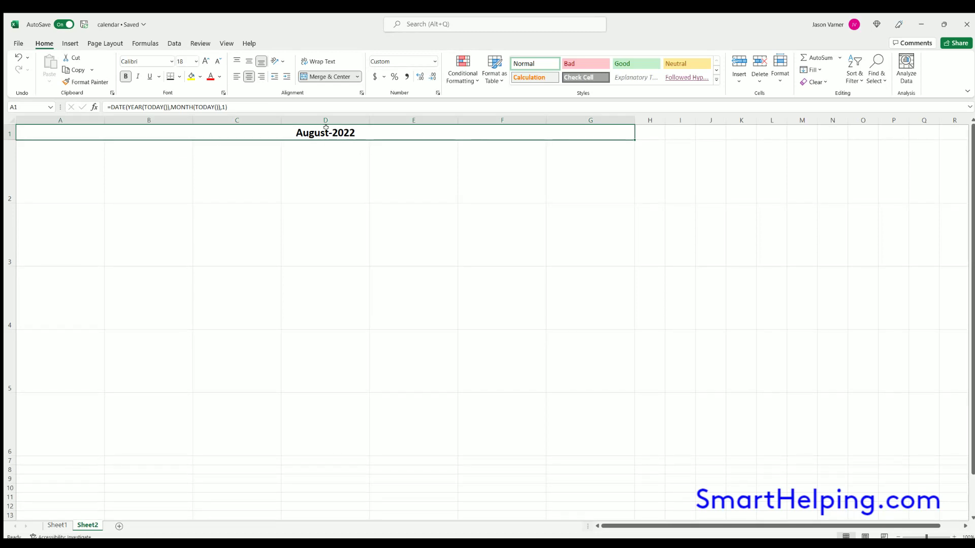
Examine the seven day boxes in row 2 of Sheet2 and compare them with the separate date rows in the Sheet1 calendar.
{"action": "left_click", "coordinate": [65, 174]}
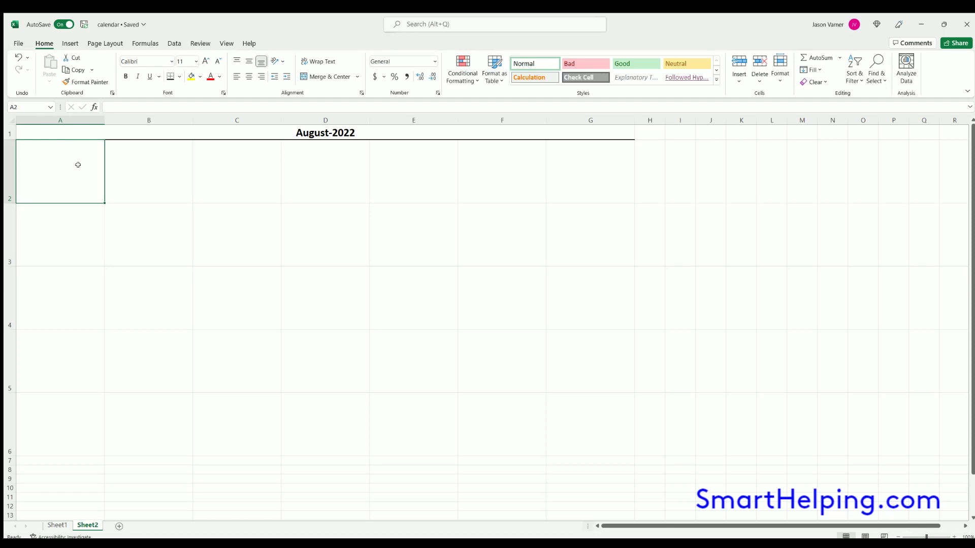
{"action": "left_click", "coordinate": [146, 169]}
{"action": "left_click", "coordinate": [222, 171]}
{"action": "left_click", "coordinate": [322, 170]}
{"action": "left_click", "coordinate": [410, 165]}
{"action": "left_click", "coordinate": [496, 159]}
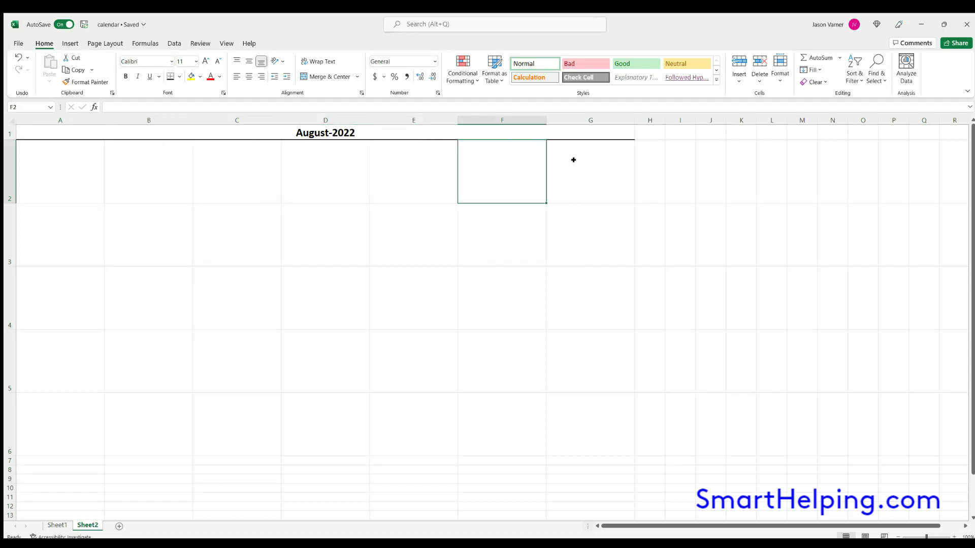
{"action": "left_click", "coordinate": [573, 160]}
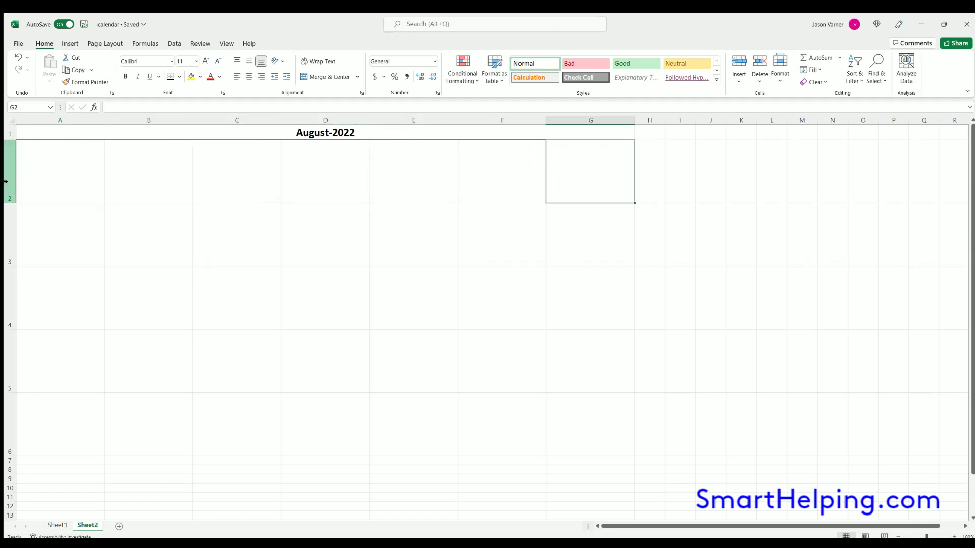
{"action": "left_click", "coordinate": [57, 525]}
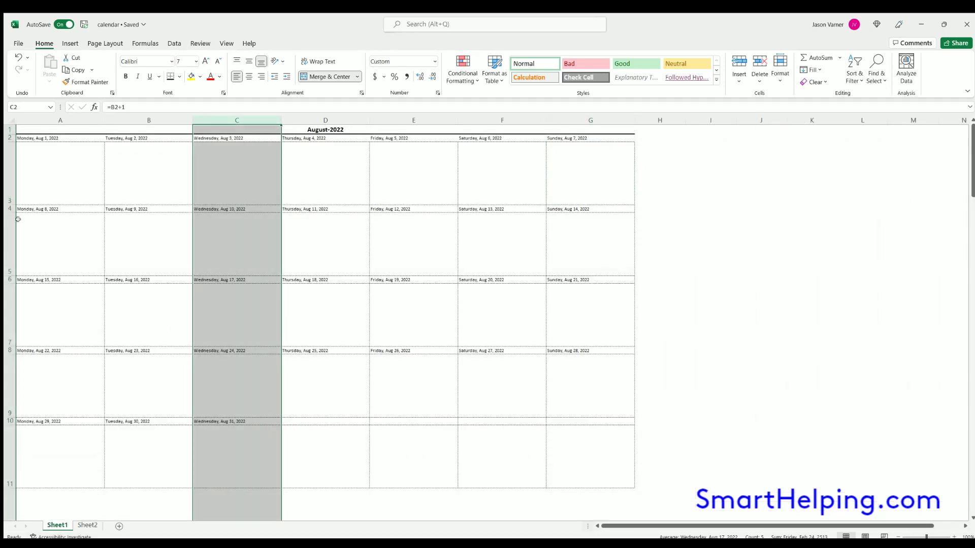
{"action": "left_click", "coordinate": [10, 208]}
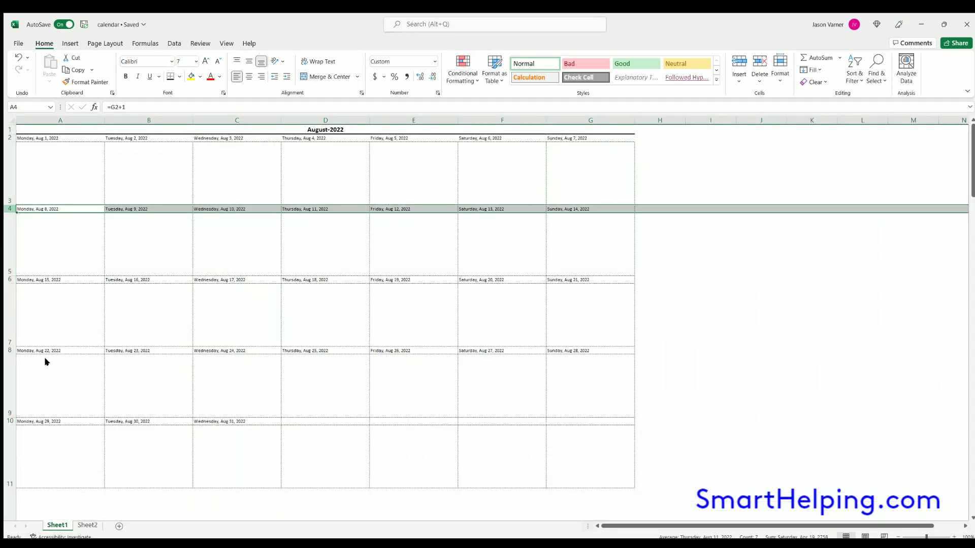
{"action": "left_click", "coordinate": [44, 358]}
{"action": "left_click", "coordinate": [87, 526]}
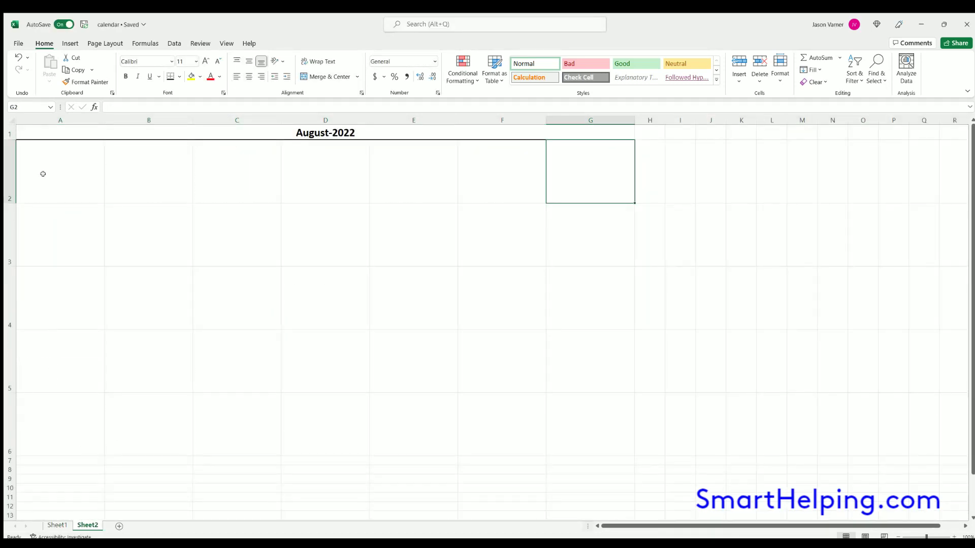
Insert blank rows above rows 2, 4 and 6 on Sheet2 for the calendar's date labels.
{"action": "left_click", "coordinate": [5, 173]}
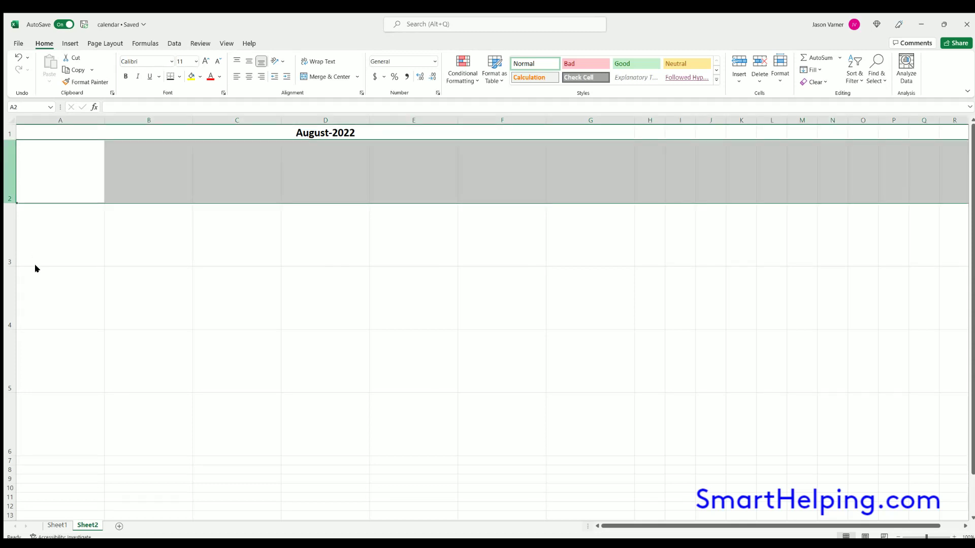
{"action": "key", "text": "ctrl+shift+plus"}
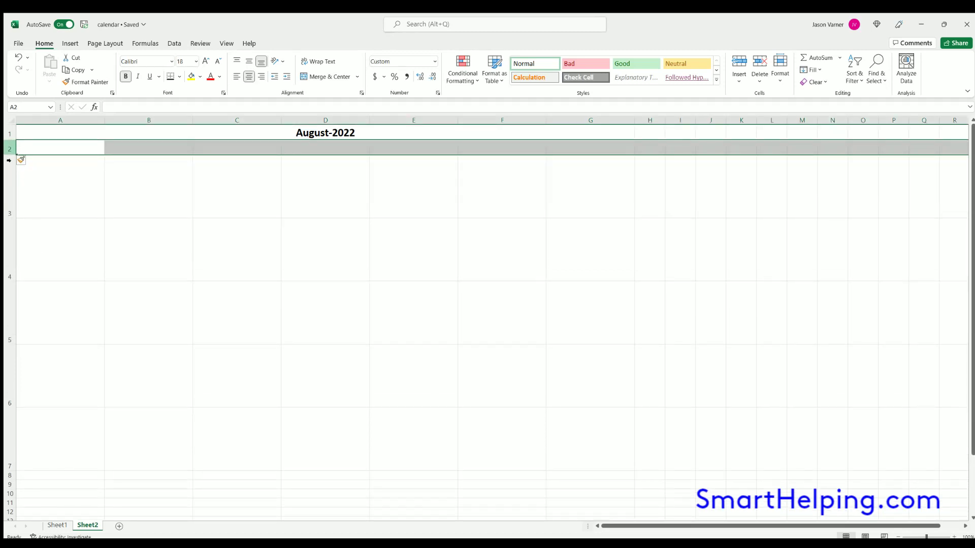
{"action": "left_click", "coordinate": [5, 239]}
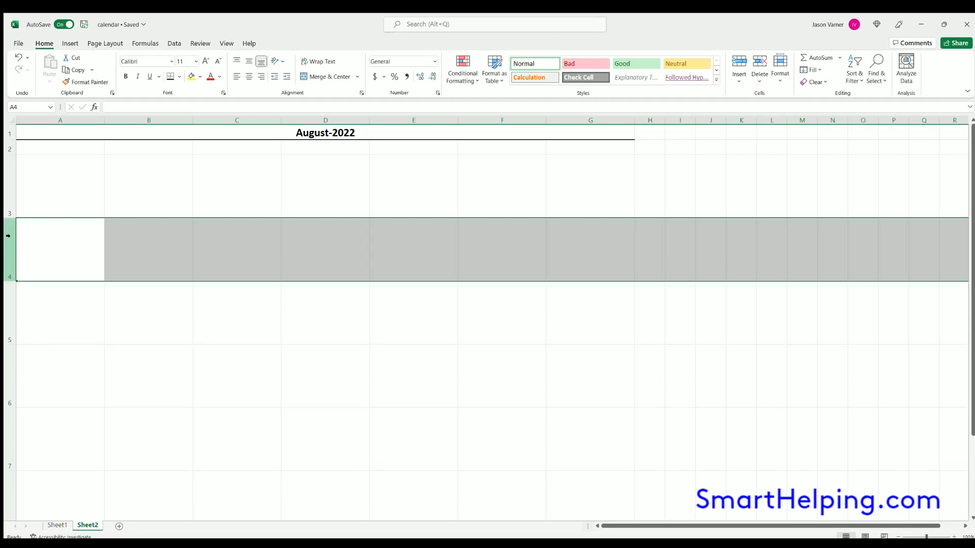
{"action": "left_click", "coordinate": [9, 373]}
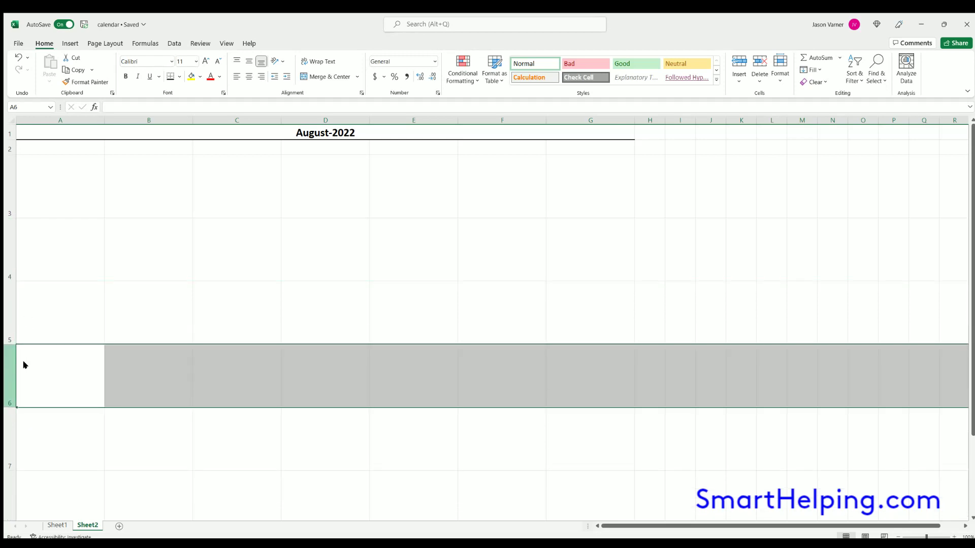
{"action": "left_click", "coordinate": [46, 337]}
{"action": "right_click", "coordinate": [11, 368]}
{"action": "left_click", "coordinate": [46, 352]}
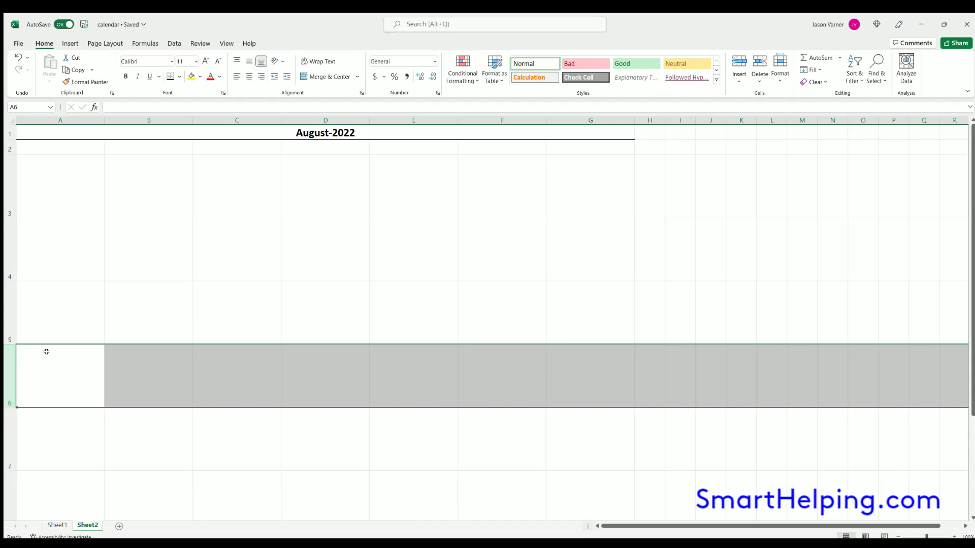
Check the row pairs in column A and insert one more blank row above row 7 on Sheet2.
{"action": "left_click", "coordinate": [41, 148]}
{"action": "left_click", "coordinate": [45, 176]}
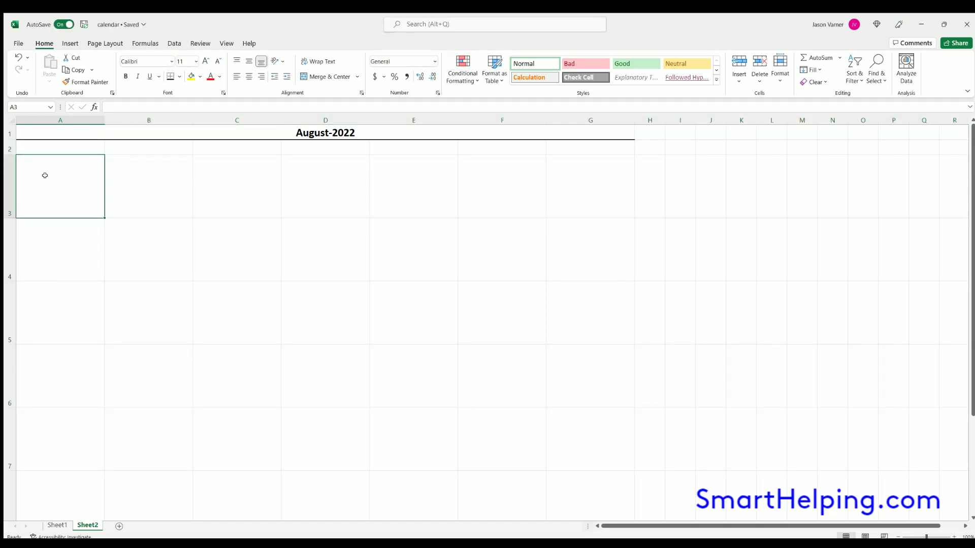
{"action": "left_click", "coordinate": [42, 243]}
{"action": "left_click", "coordinate": [42, 308]}
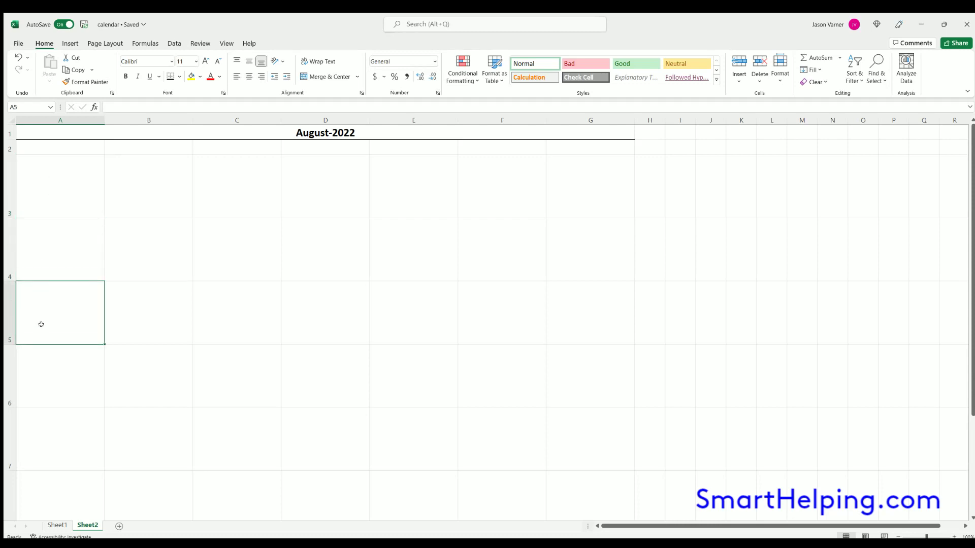
{"action": "left_click", "coordinate": [32, 373]}
{"action": "left_click", "coordinate": [29, 434]}
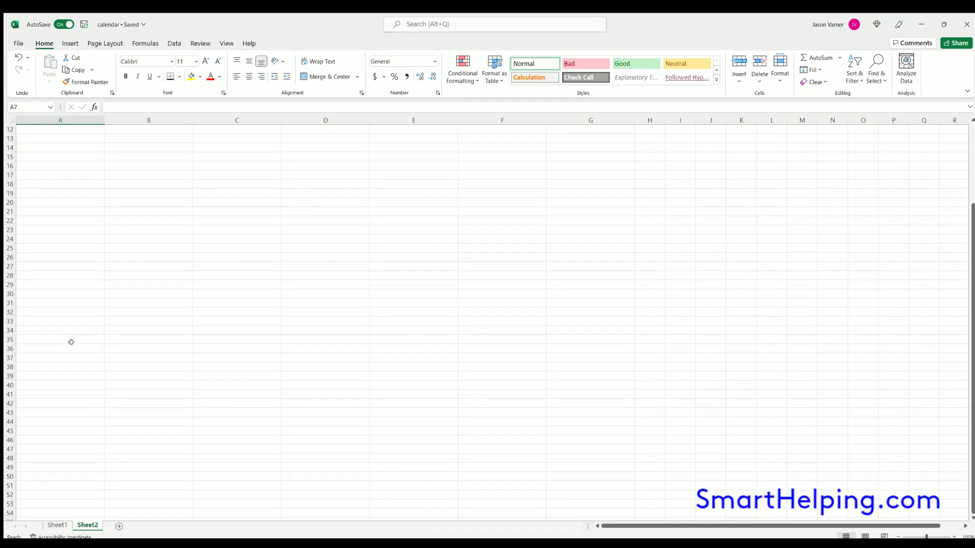
{"action": "left_click", "coordinate": [897, 537]}
{"action": "left_click", "coordinate": [897, 536]}
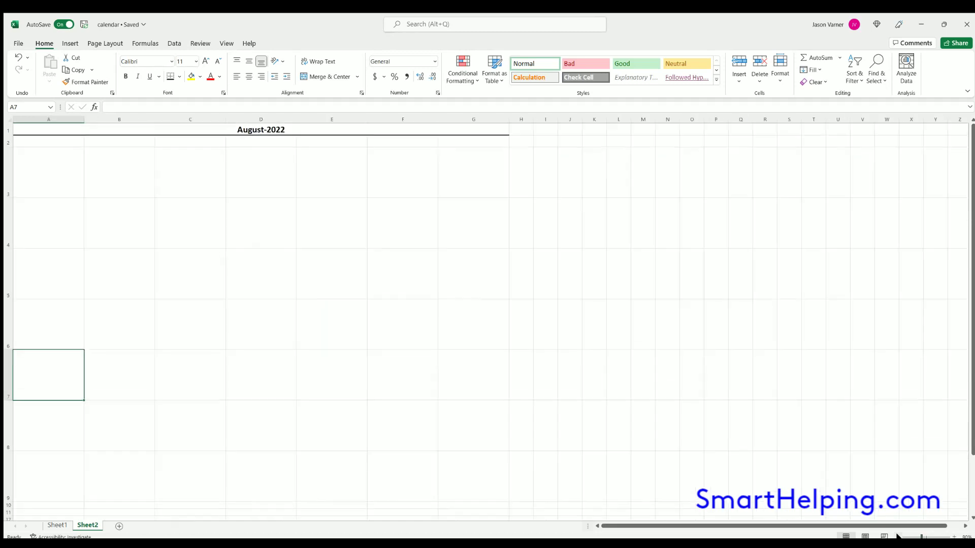
{"action": "left_click", "coordinate": [246, 324]}
{"action": "left_click", "coordinate": [10, 375]}
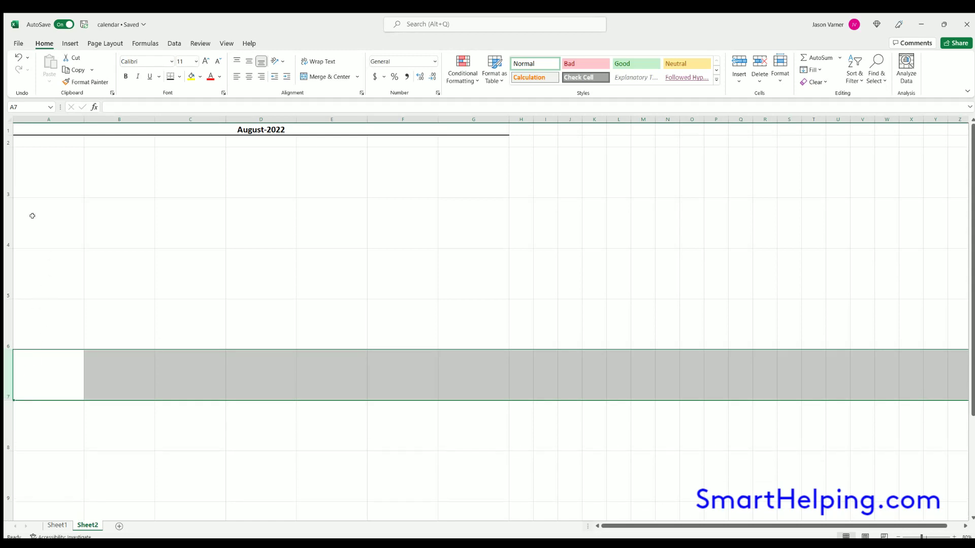
Reduce the height of row 2 on Sheet2 to make it a thin date row above the first day boxes.
{"action": "left_click", "coordinate": [55, 178]}
{"action": "left_click", "coordinate": [132, 166]}
{"action": "left_click", "coordinate": [213, 168]}
{"action": "left_click", "coordinate": [274, 167]}
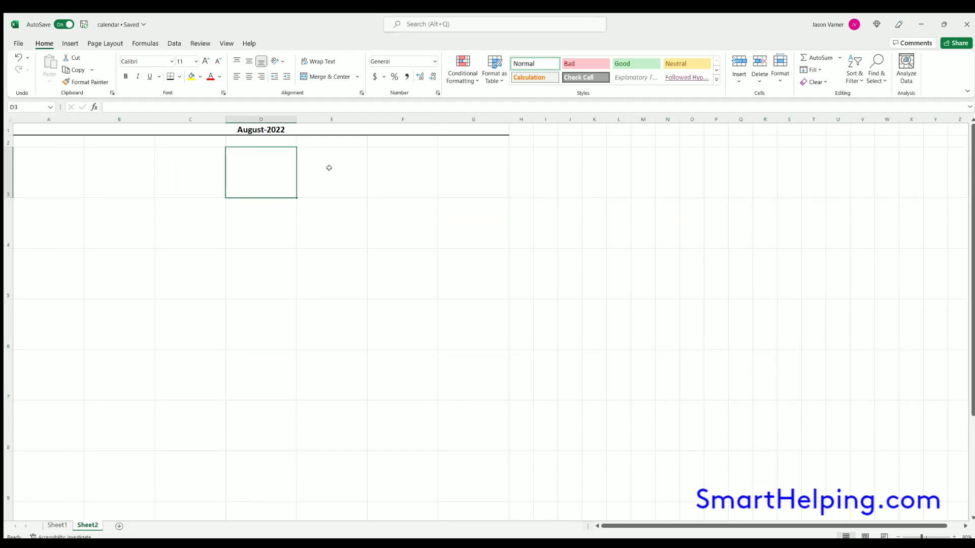
{"action": "left_click", "coordinate": [7, 142]}
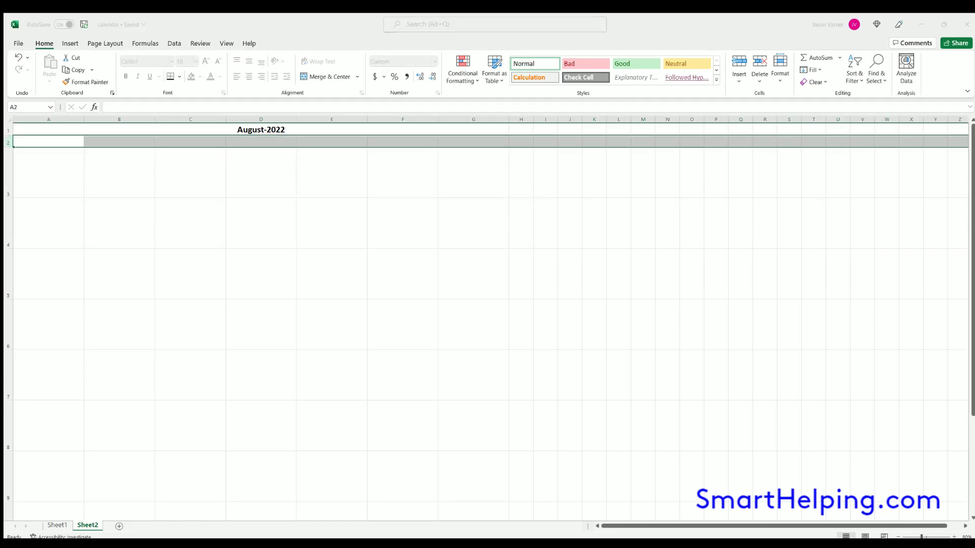
{"action": "key", "text": "Return"}
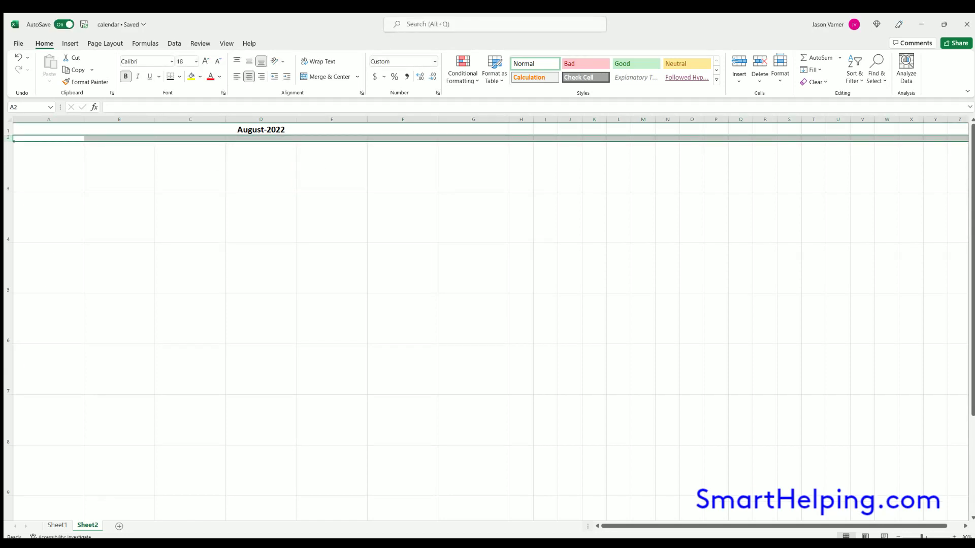
Reduce the height of rows 4, 6, 8 and 10 on Sheet2 to make them thin date rows.
{"action": "left_click", "coordinate": [5, 208]}
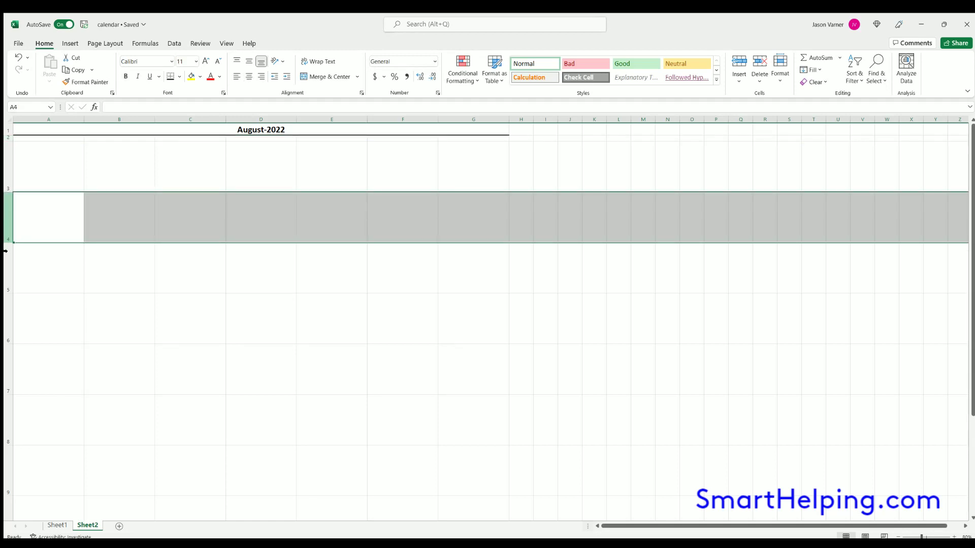
{"action": "left_click", "coordinate": [6, 304], "text": "ctrl"}
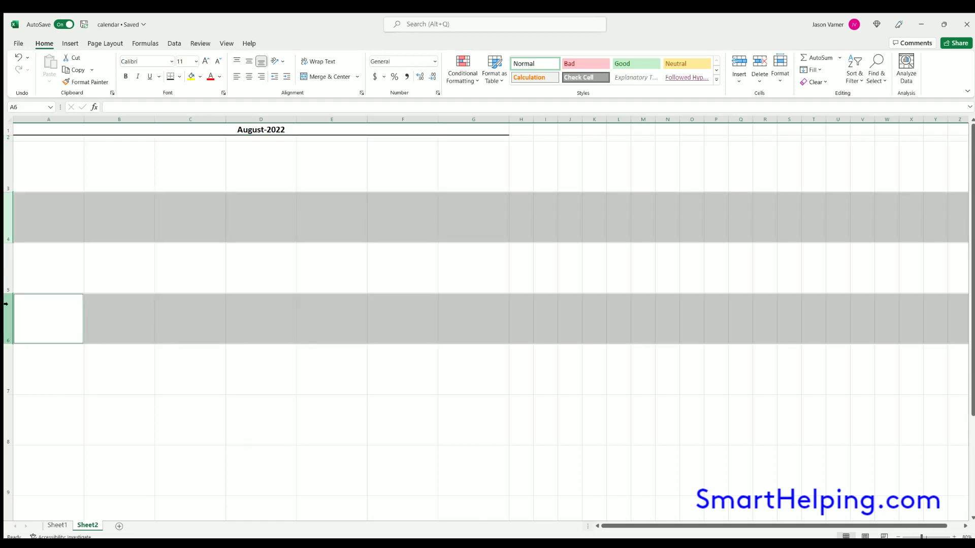
{"action": "left_click", "coordinate": [5, 405], "text": "ctrl"}
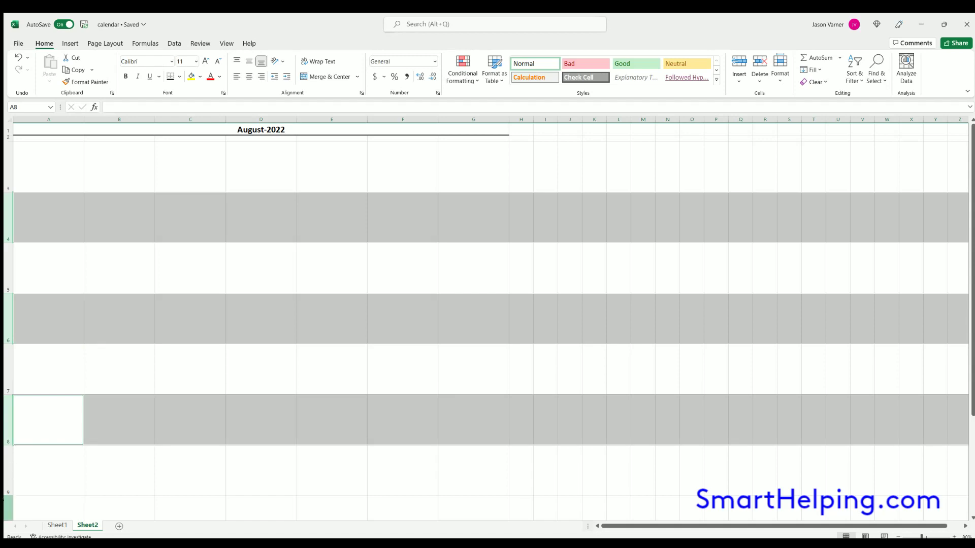
{"action": "left_click", "coordinate": [6, 507], "text": "ctrl"}
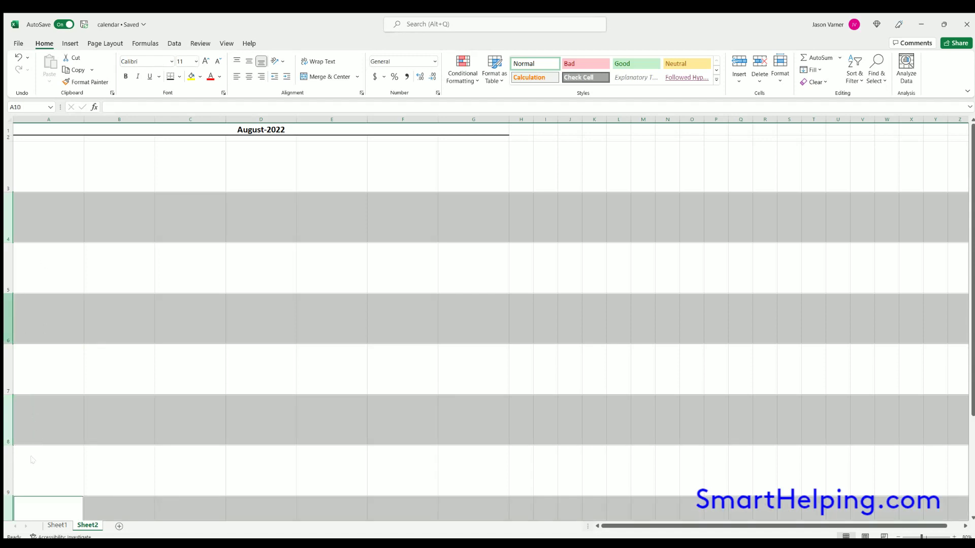
{"action": "scroll", "coordinate": [106, 486], "scroll_direction": "down", "scroll_amount": 2}
{"action": "key", "text": "Return"}
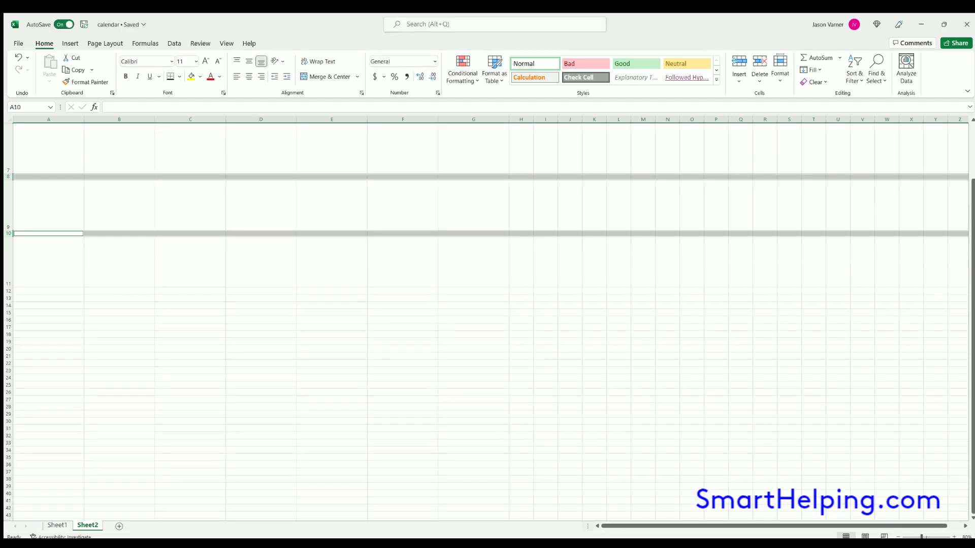
{"action": "scroll", "coordinate": [152, 325], "scroll_direction": "up", "scroll_amount": 2}
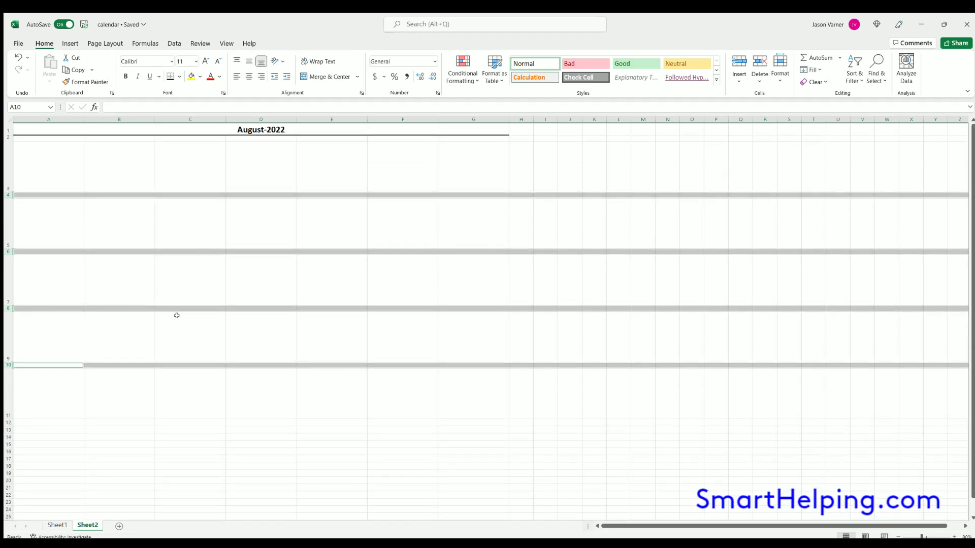
Check the five rows of day boxes in column A of Sheet2 against the calendar on Sheet1.
{"action": "left_click", "coordinate": [950, 537]}
{"action": "left_click", "coordinate": [949, 537]}
{"action": "left_click", "coordinate": [87, 467]}
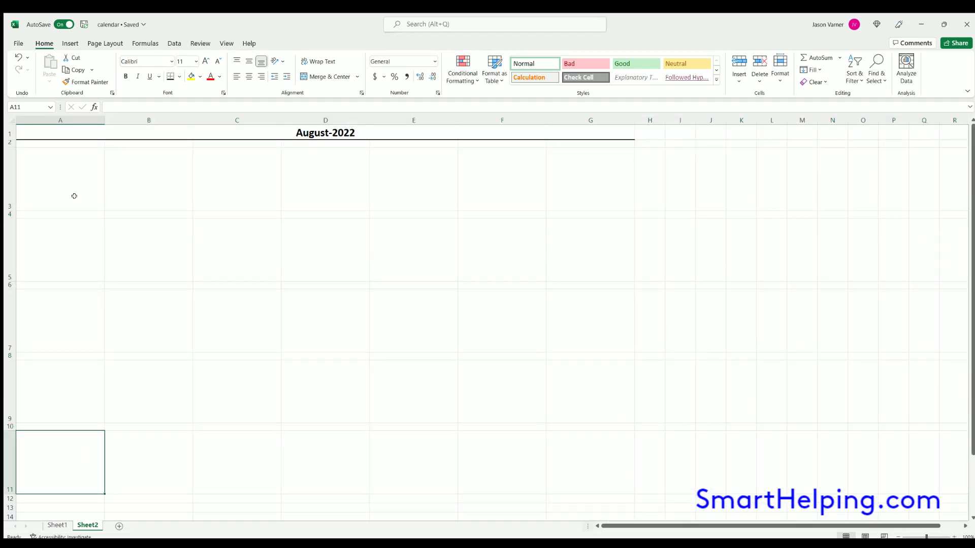
{"action": "left_click", "coordinate": [42, 163]}
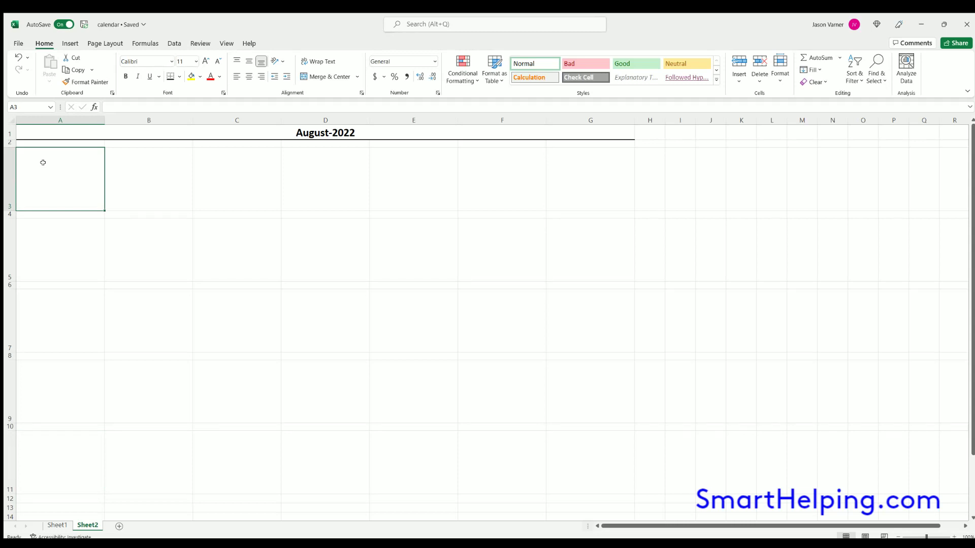
{"action": "left_click", "coordinate": [44, 230]}
{"action": "left_click", "coordinate": [46, 312]}
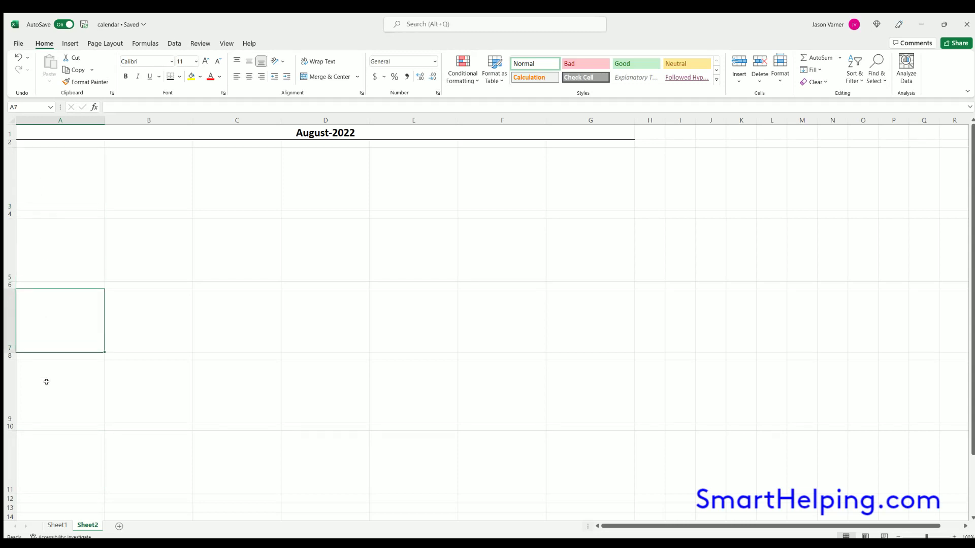
{"action": "left_click", "coordinate": [46, 382]}
{"action": "left_click", "coordinate": [41, 455]}
{"action": "left_click", "coordinate": [57, 525]}
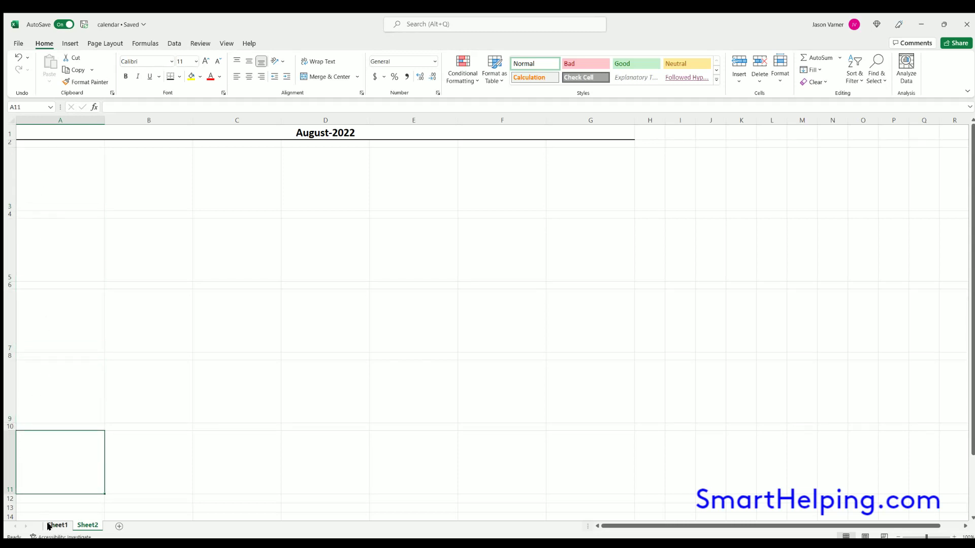
{"action": "left_click", "coordinate": [80, 529]}
{"action": "left_click", "coordinate": [73, 244]}
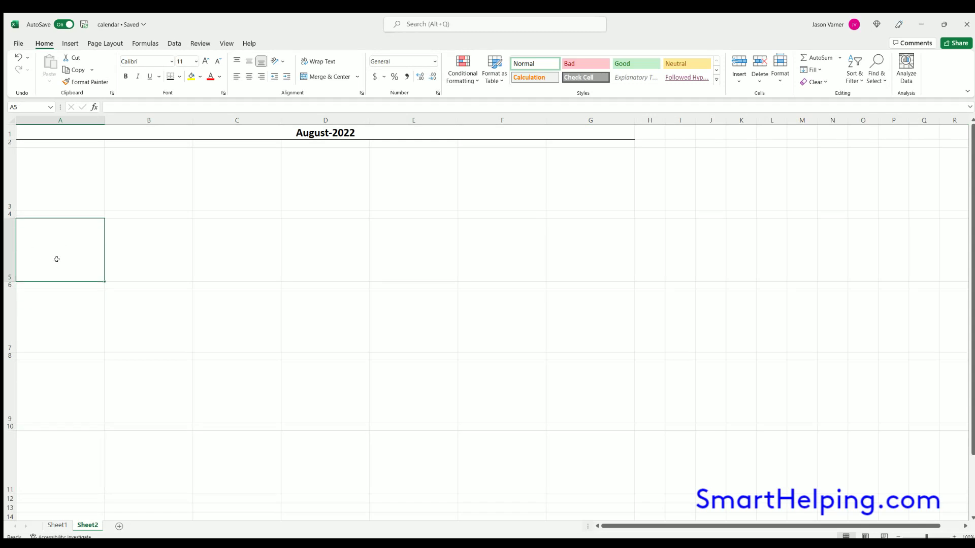
{"action": "left_click", "coordinate": [56, 525]}
{"action": "left_click", "coordinate": [87, 526]}
Hide the gridlines on Sheet2.
{"action": "left_click", "coordinate": [125, 175]}
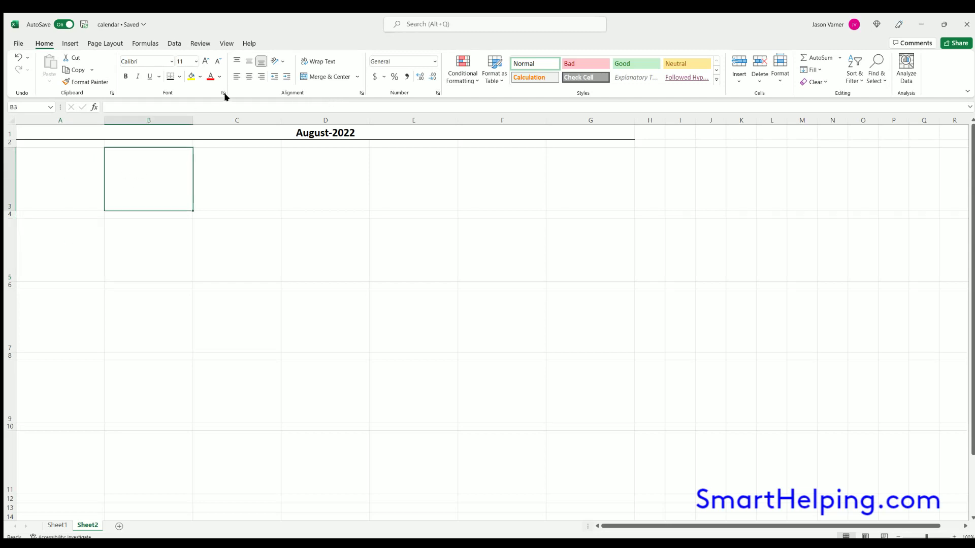
{"action": "left_click", "coordinate": [226, 43]}
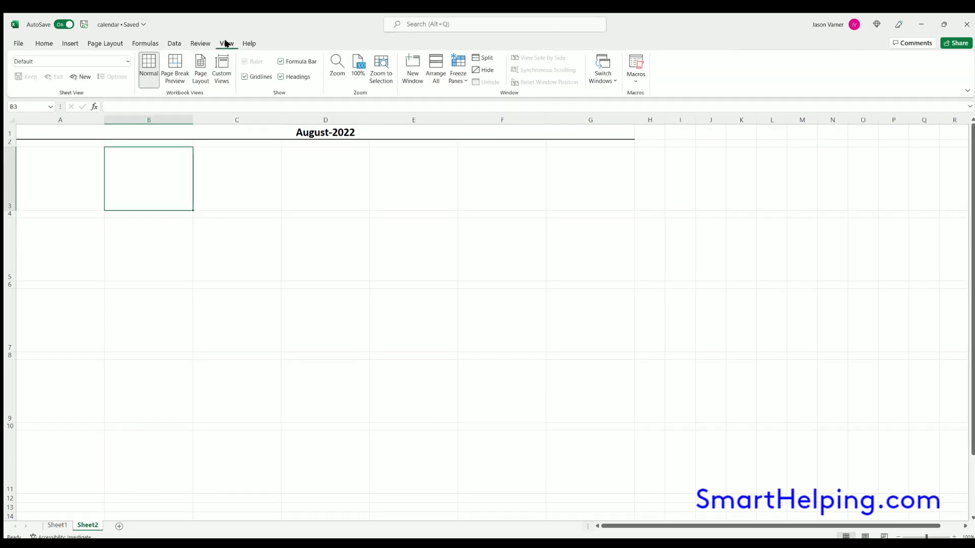
{"action": "left_click", "coordinate": [244, 76]}
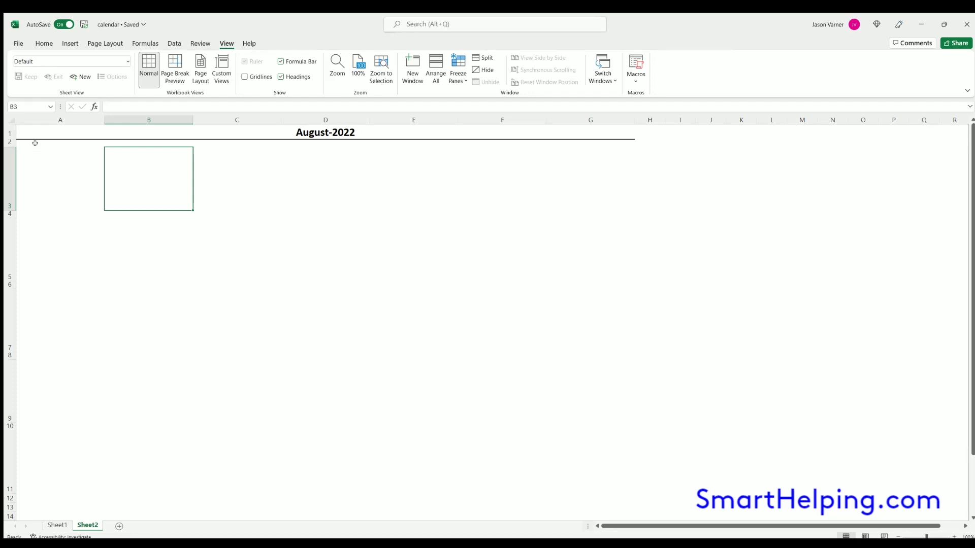
Apply thin all-cell borders to the calendar grid A2:G11 below the month title.
{"action": "mouse_move", "coordinate": [34, 143]}
{"action": "left_mouse_down"}
{"action": "mouse_move", "coordinate": [531, 277]}
{"action": "mouse_move", "coordinate": [579, 405]}
{"action": "mouse_move", "coordinate": [579, 458]}
{"action": "left_mouse_up"}
{"action": "left_click_drag", "start_coordinate": [449, 238], "coordinate": [450, 237]}
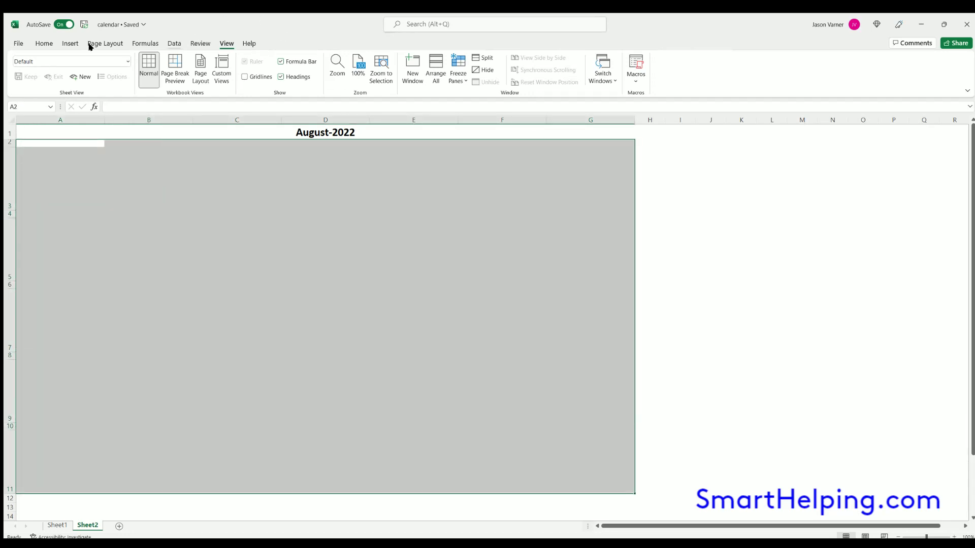
{"action": "left_click", "coordinate": [44, 43]}
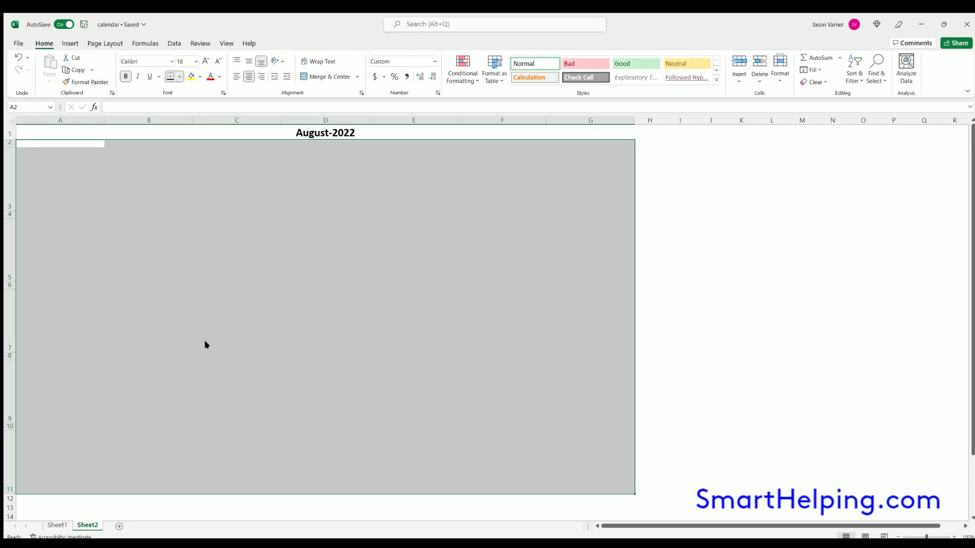
{"action": "left_click", "coordinate": [292, 375]}
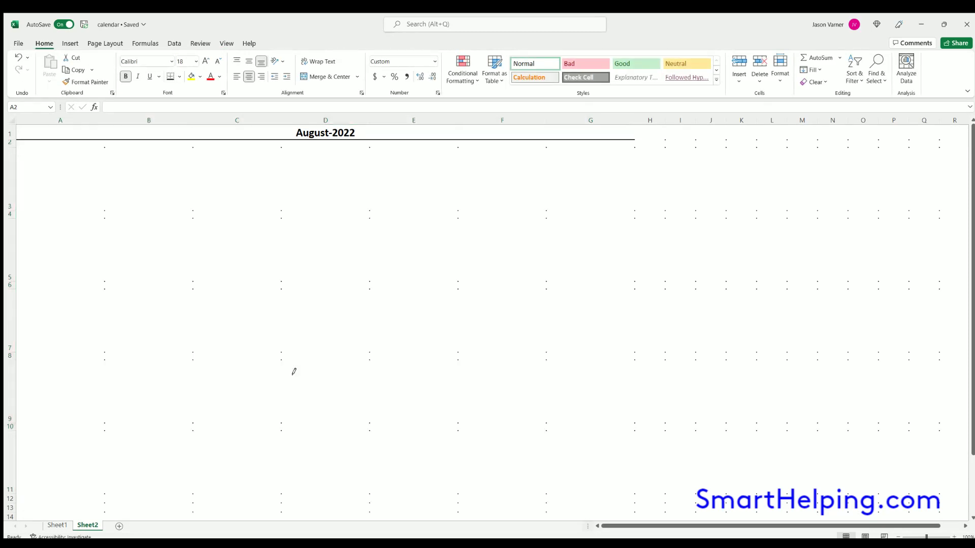
{"action": "left_click", "coordinate": [178, 77]}
{"action": "left_click", "coordinate": [188, 169]}
{"action": "left_click", "coordinate": [147, 176]}
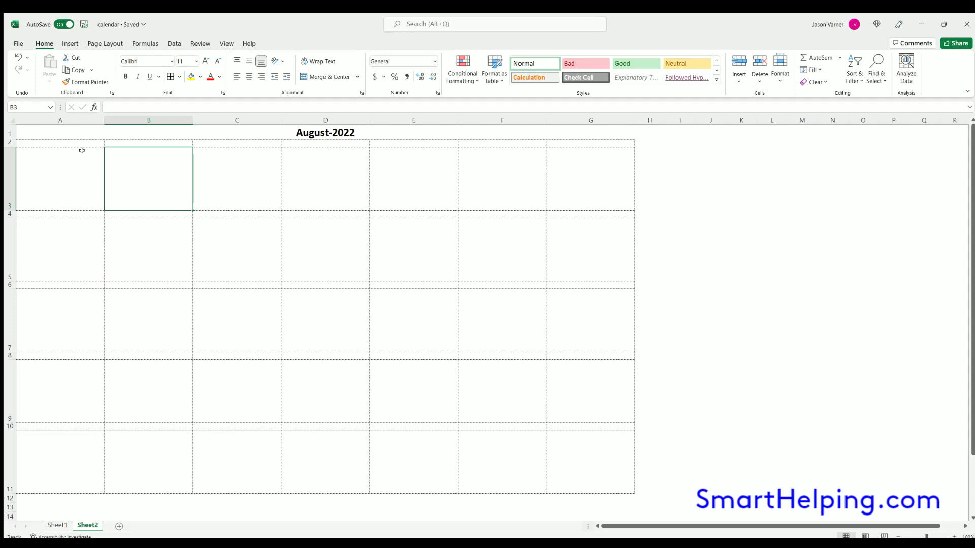
Enter =A1 in cell A2 to link the first date label to the month title.
{"action": "left_click", "coordinate": [65, 143]}
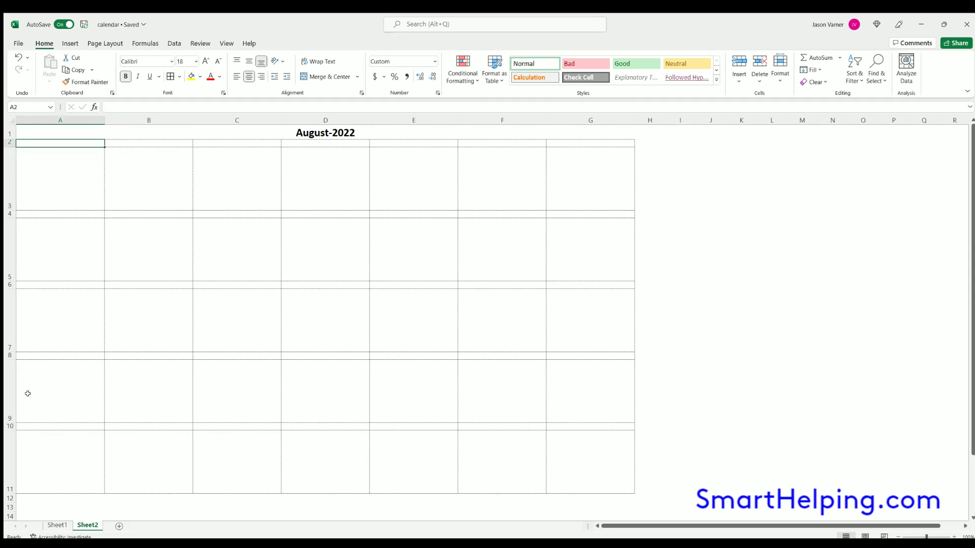
{"action": "type", "text": "="}
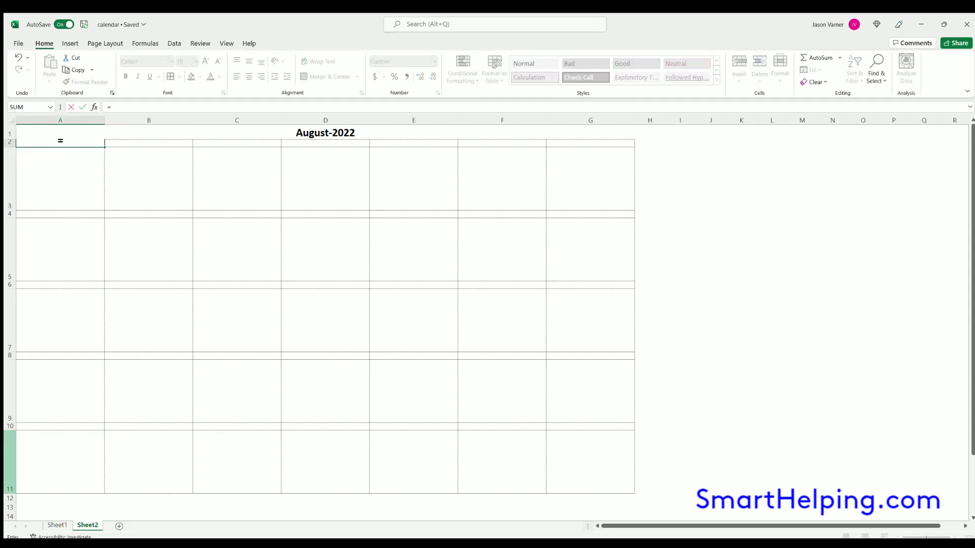
{"action": "left_click", "coordinate": [325, 134]}
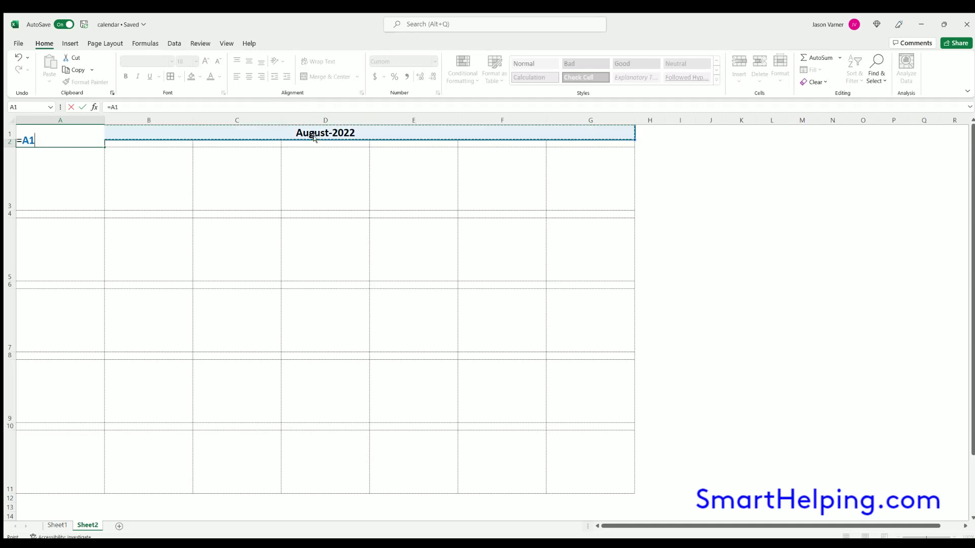
{"action": "key", "text": "Return"}
{"action": "left_click", "coordinate": [70, 141]}
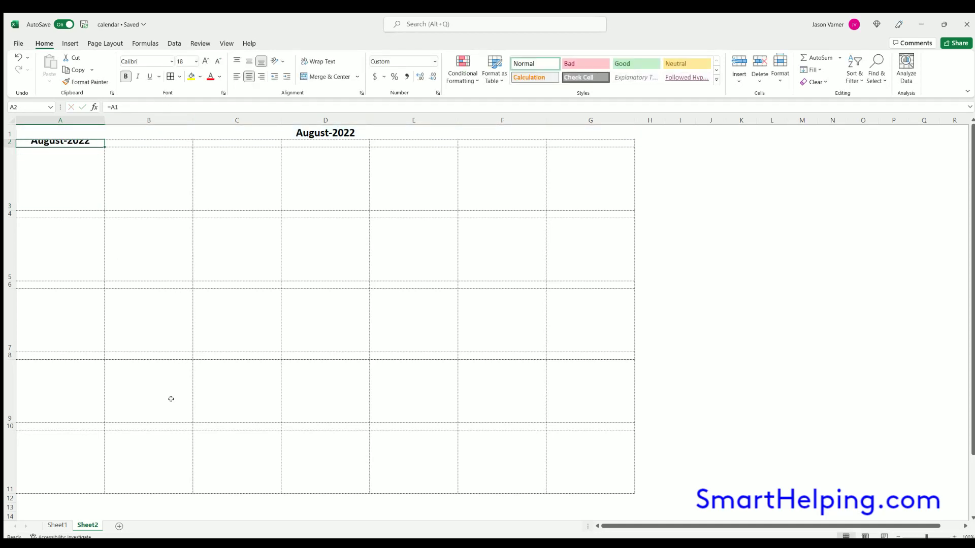
Check the date labels on Sheet1 and set the font size of cell A2 on Sheet2 to 7.
{"action": "left_click", "coordinate": [61, 526]}
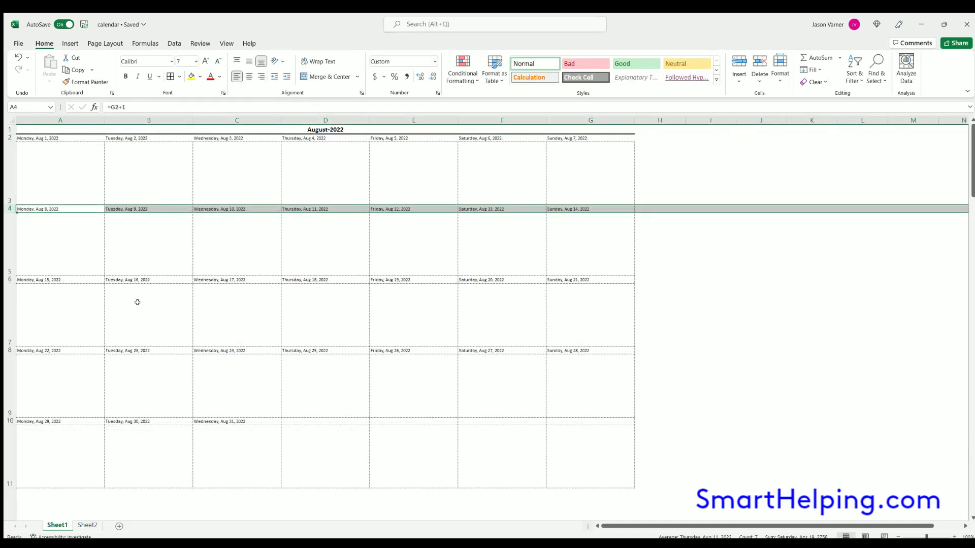
{"action": "left_click", "coordinate": [134, 209]}
{"action": "left_click", "coordinate": [86, 525]}
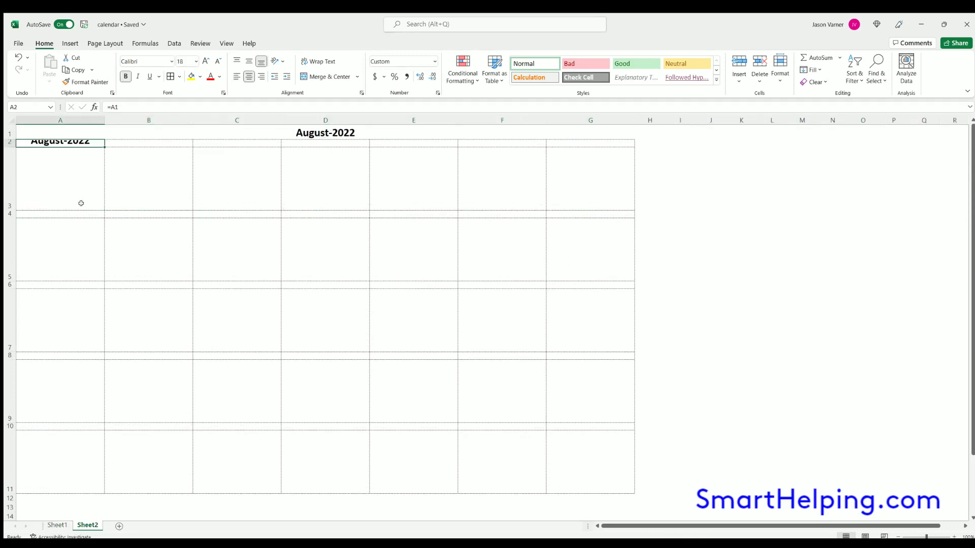
{"action": "left_click", "coordinate": [184, 61]}
{"action": "type", "text": "8"}
{"action": "key", "text": "BackSpace"}
{"action": "type", "text": "7"}
{"action": "key", "text": "Return"}
Enter a formula in B2 that adds to the date in A2.
{"action": "left_click", "coordinate": [139, 345]}
{"action": "left_click", "coordinate": [119, 140]}
{"action": "type", "text": "=A2+"}
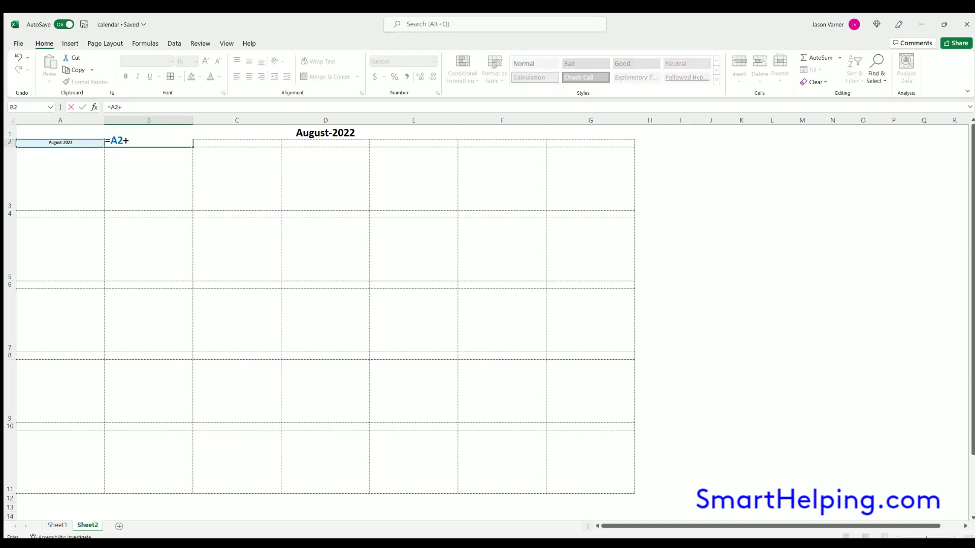
{"action": "key", "text": "Return"}
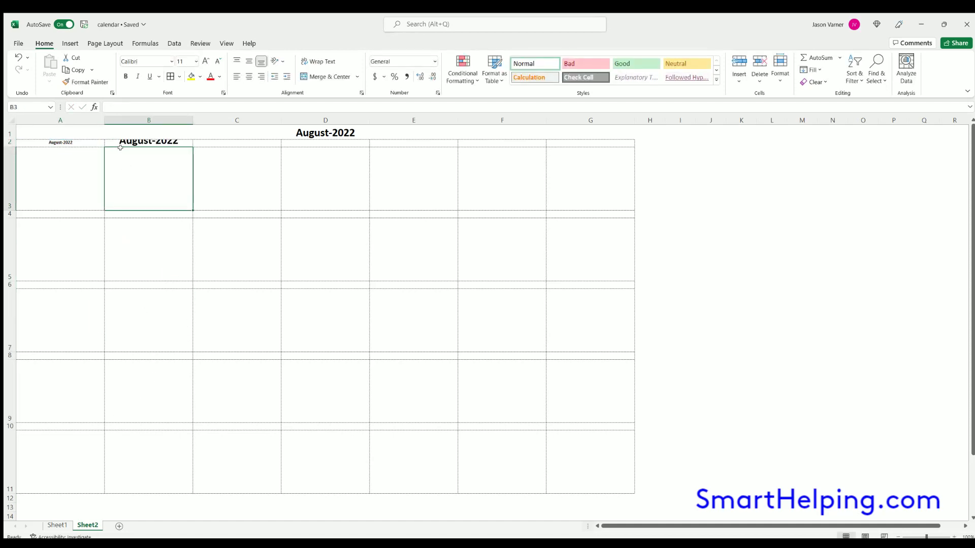
Fill A2 into B2 to carry over its formatting and replace the formula in B2 with =A2+1.
{"action": "left_click", "coordinate": [94, 143]}
{"action": "left_click_drag", "start_coordinate": [105, 147], "coordinate": [146, 138]}
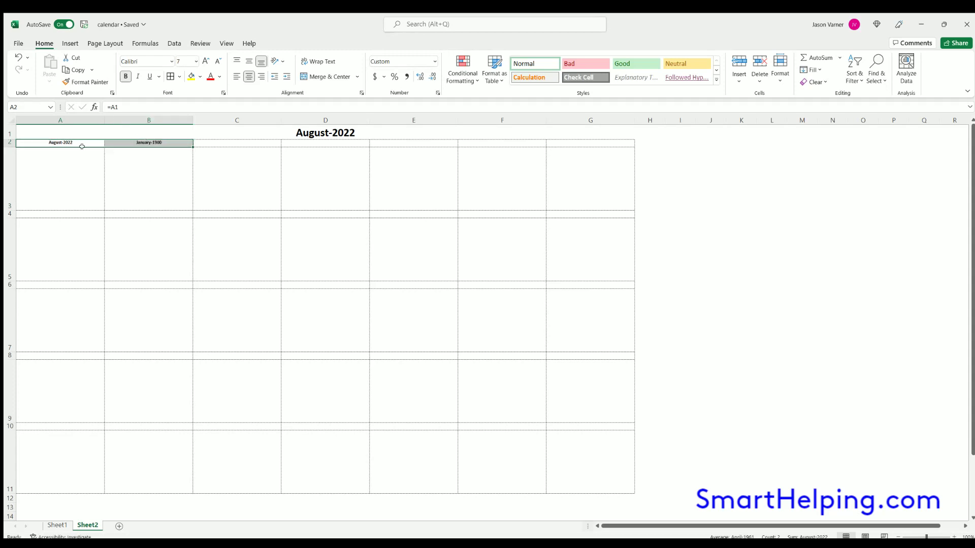
{"action": "left_click", "coordinate": [114, 143]}
{"action": "type", "text": "="}
{"action": "left_click", "coordinate": [58, 143]}
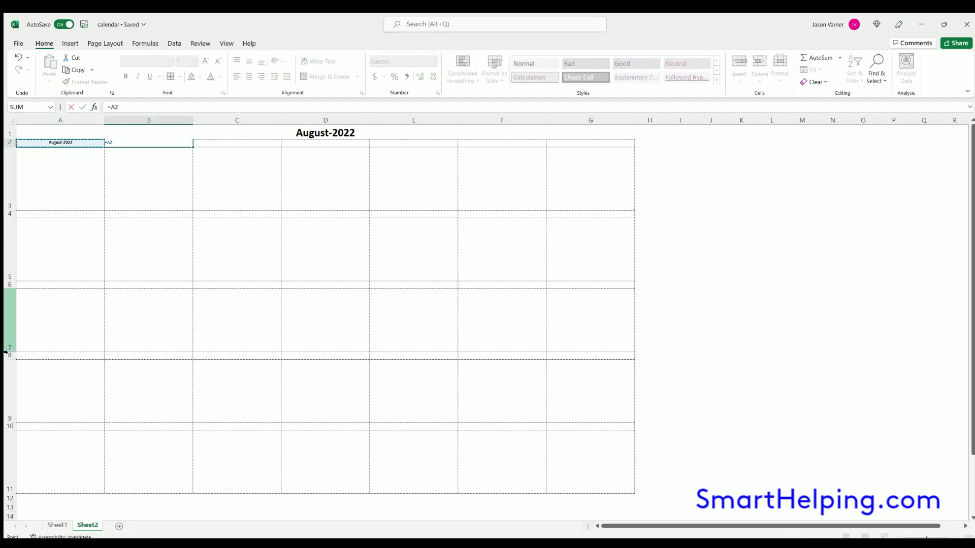
{"action": "type", "text": "+1"}
{"action": "key", "text": "Return"}
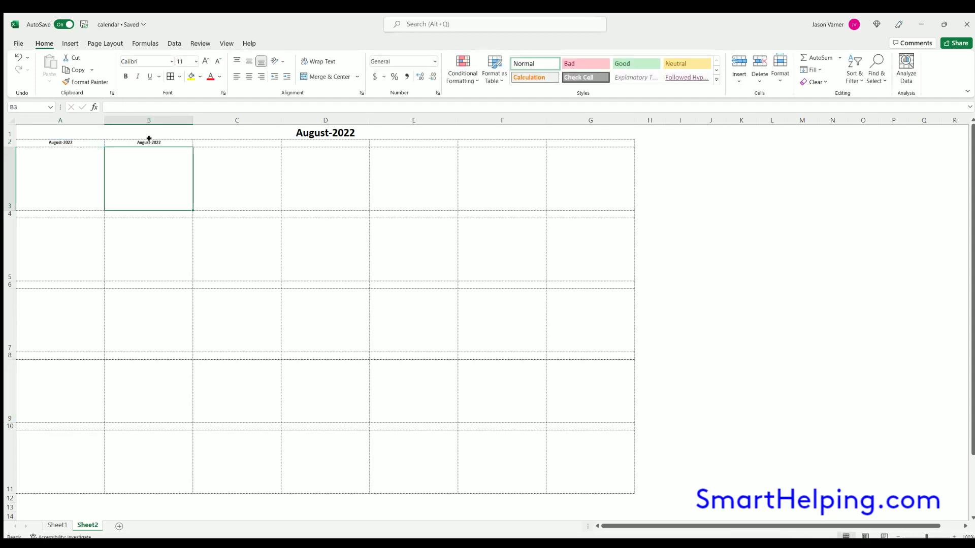
Fill the B2 formula across to G2 and copy the date row A2:G2 into row 4.
{"action": "left_click", "coordinate": [150, 143]}
{"action": "left_click_drag", "start_coordinate": [191, 144], "coordinate": [603, 152]}
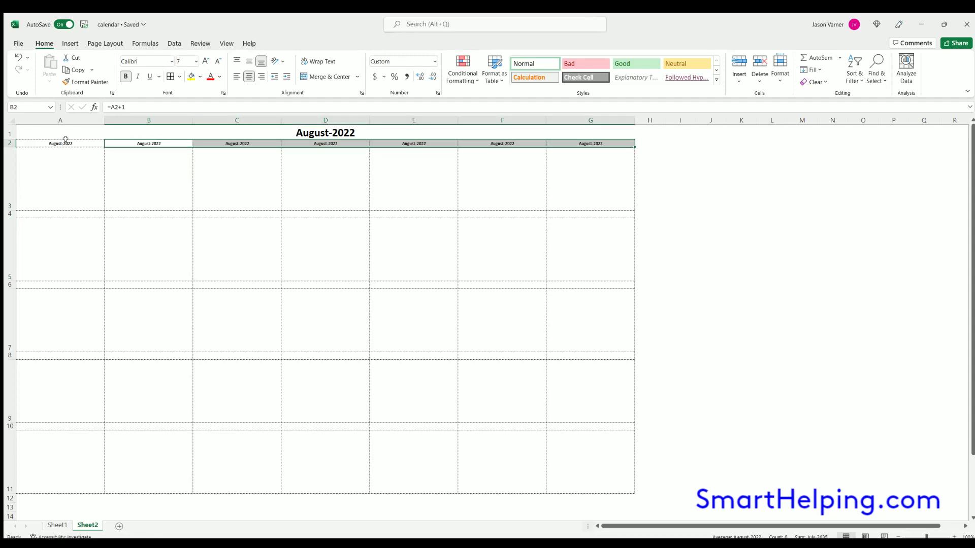
{"action": "left_click_drag", "start_coordinate": [66, 142], "coordinate": [590, 144]}
{"action": "key", "text": "ctrl+c"}
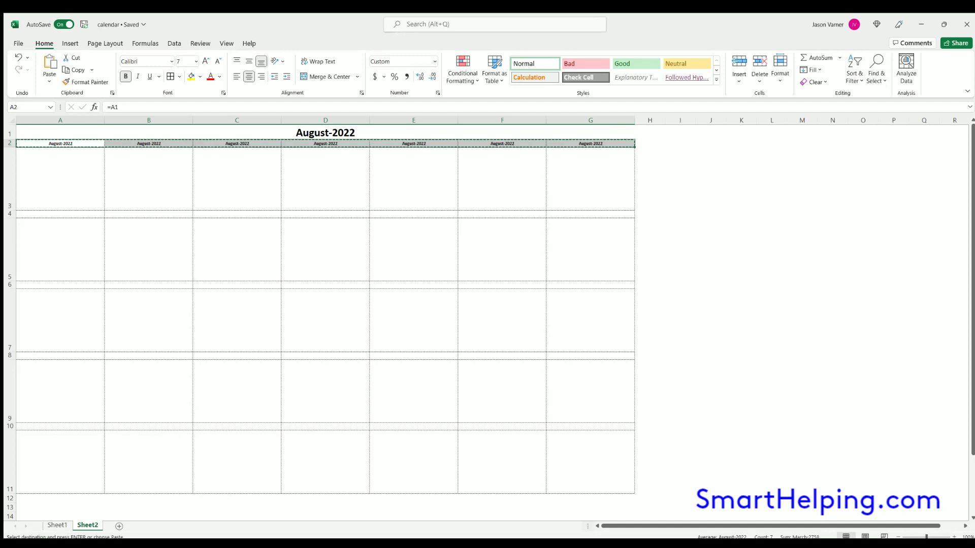
{"action": "left_click", "coordinate": [51, 213]}
{"action": "key", "text": "ctrl+v"}
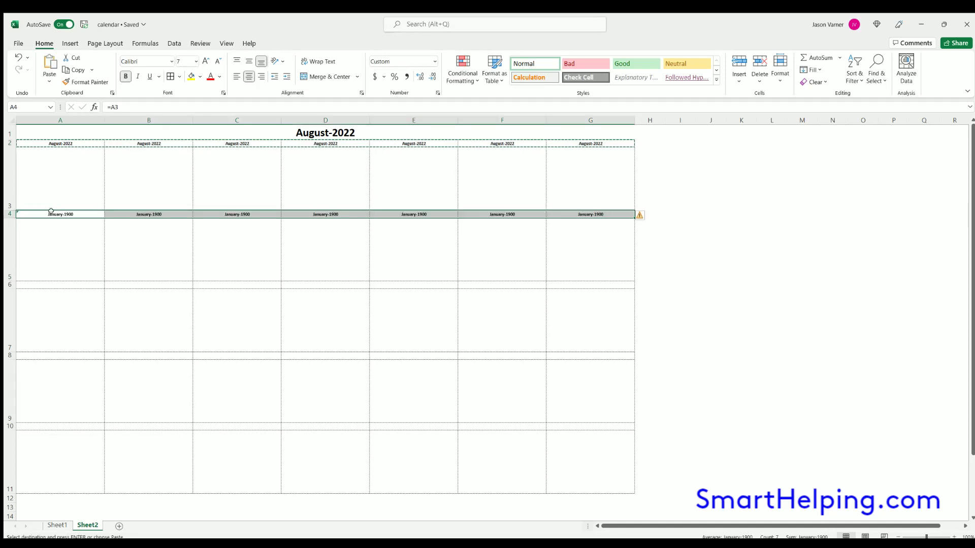
Replace the formula in A4 with =G2 to link the second week to the last date of the first.
{"action": "left_click", "coordinate": [51, 212]}
{"action": "type", "text": "="}
{"action": "left_click", "coordinate": [599, 144]}
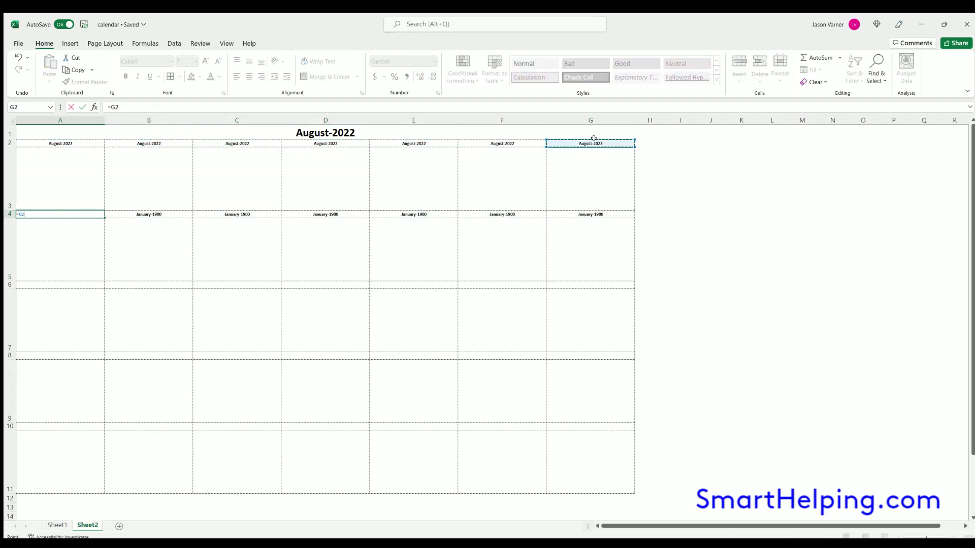
{"action": "key", "text": "Return"}
Copy the second week's date row A4:G4 into rows 6, 8 and 10.
{"action": "left_click_drag", "start_coordinate": [74, 212], "coordinate": [550, 214]}
{"action": "key", "text": "ctrl+c"}
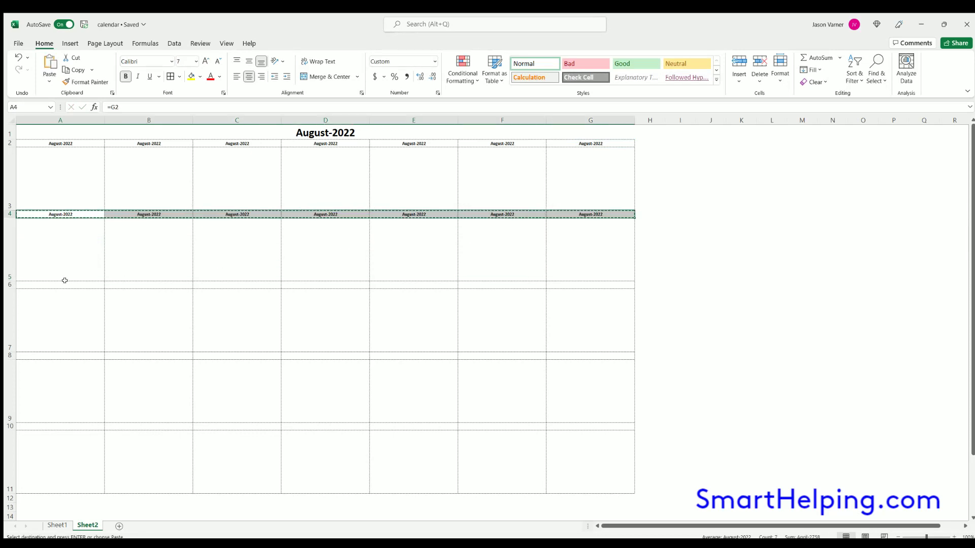
{"action": "left_click", "coordinate": [58, 285]}
{"action": "key", "text": "ctrl+v"}
{"action": "left_click", "coordinate": [47, 355]}
{"action": "key", "text": "ctrl+v"}
{"action": "left_click", "coordinate": [60, 426]}
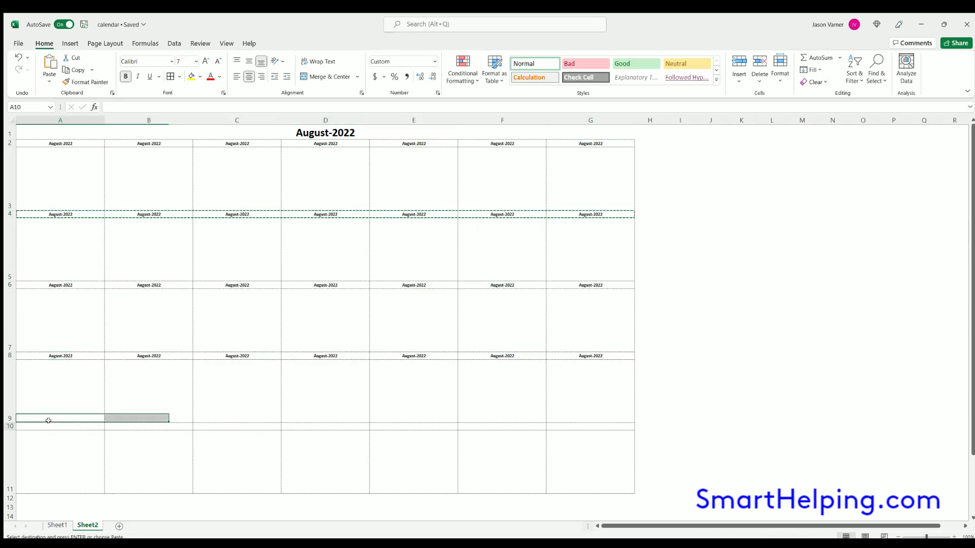
{"action": "key", "text": "ctrl+v"}
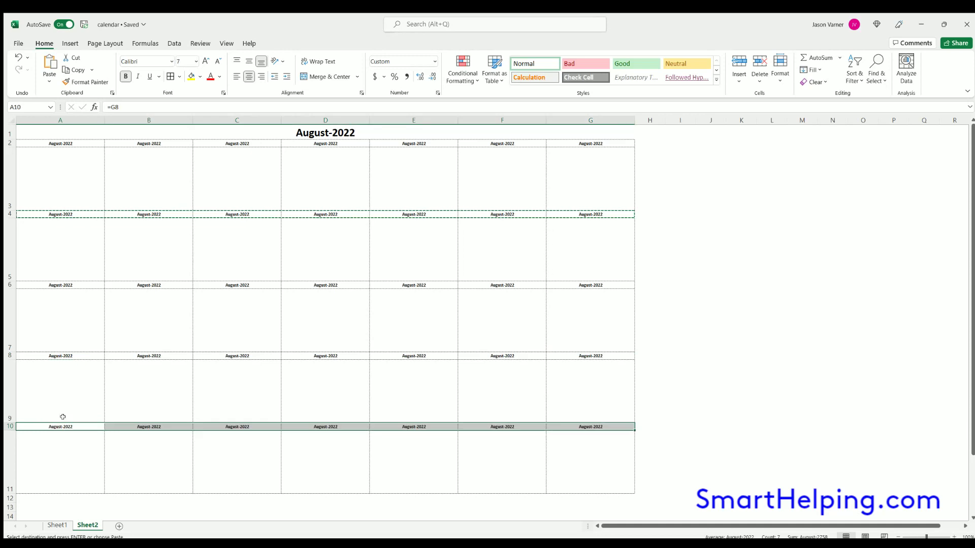
Examine the date formulas at the end of each week in column G and across row 10.
{"action": "left_click", "coordinate": [580, 140]}
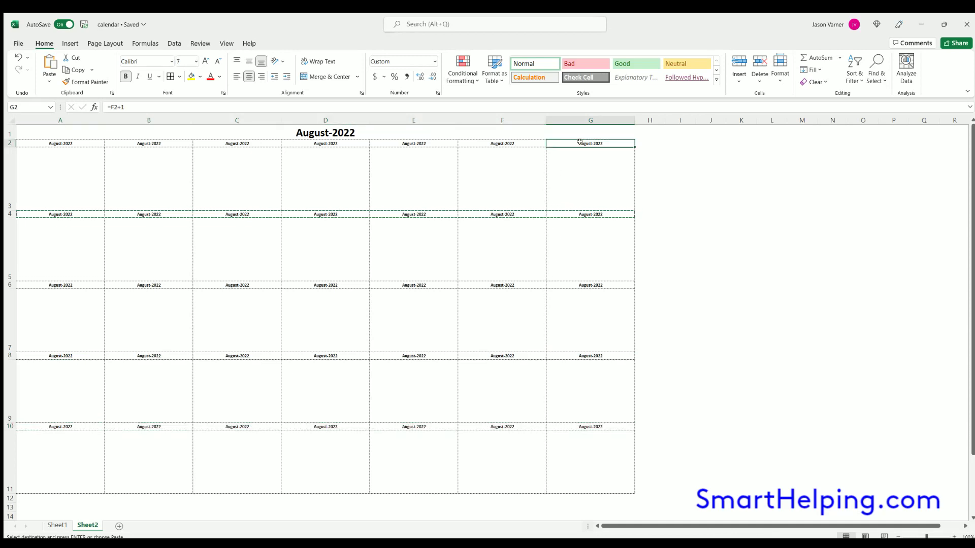
{"action": "left_click", "coordinate": [567, 213]}
{"action": "left_click", "coordinate": [561, 283]}
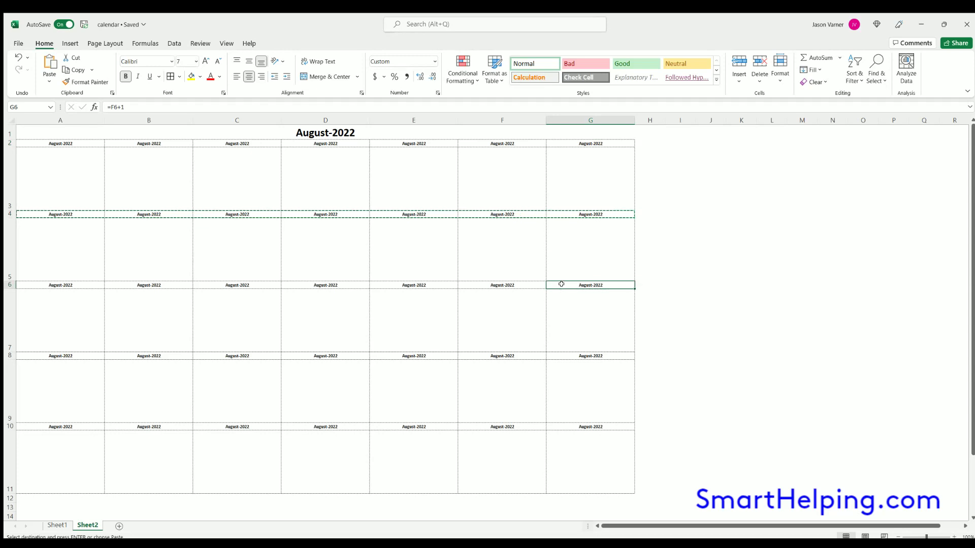
{"action": "left_click", "coordinate": [562, 355]}
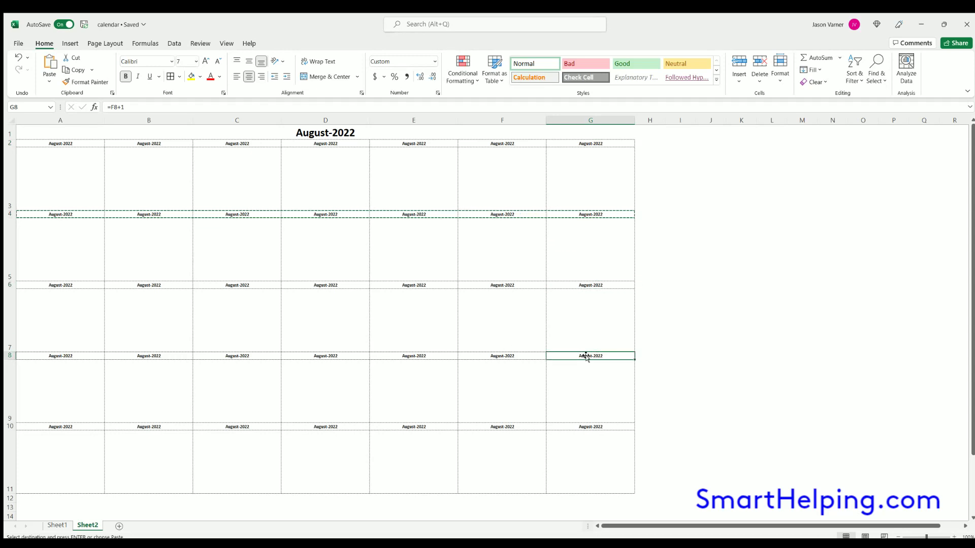
{"action": "left_click", "coordinate": [403, 362]}
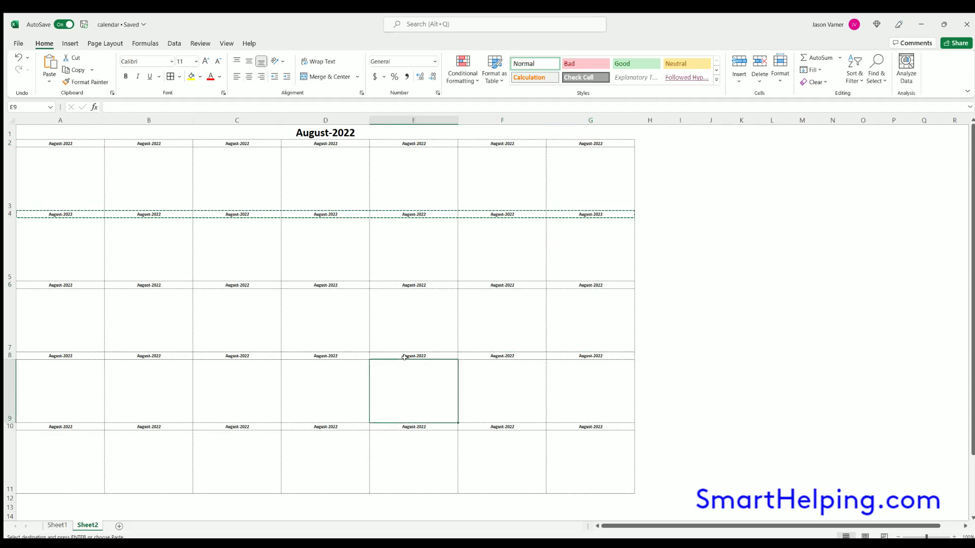
{"action": "left_click", "coordinate": [75, 428]}
{"action": "left_click", "coordinate": [158, 426]}
{"action": "left_click", "coordinate": [220, 426]}
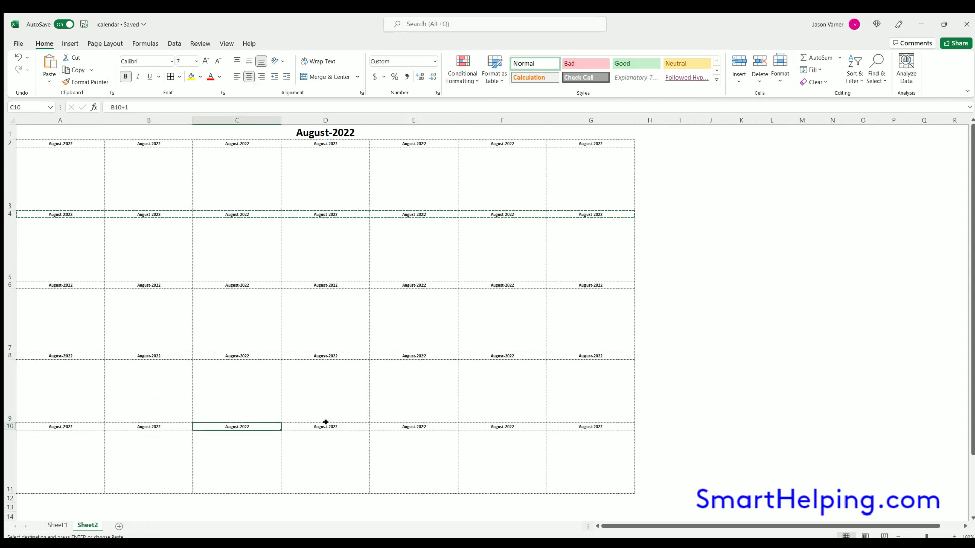
{"action": "left_click", "coordinate": [325, 427]}
{"action": "left_click", "coordinate": [71, 425]}
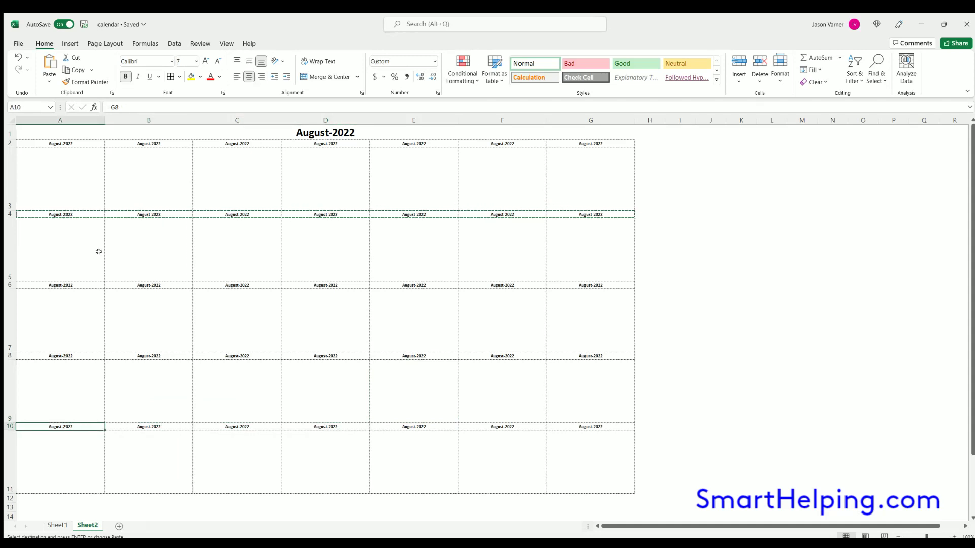
{"action": "left_click", "coordinate": [107, 106]}
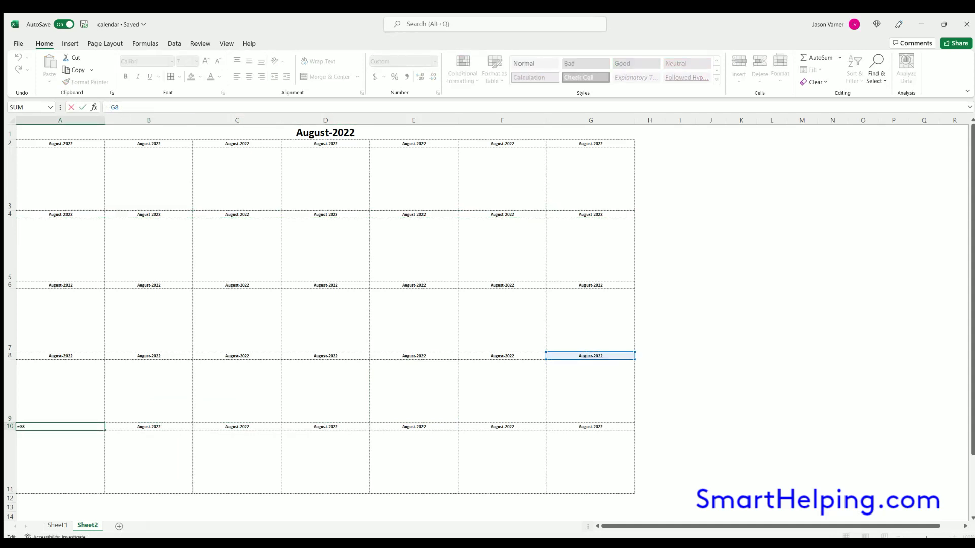
{"action": "type", "text": "if("}
{"action": "key", "text": "Return"}
Replace the formula in A8 with =G6+1 so the fourth week starts one day after the third week ends.
{"action": "left_click", "coordinate": [72, 355]}
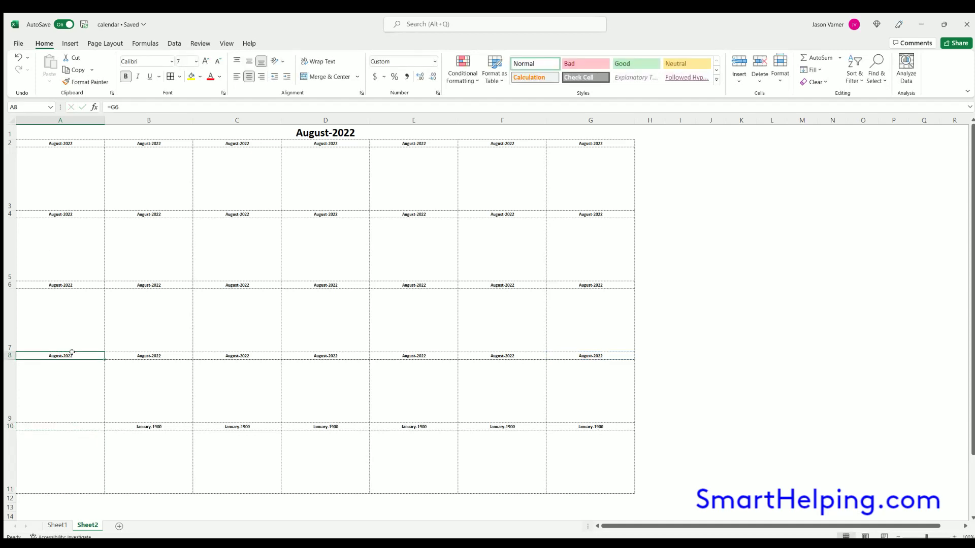
{"action": "type", "text": "="}
{"action": "left_click", "coordinate": [574, 285]}
{"action": "type", "text": "+1"}
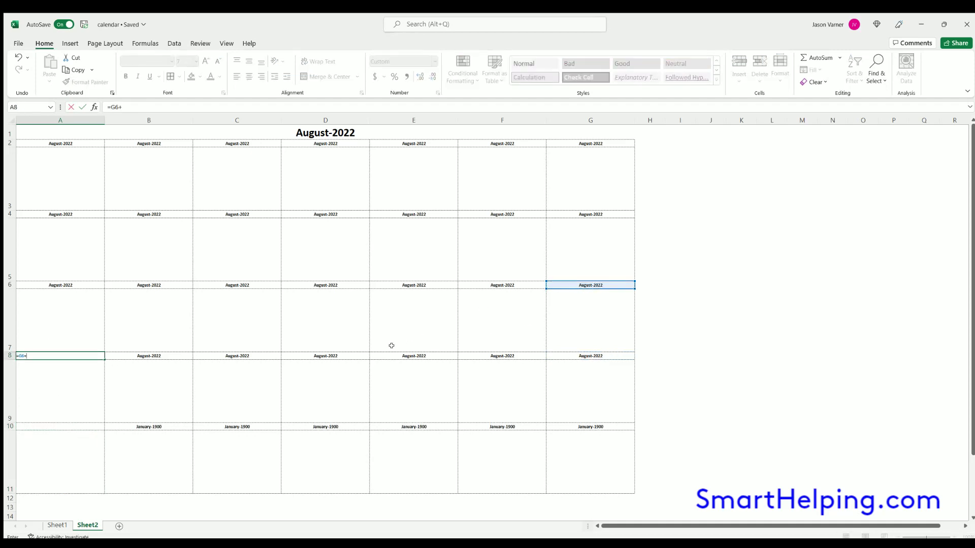
{"action": "key", "text": "Return"}
Copy the A8 formula into the other week-start cells A6, A4 and A10.
{"action": "left_click", "coordinate": [82, 355]}
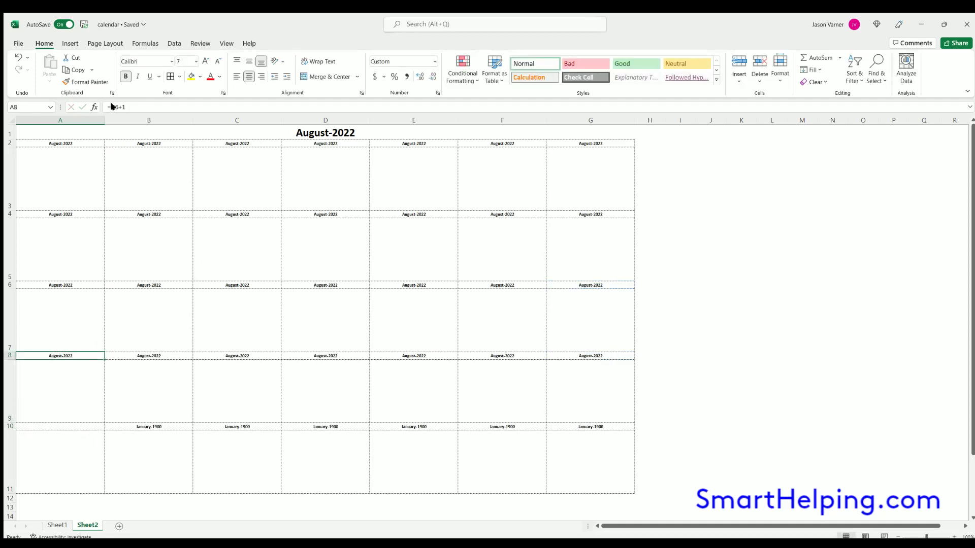
{"action": "key", "text": "ctrl+c"}
{"action": "left_click", "coordinate": [77, 284]}
{"action": "key", "text": "ctrl+v"}
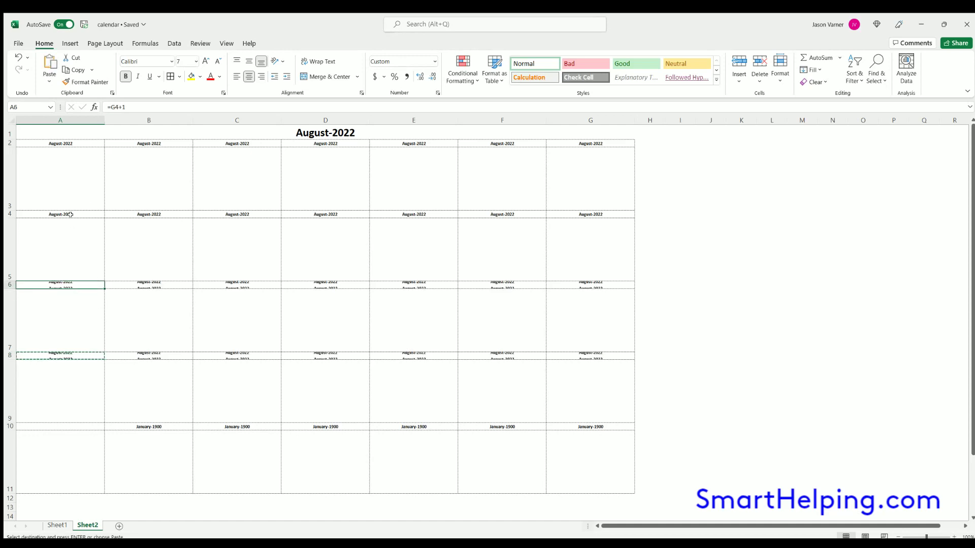
{"action": "left_click", "coordinate": [75, 216]}
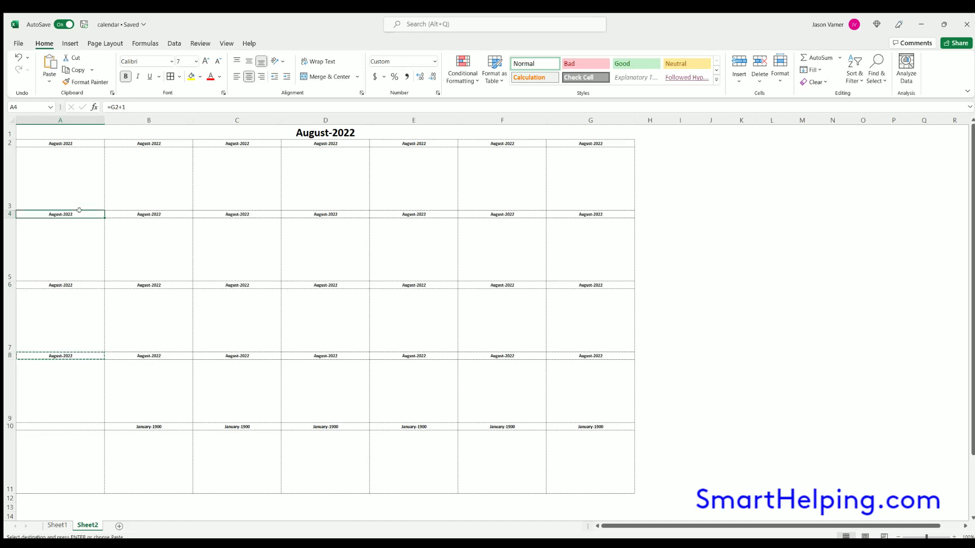
{"action": "left_click", "coordinate": [570, 141]}
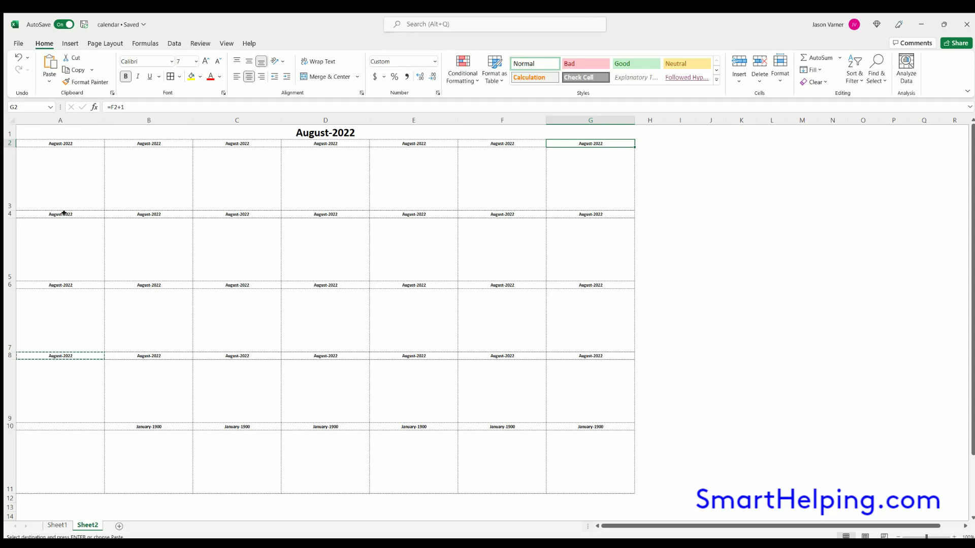
{"action": "left_click", "coordinate": [61, 355]}
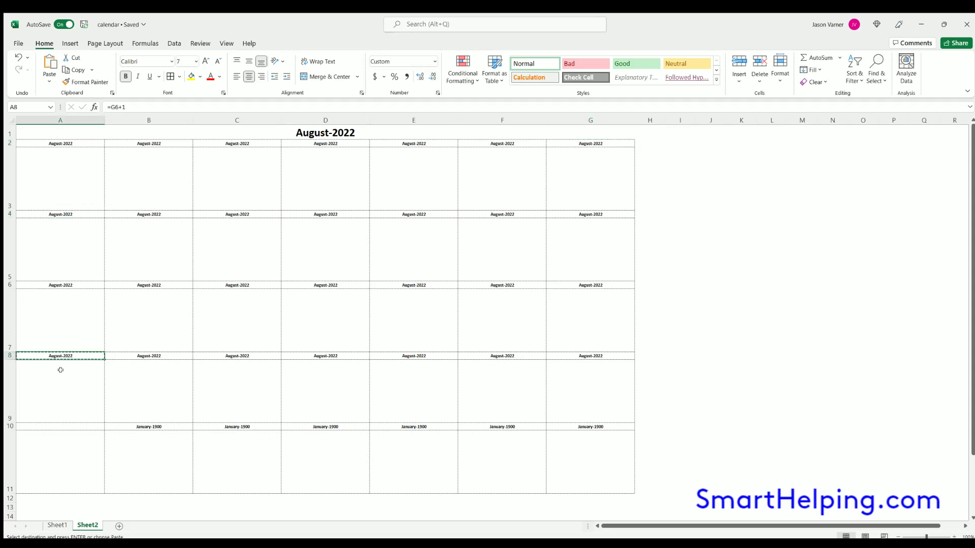
{"action": "left_click", "coordinate": [54, 426]}
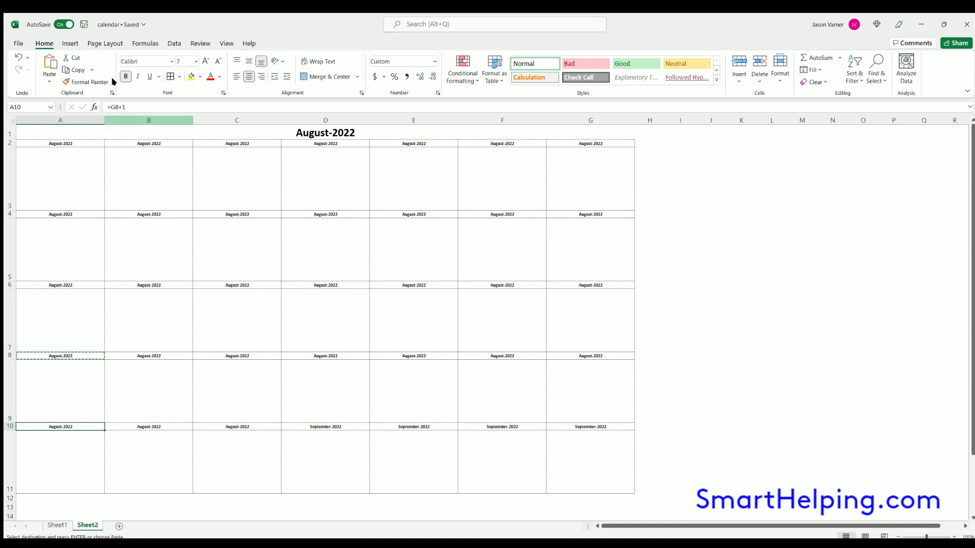
Rewrite the formula in A10 as =IF(MONTH(G8+1>$A1),"",G8+1) to blank dates beyond the title month.
{"action": "type", "text": "=G8+1"}
{"action": "type", "text": "if("}
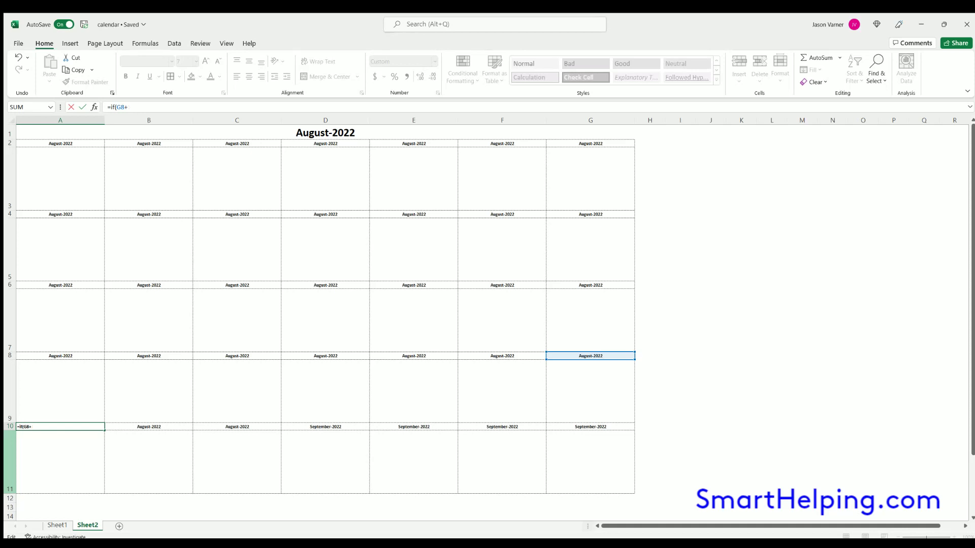
{"action": "key", "text": "BackSpace"}
{"action": "key", "text": "BackSpace"}
{"action": "key", "text": "BackSpace"}
{"action": "type", "text": "mont"}
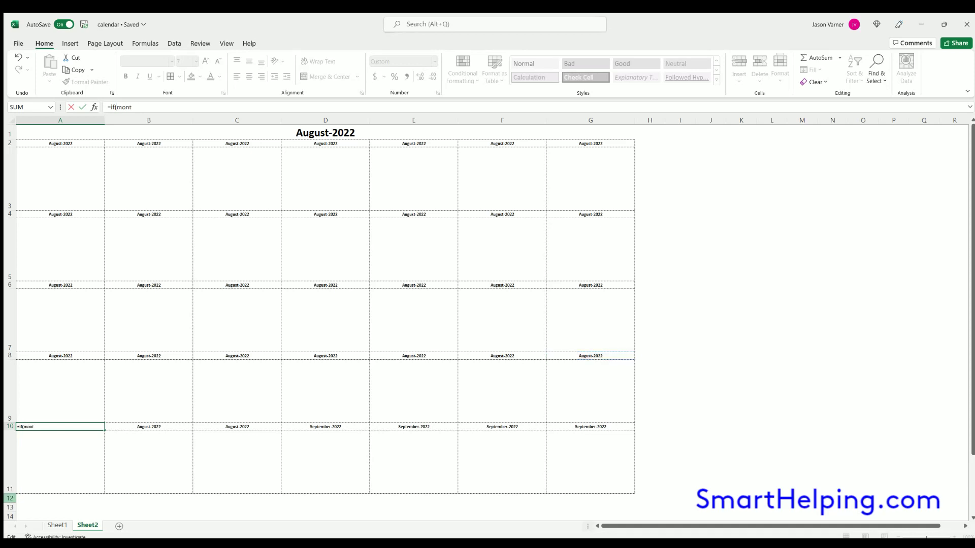
{"action": "type", "text": "h(g8"}
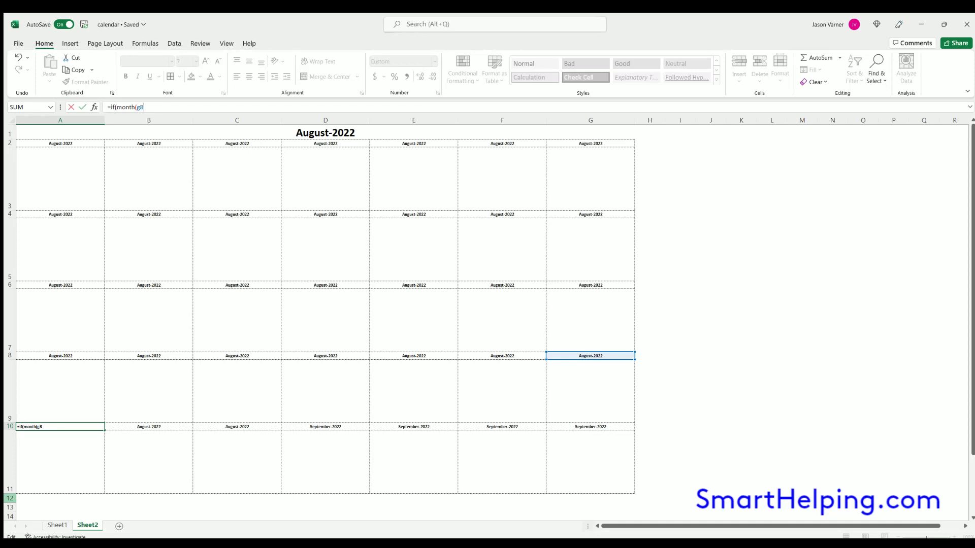
{"action": "type", "text": "+1>"}
{"action": "left_click", "coordinate": [327, 132]}
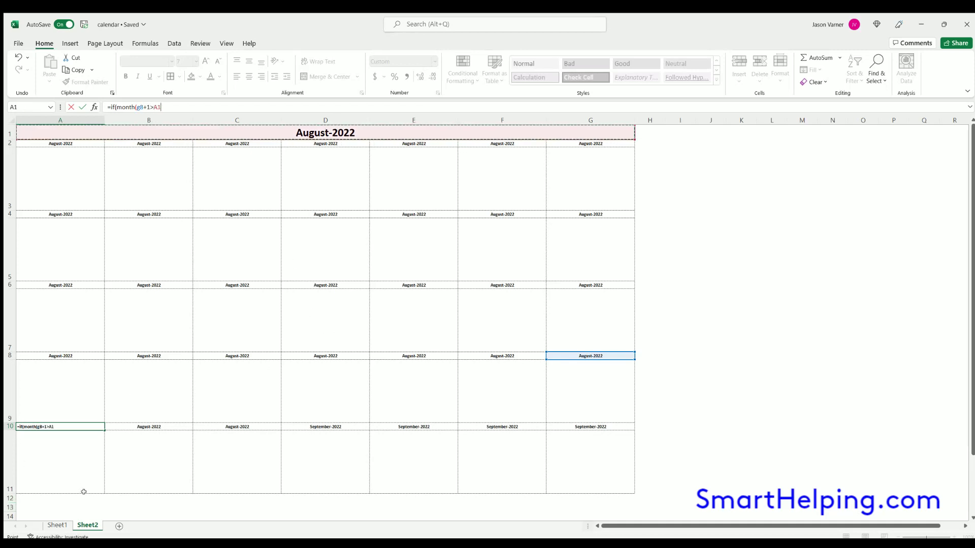
{"action": "type", "text": "),\""}
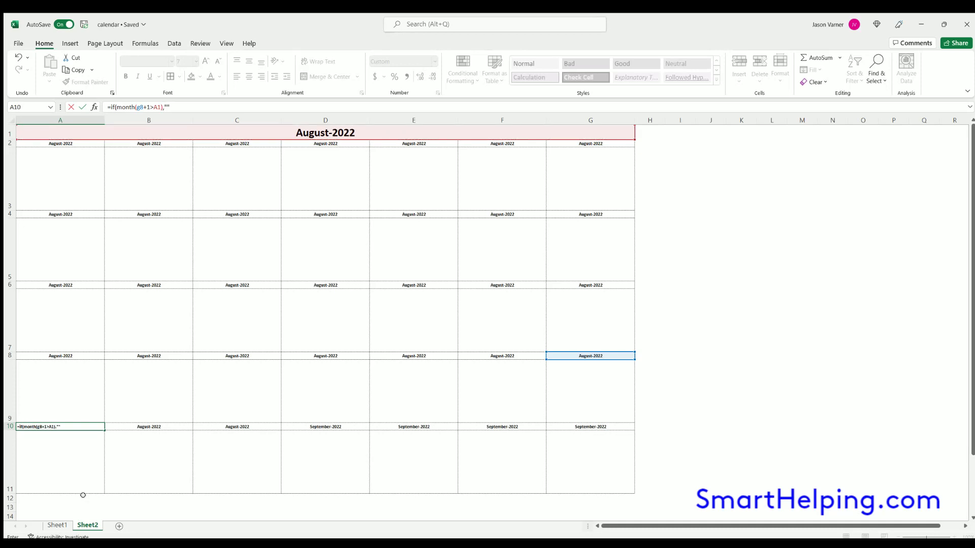
{"action": "type", "text": "\",g8+1"}
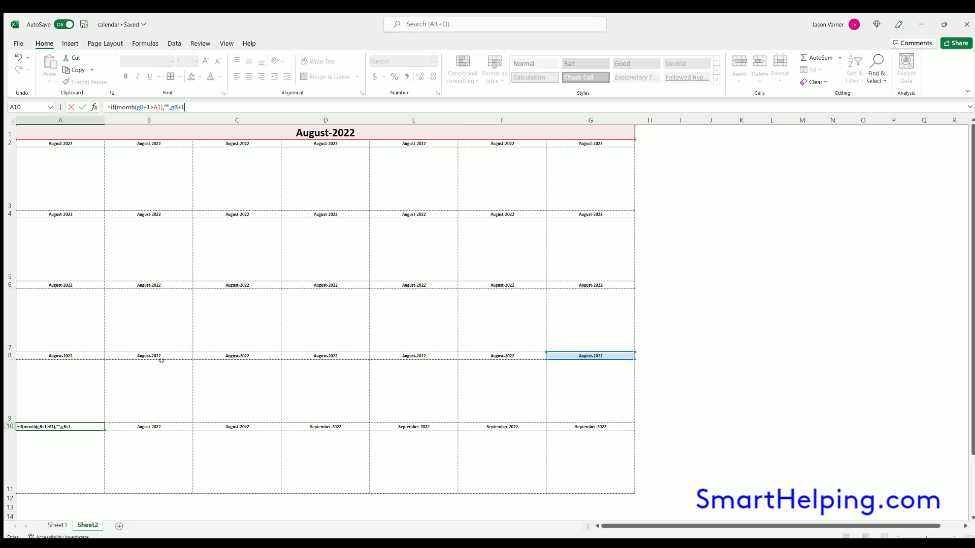
{"action": "left_click", "coordinate": [153, 106]}
{"action": "type", "text": "$"}
{"action": "key", "text": "Return"}
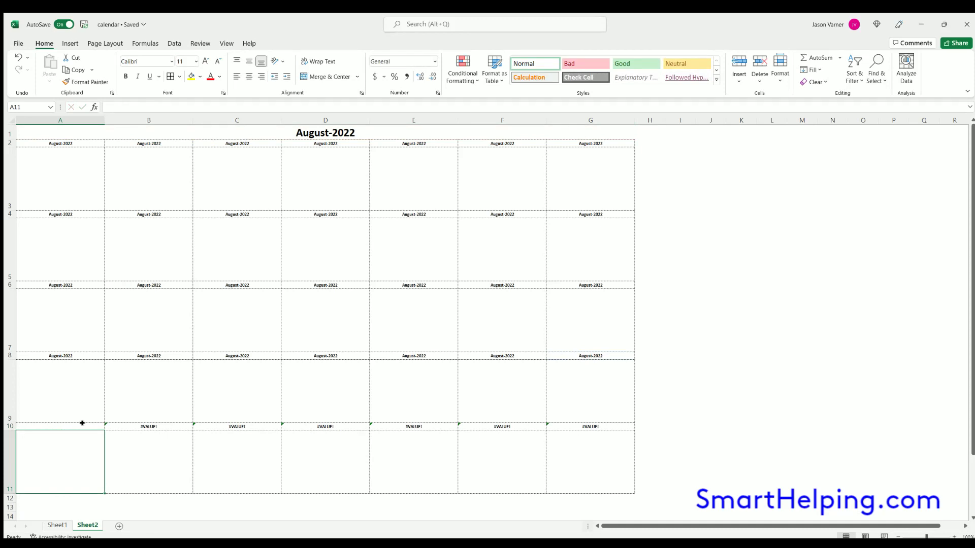
Correct the parentheses in the A10 formula so it reads =IF(MONTH(G8+1)>$A1,"",G8+1).
{"action": "left_click", "coordinate": [82, 425]}
{"action": "double_click", "coordinate": [83, 424]}
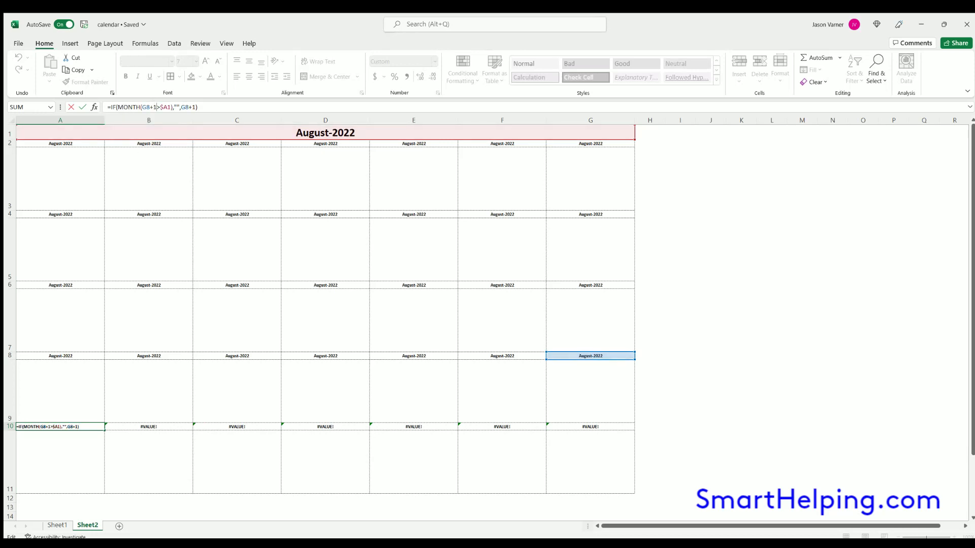
{"action": "type", "text": ")"}
{"action": "key", "text": "Return"}
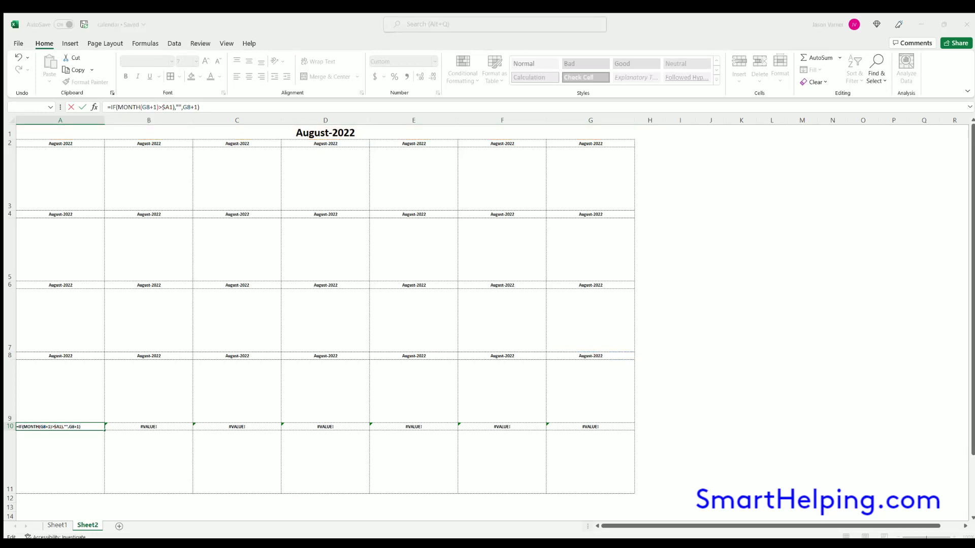
{"action": "key", "text": "Return"}
{"action": "key", "text": "Left"}
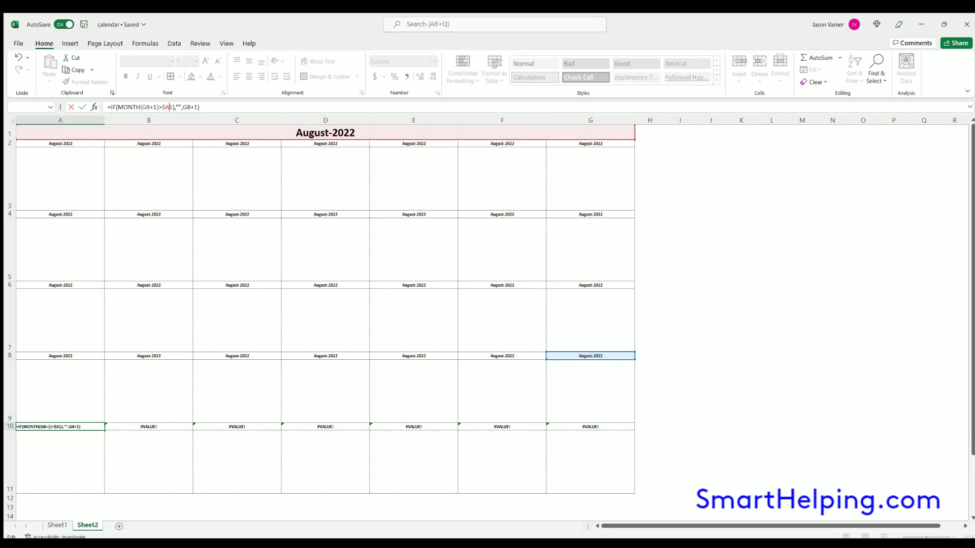
{"action": "key", "text": "BackSpace"}
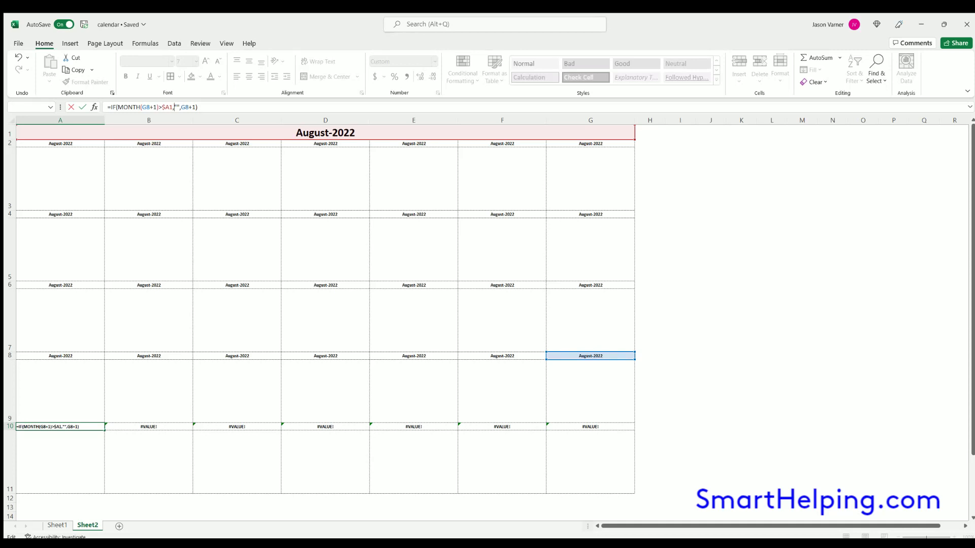
{"action": "key", "text": "Return"}
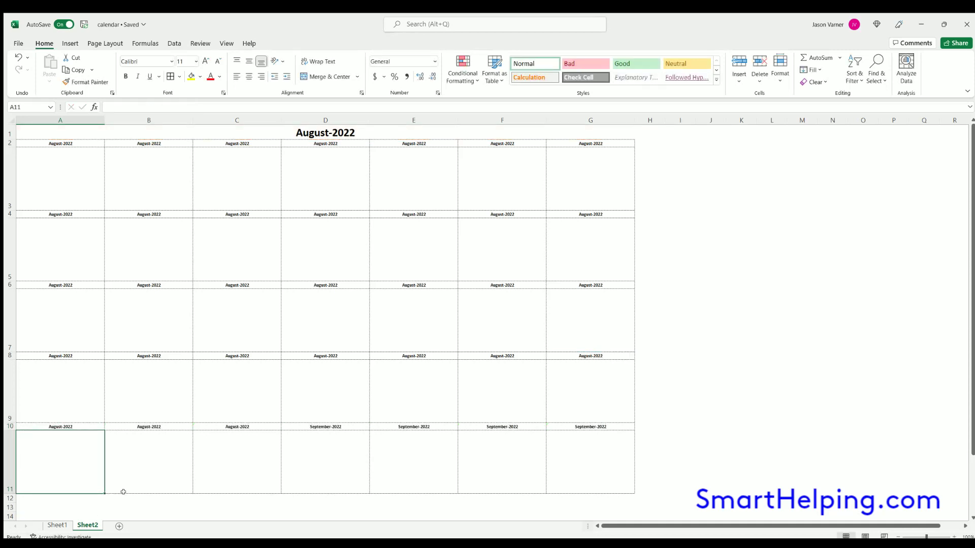
Fill A10 into B10 and point both date references at A10, giving =IF(MONTH(A10+1)>$A1,"",A10+1).
{"action": "left_click", "coordinate": [91, 426]}
{"action": "left_click_drag", "start_coordinate": [104, 430], "coordinate": [159, 428]}
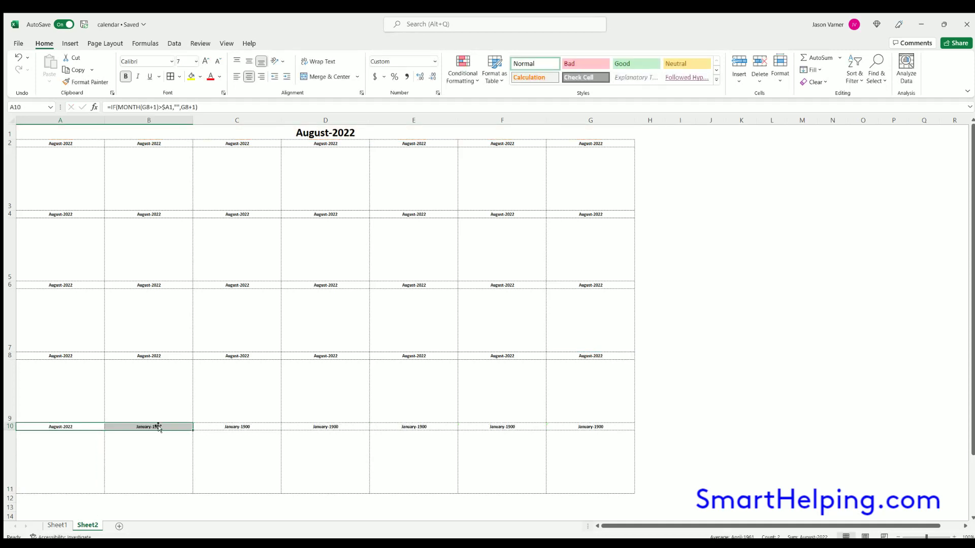
{"action": "double_click", "coordinate": [159, 428]}
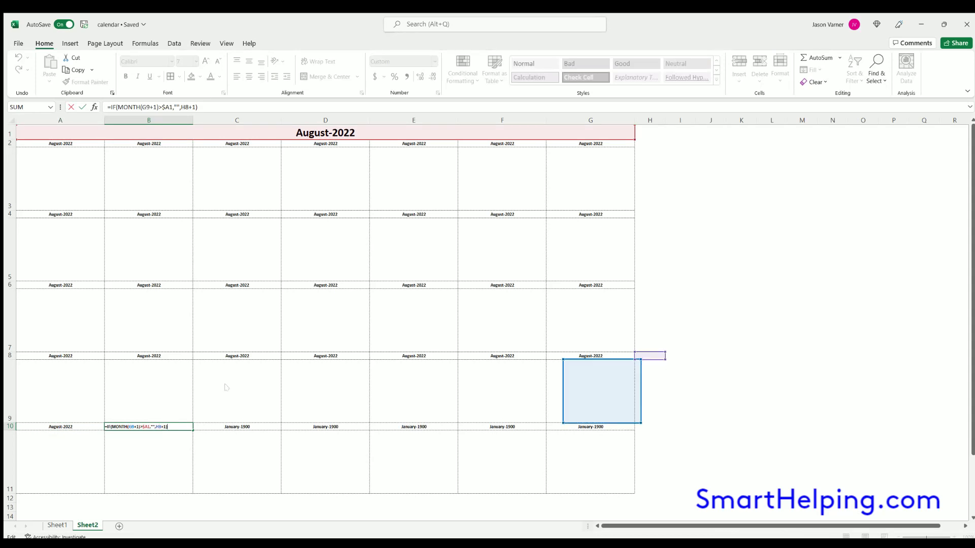
{"action": "left_click_drag", "start_coordinate": [227, 387], "coordinate": [55, 427]}
{"action": "left_click_drag", "start_coordinate": [649, 359], "coordinate": [51, 428]}
{"action": "key", "text": "Return"}
Fill the B10 formula across the last week's date row to G10.
{"action": "left_click", "coordinate": [156, 428]}
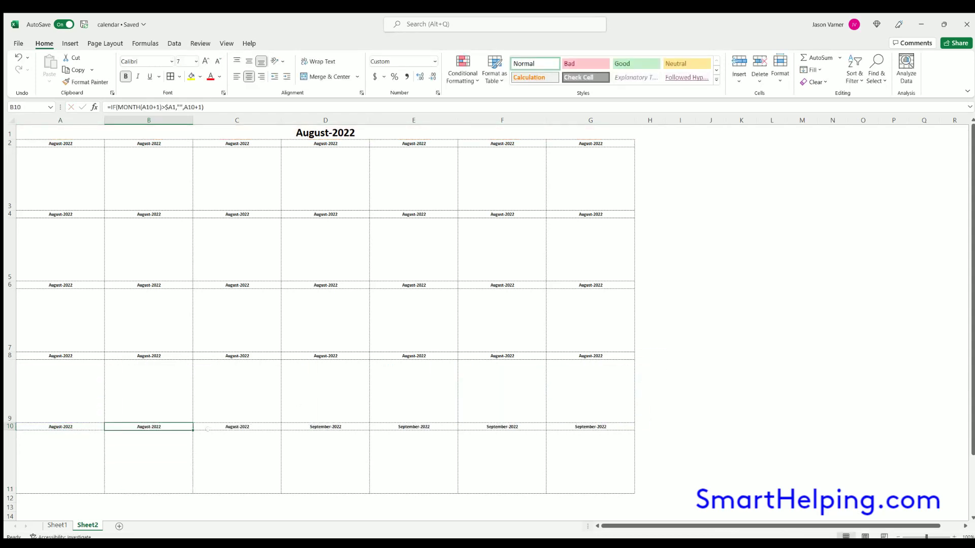
{"action": "left_click_drag", "start_coordinate": [157, 428], "coordinate": [592, 439]}
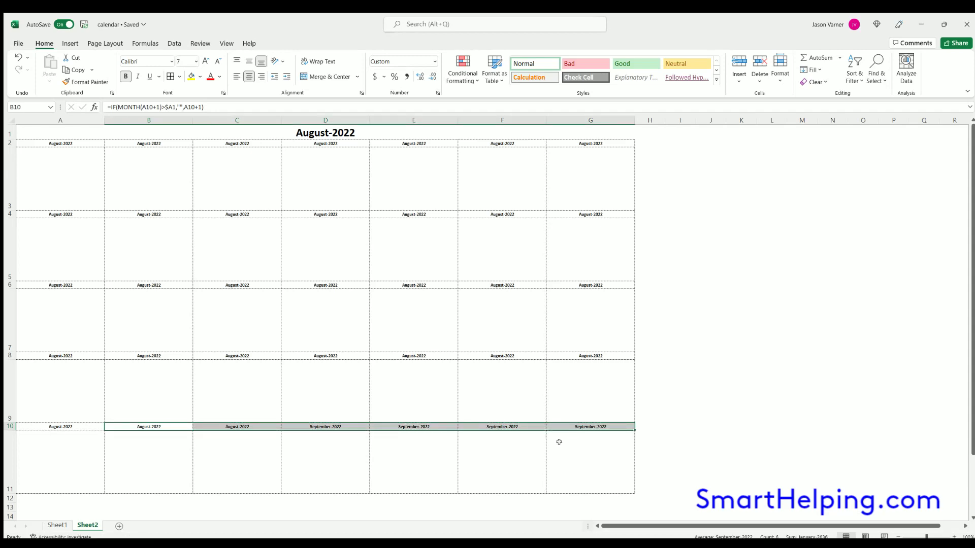
{"action": "left_click", "coordinate": [127, 424]}
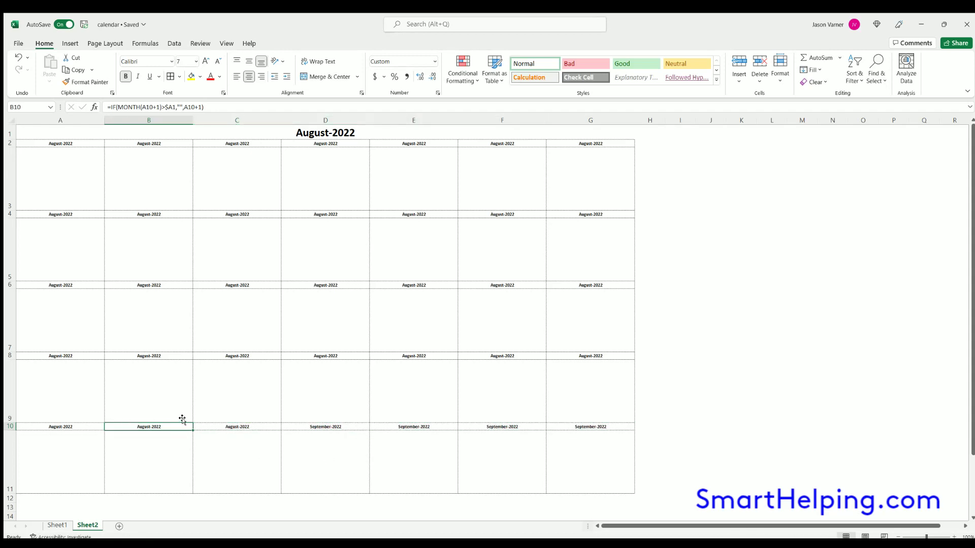
Examine the formulas in C10 and D10 and their reference to the title cell.
{"action": "left_click", "coordinate": [214, 420]}
{"action": "double_click", "coordinate": [215, 425]}
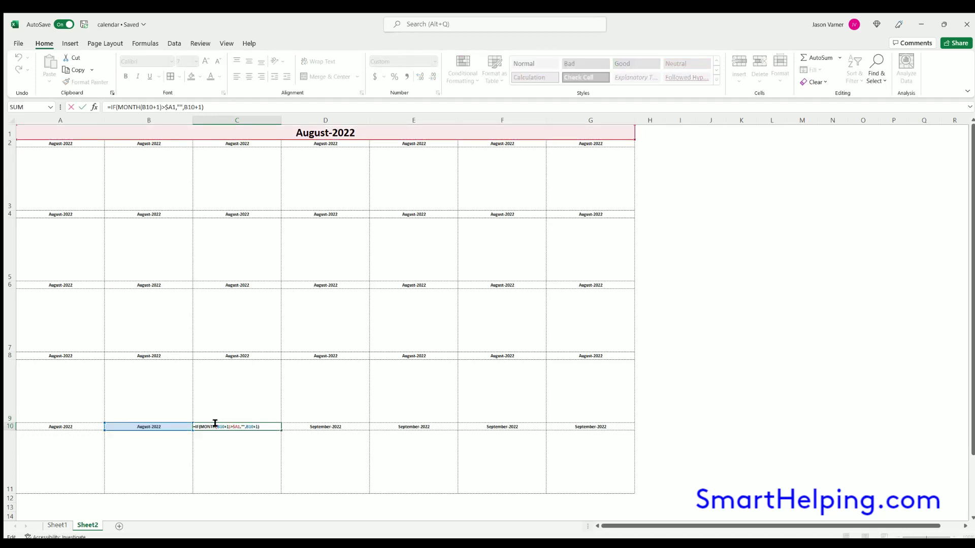
{"action": "key", "text": "Return"}
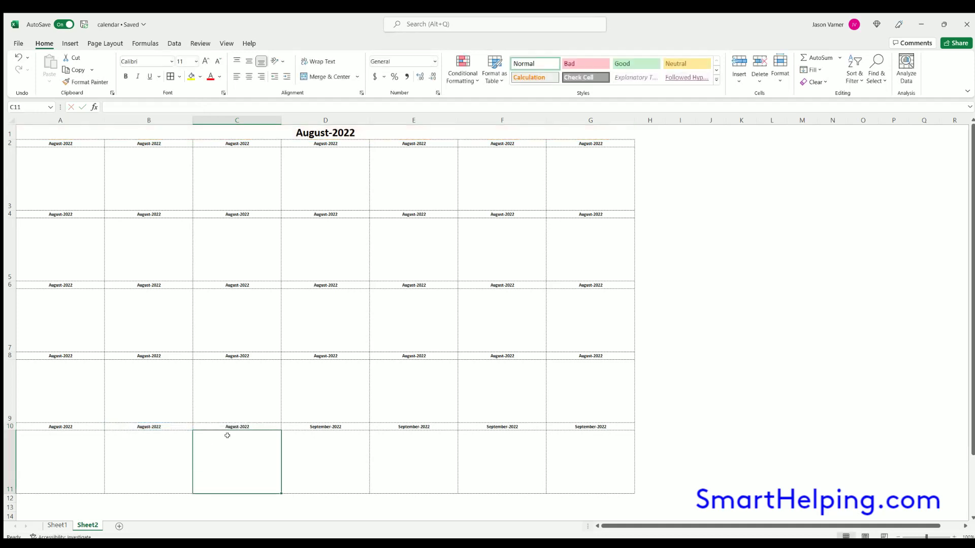
{"action": "double_click", "coordinate": [316, 425]}
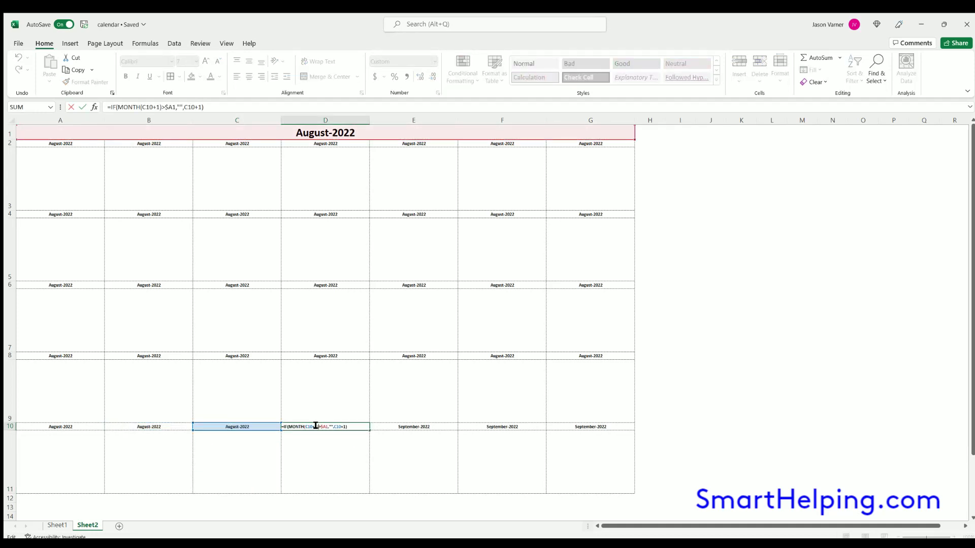
{"action": "key", "text": "Return"}
{"action": "left_click", "coordinate": [315, 425]}
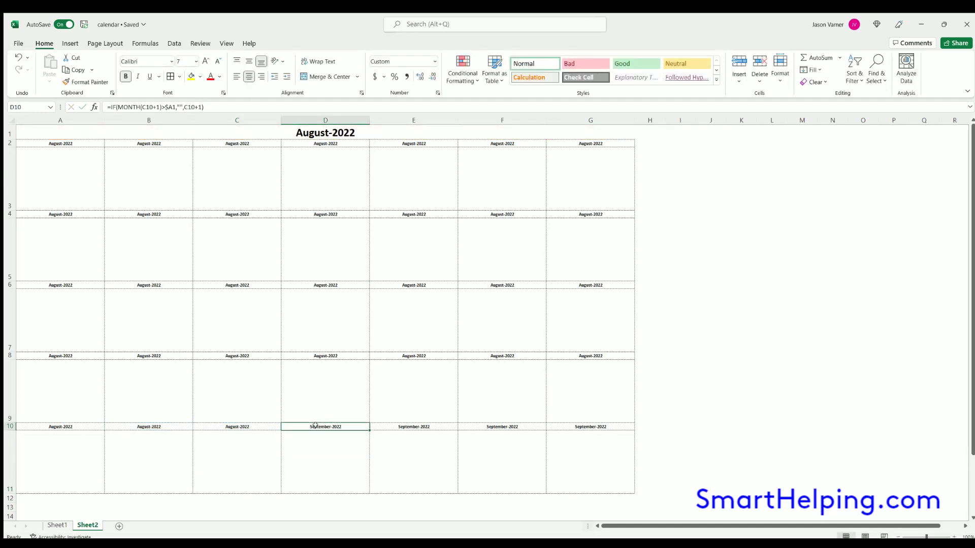
{"action": "double_click", "coordinate": [315, 426]}
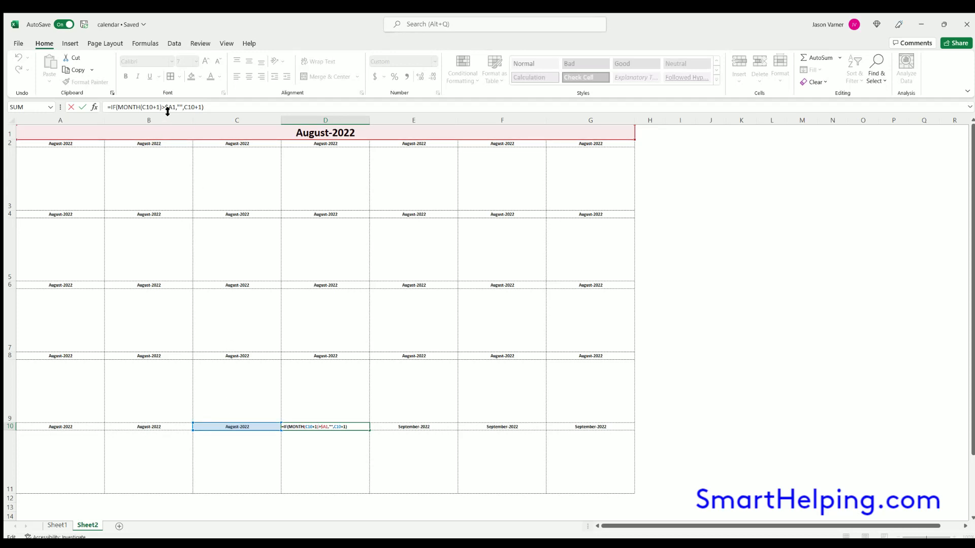
{"action": "key", "text": "Return"}
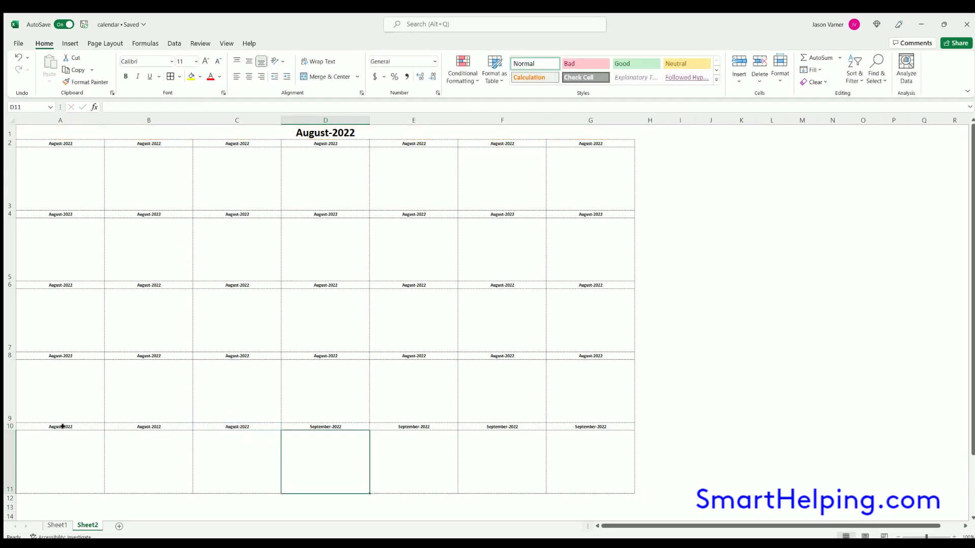
Wrap the title reference in A10 with MONTH, so the formula reads =IF(MONTH(G8+1)>MONTH($A1),"",G8+1).
{"action": "left_click", "coordinate": [63, 426]}
{"action": "left_click", "coordinate": [161, 105]}
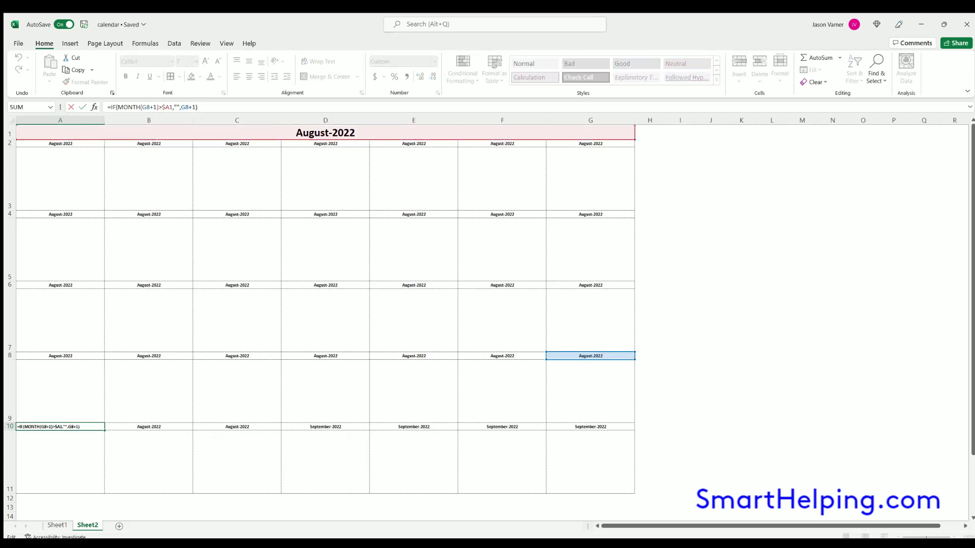
{"action": "type", "text": "mont"}
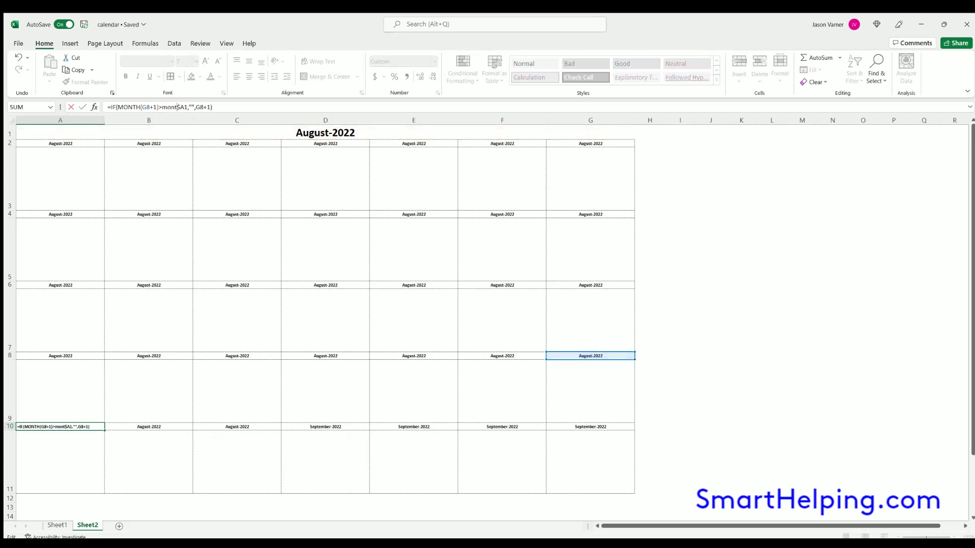
{"action": "type", "text": "h("}
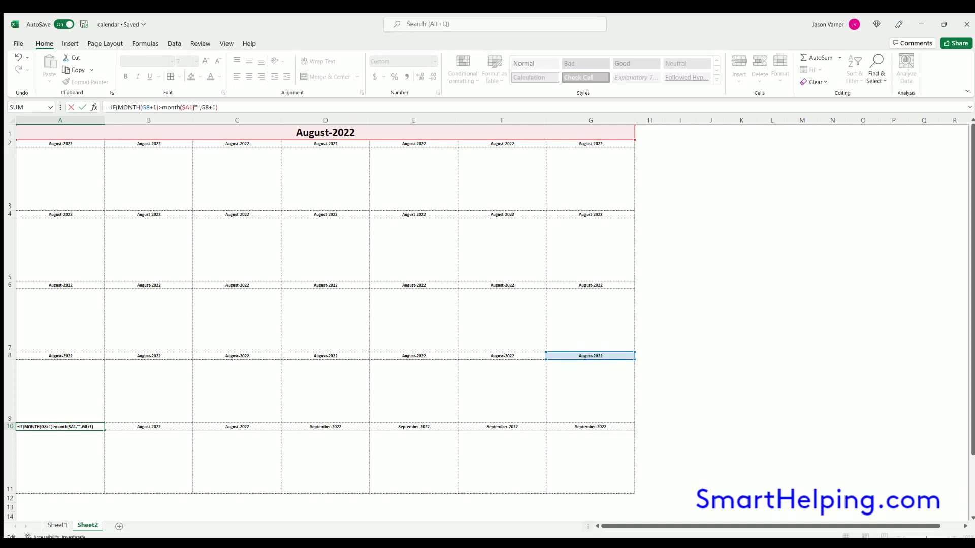
{"action": "type", "text": ")"}
{"action": "key", "text": "Return"}
Change B10 to =IF(MONTH(A10+1)>MONTH($A1),"",A10+1) and fill it across the last week's date row to G10.
{"action": "key", "text": "Right"}
{"action": "key", "text": "Up"}
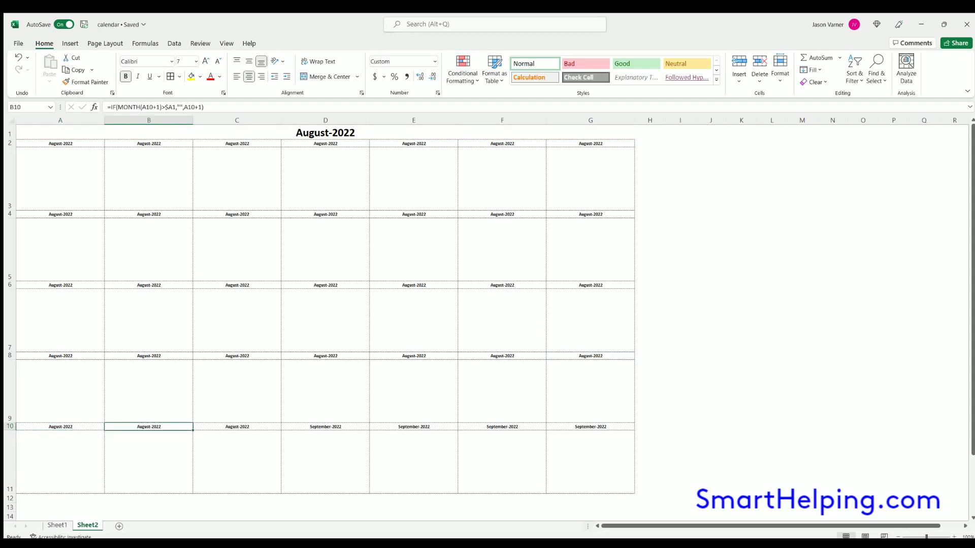
{"action": "left_click", "coordinate": [162, 107]}
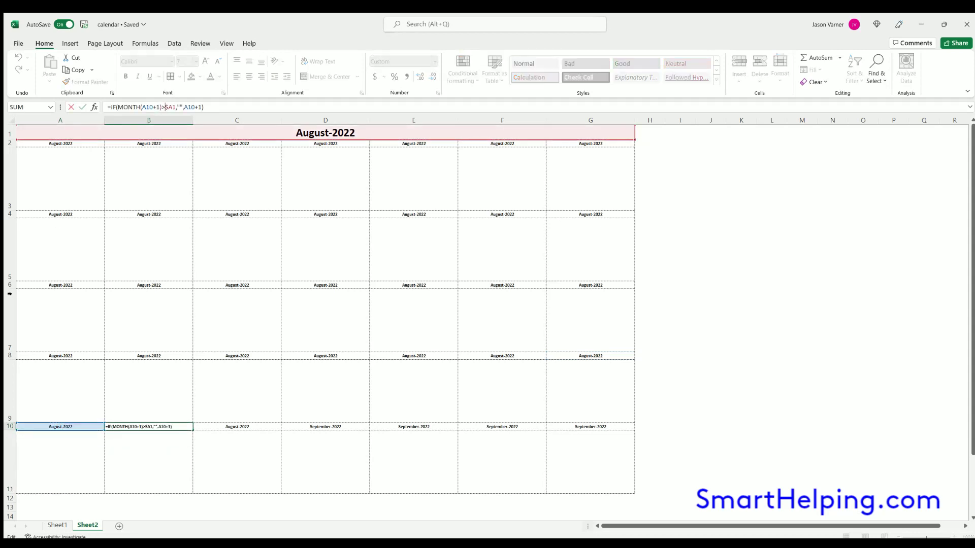
{"action": "type", "text": "month($A1"}
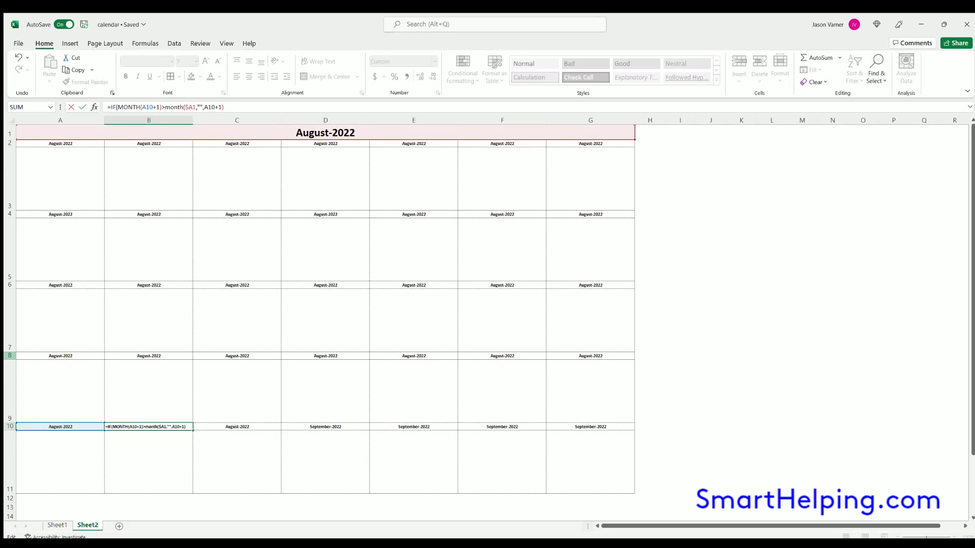
{"action": "type", "text": ")"}
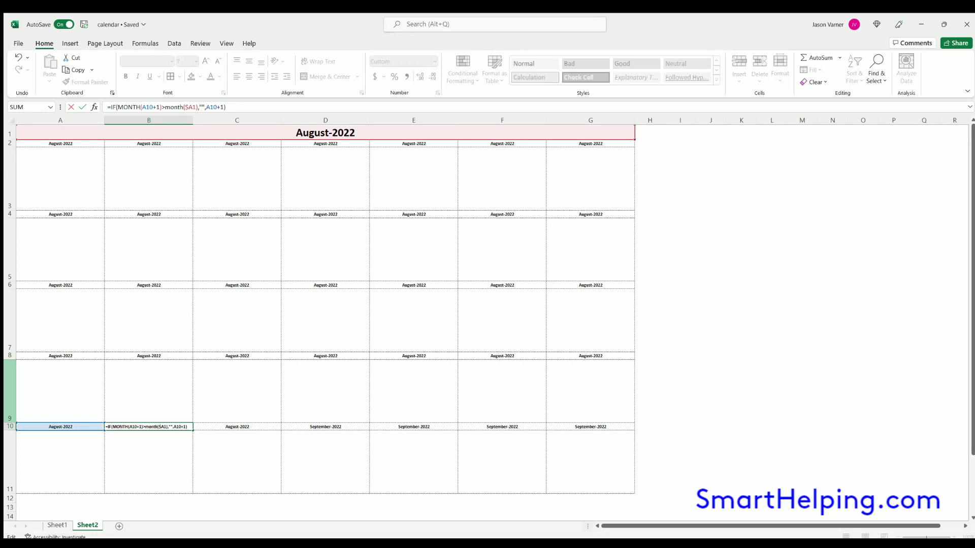
{"action": "key", "text": "Return"}
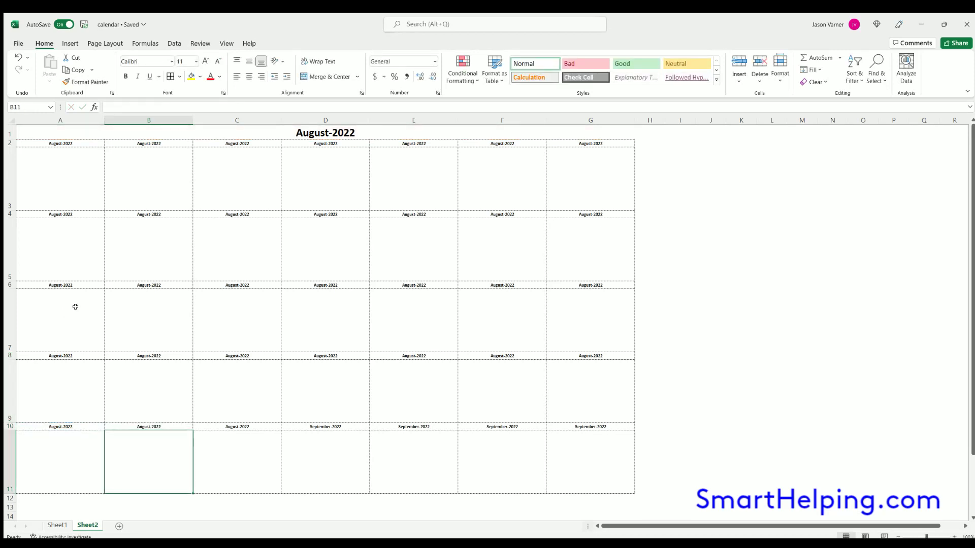
{"action": "left_click", "coordinate": [158, 426]}
{"action": "left_click_drag", "start_coordinate": [193, 430], "coordinate": [591, 430]}
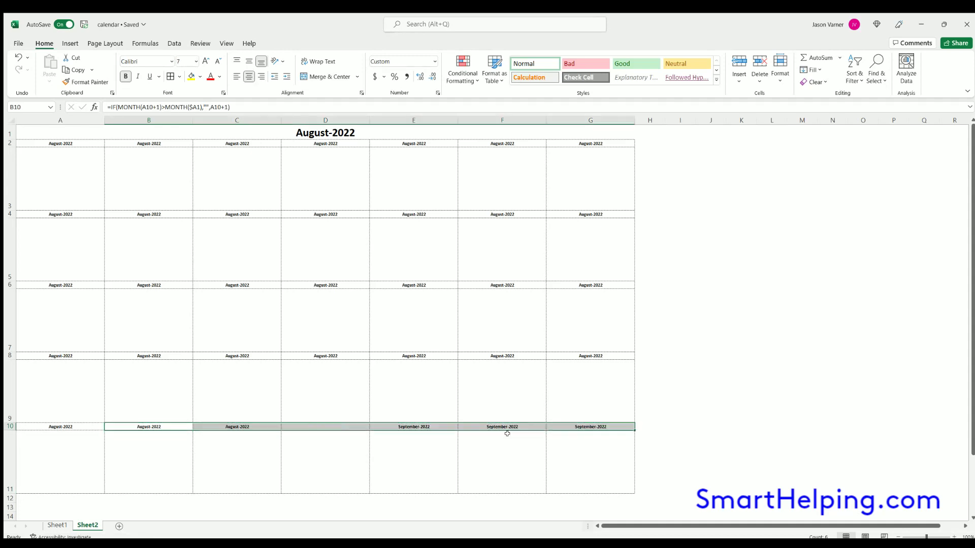
Nest the B10 formula in a blank check on A10, giving =IF(A10="","",IF(MONTH(A10+1)>MONTH($A1),"",A10+1)).
{"action": "left_click", "coordinate": [156, 426]}
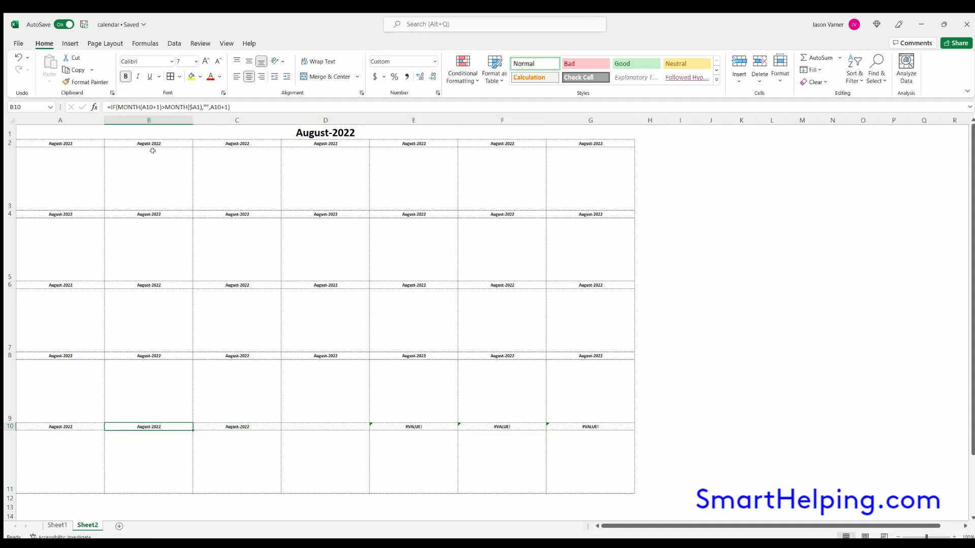
{"action": "left_click", "coordinate": [107, 107]}
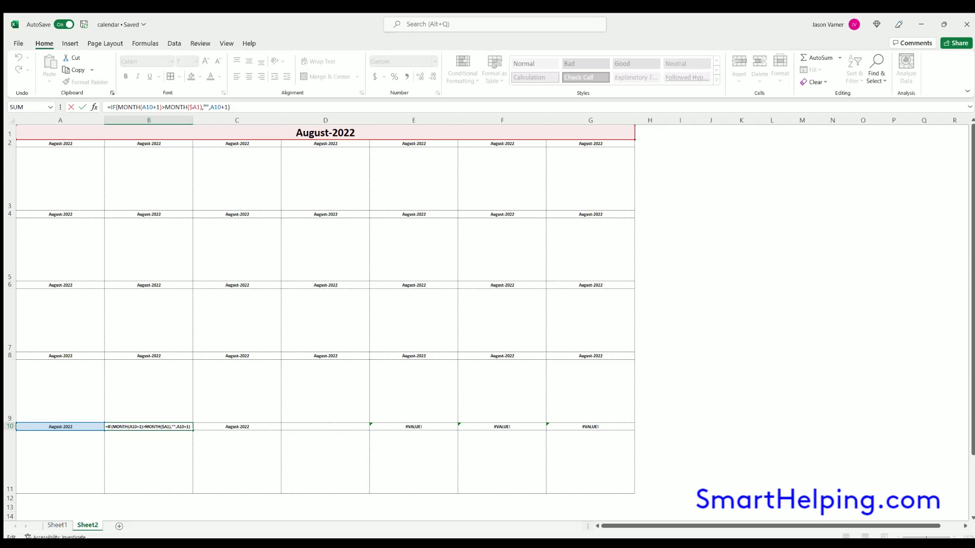
{"action": "type", "text": "if("}
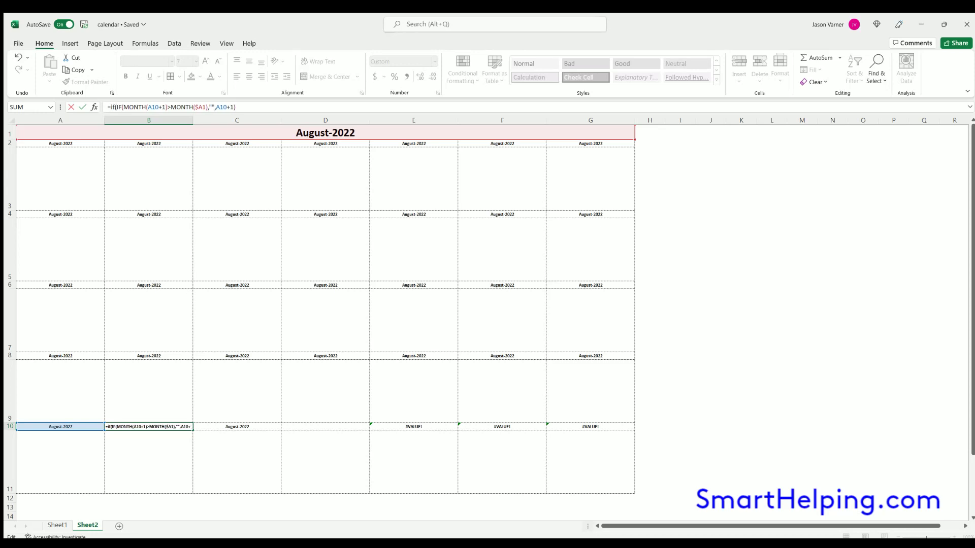
{"action": "type", "text": "a10="}
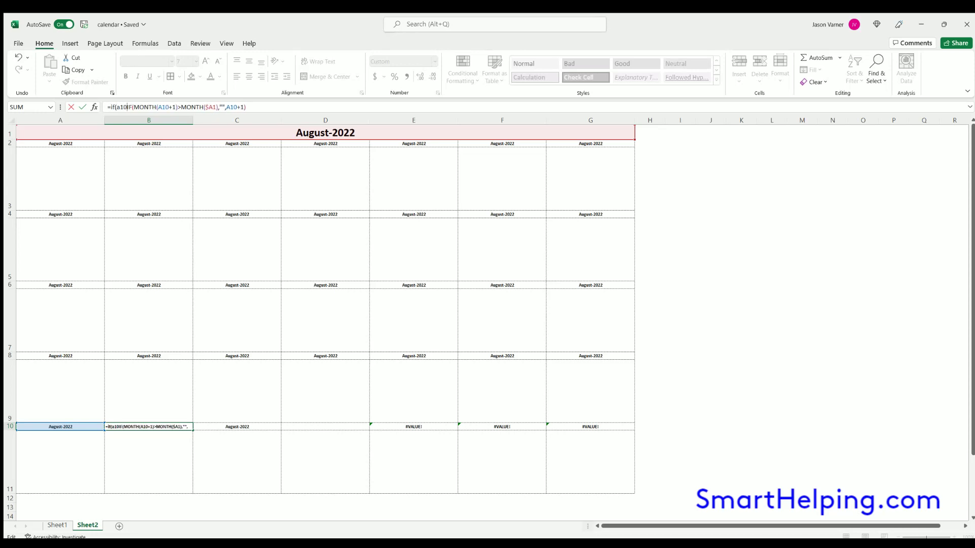
{"action": "type", "text": "\"\""}
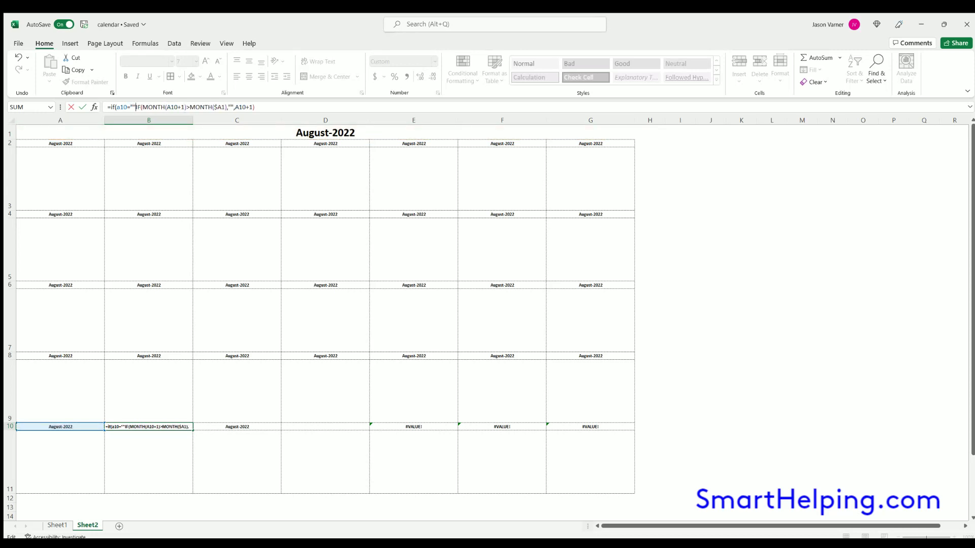
{"action": "type", "text": ",\"\","}
{"action": "key", "text": "Return"}
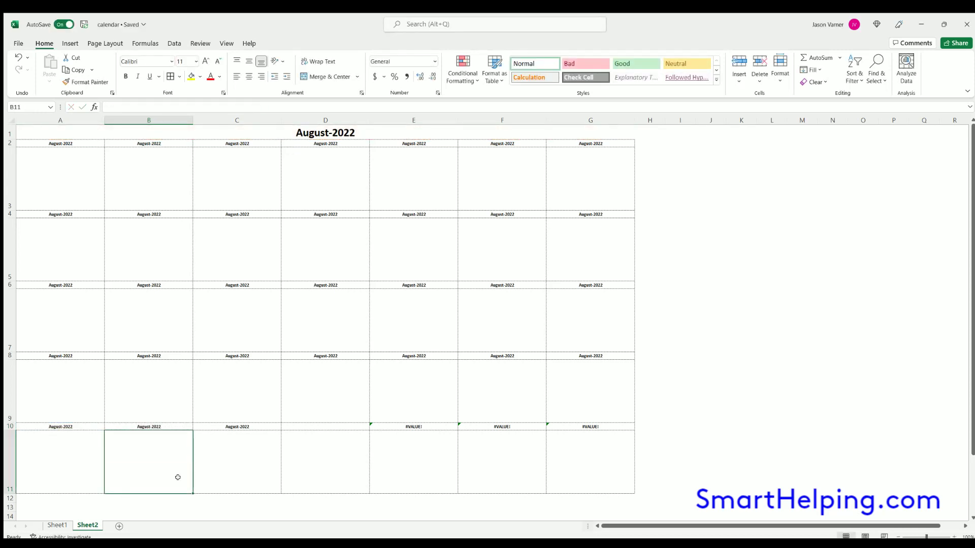
Fill the revised B10 formula with the blank check across to G10.
{"action": "left_click", "coordinate": [174, 425]}
{"action": "left_click_drag", "start_coordinate": [192, 429], "coordinate": [595, 435]}
{"action": "left_click", "coordinate": [716, 397]}
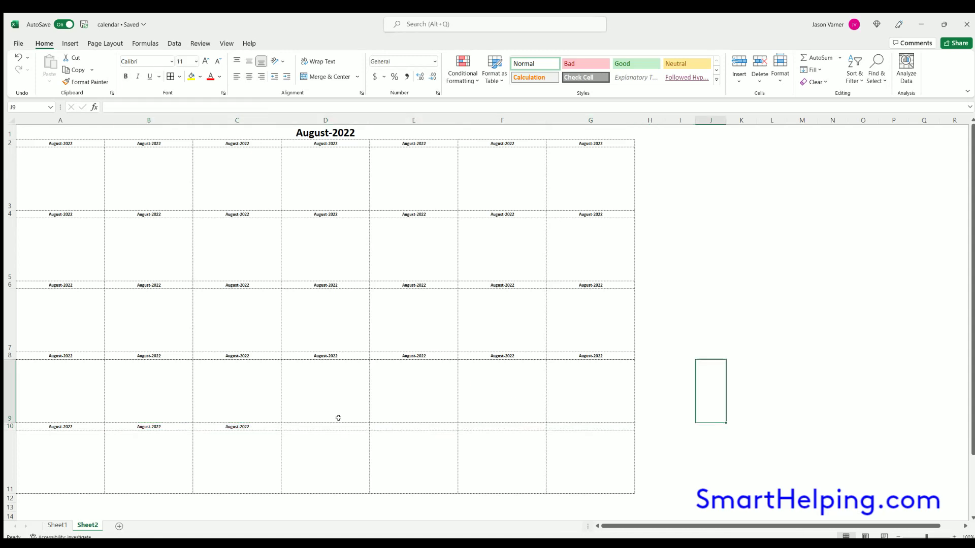
Check the formatting of note cell A3 on Sheet1 as a reference for the note cells on Sheet2.
{"action": "left_click", "coordinate": [50, 173]}
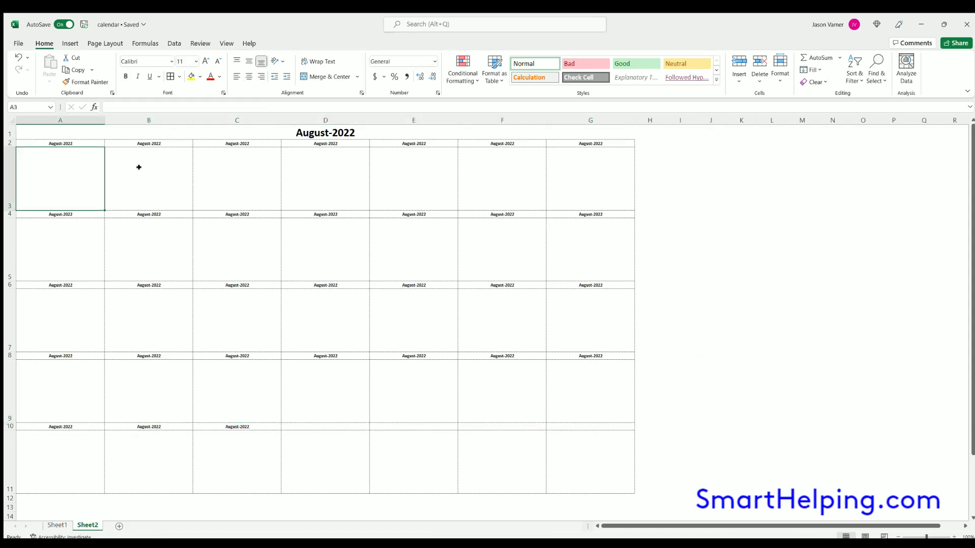
{"action": "key", "text": "Right"}
{"action": "key", "text": "Right"}
{"action": "left_click", "coordinate": [58, 525]}
{"action": "left_click", "coordinate": [62, 175]}
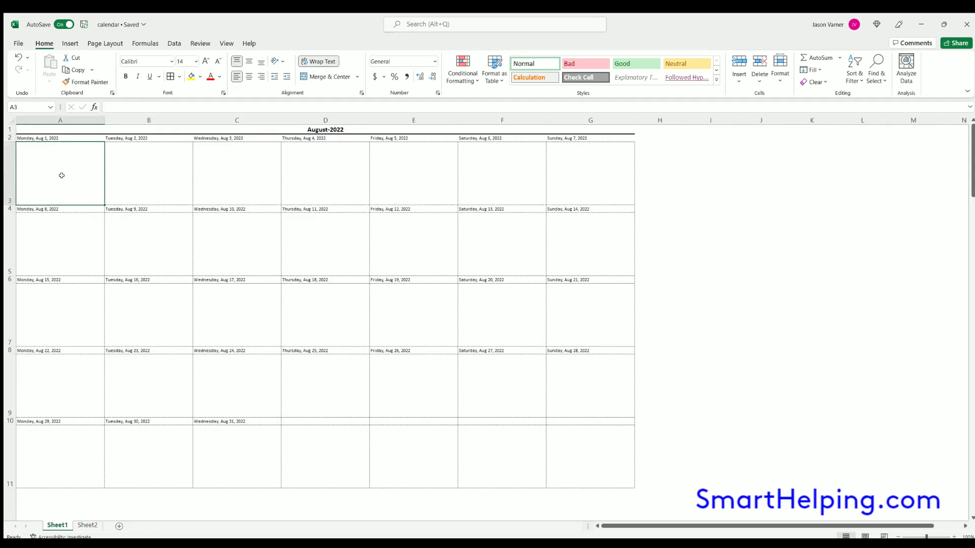
{"action": "left_click", "coordinate": [87, 525]}
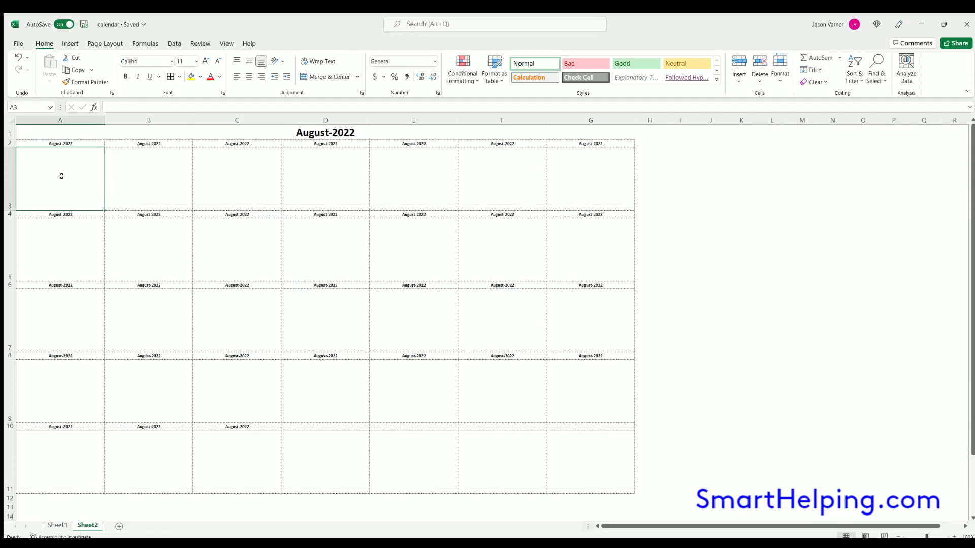
Set the font size to 14 for the note cells in columns A to G of rows 3, 5, 7, 9 and 11.
{"action": "left_click_drag", "start_coordinate": [61, 174], "coordinate": [578, 178]}
{"action": "left_click_drag", "start_coordinate": [572, 229], "coordinate": [71, 252]}
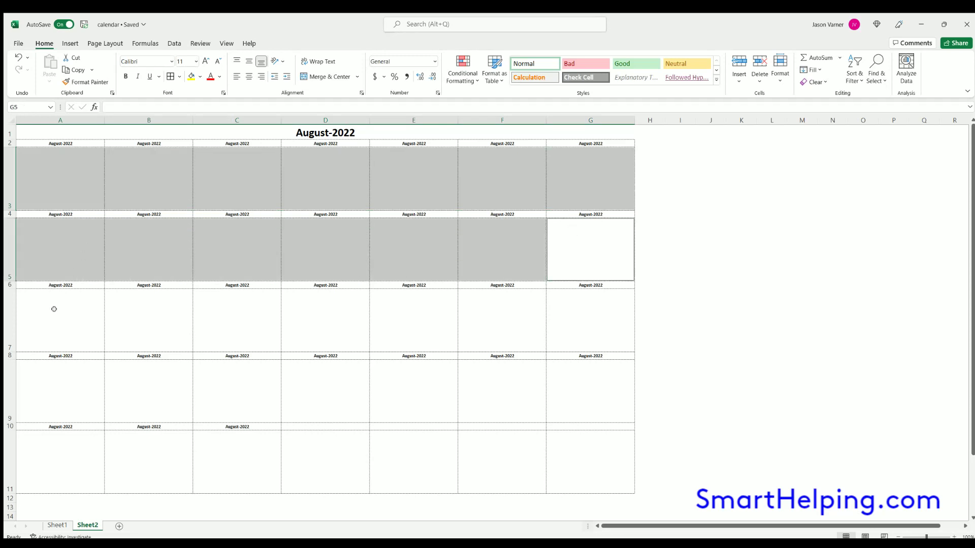
{"action": "left_click_drag", "start_coordinate": [54, 309], "coordinate": [584, 321]}
{"action": "left_click_drag", "start_coordinate": [570, 366], "coordinate": [60, 388]}
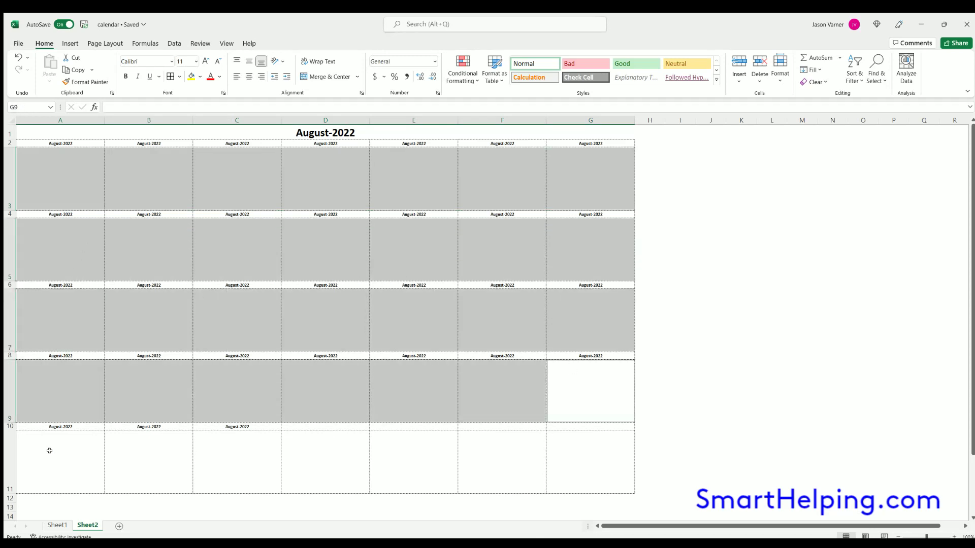
{"action": "left_click_drag", "start_coordinate": [47, 450], "coordinate": [547, 449]}
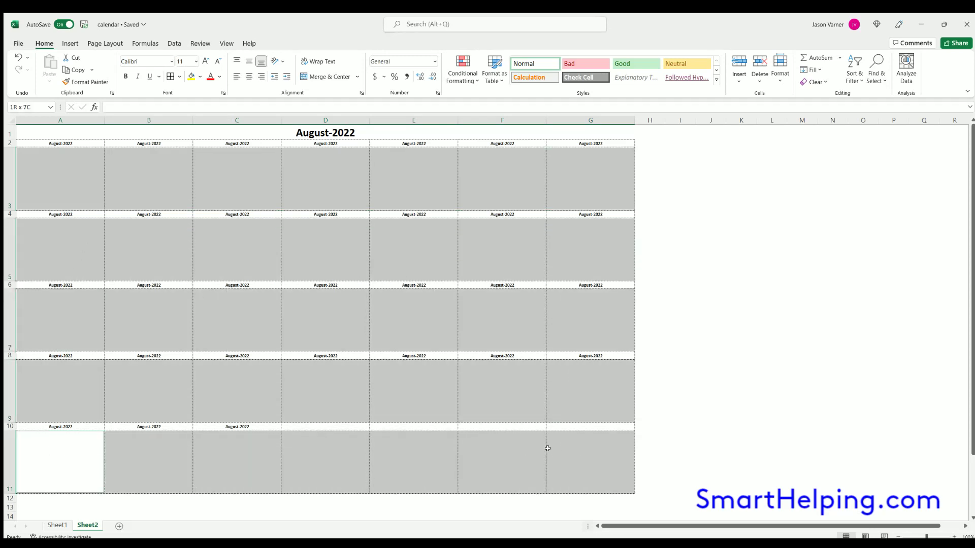
{"action": "left_click", "coordinate": [188, 61]}
{"action": "type", "text": "14"}
{"action": "key", "text": "Return"}
{"action": "left_click", "coordinate": [51, 167]}
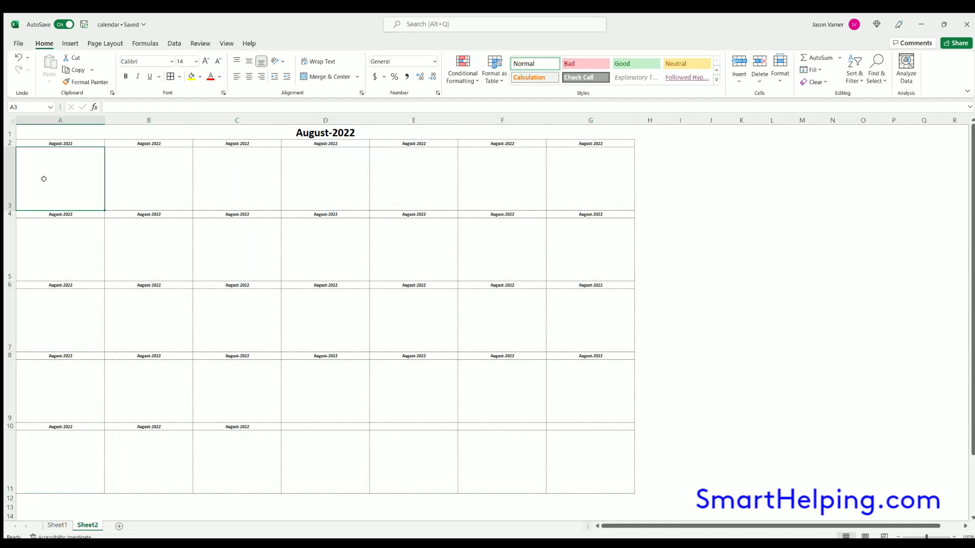
Top-align the note cells in columns A to G of rows 3, 5, 7, 9 and 11.
{"action": "double_click", "coordinate": [44, 160]}
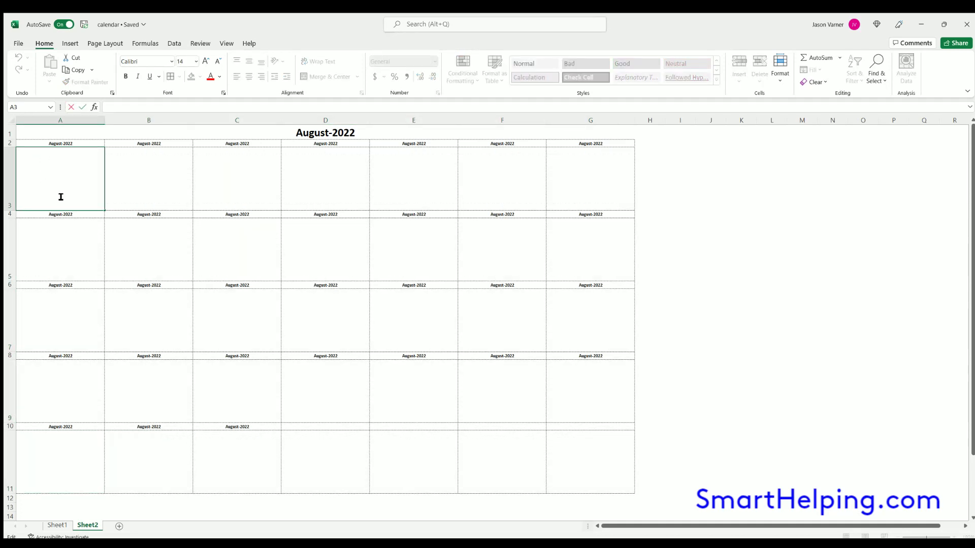
{"action": "left_click", "coordinate": [61, 250]}
{"action": "left_click_drag", "start_coordinate": [44, 168], "coordinate": [569, 196]}
{"action": "left_click_drag", "start_coordinate": [564, 231], "coordinate": [77, 264], "text": "ctrl"}
{"action": "left_click_drag", "start_coordinate": [75, 305], "coordinate": [569, 305], "text": "ctrl"}
{"action": "left_click_drag", "start_coordinate": [564, 386], "coordinate": [71, 385], "text": "ctrl"}
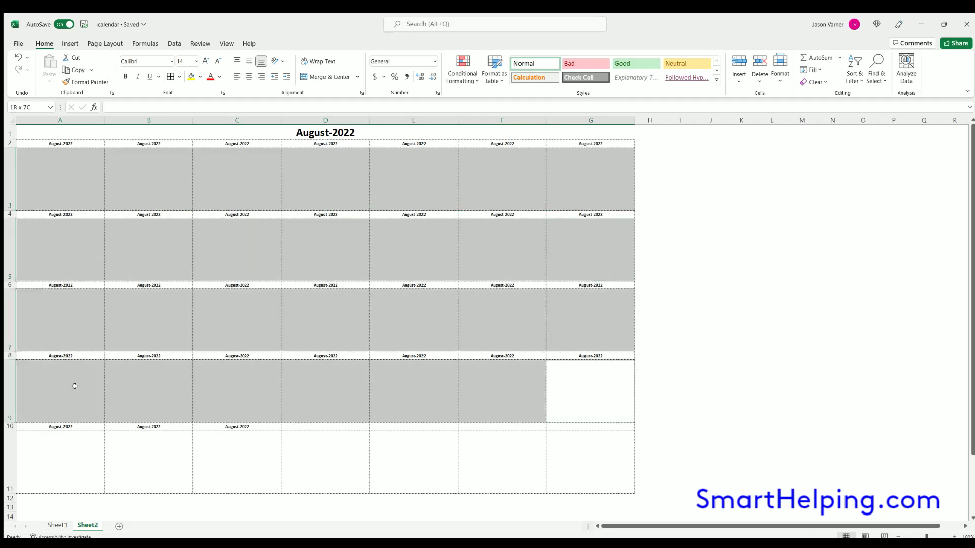
{"action": "left_click", "coordinate": [60, 459], "text": "ctrl"}
{"action": "left_click_drag", "start_coordinate": [271, 448], "coordinate": [579, 450], "text": "ctrl"}
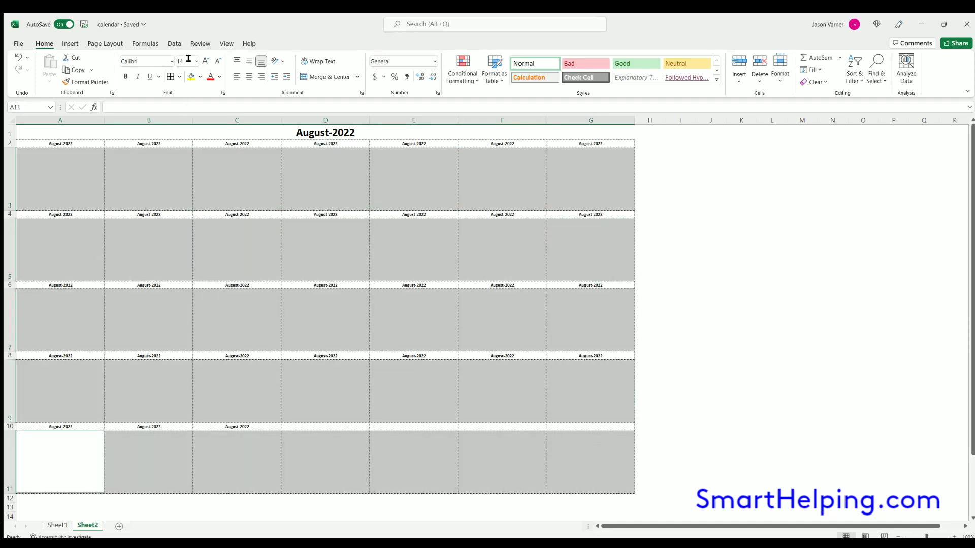
{"action": "left_click", "coordinate": [235, 62]}
Enter the sample note "this is a test" in A3.
{"action": "left_click", "coordinate": [40, 165]}
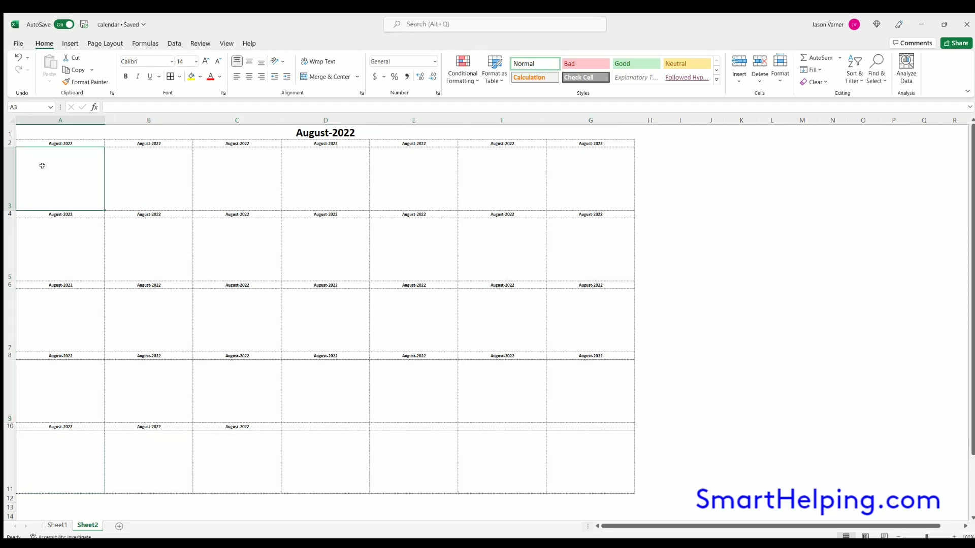
{"action": "type", "text": "this i"}
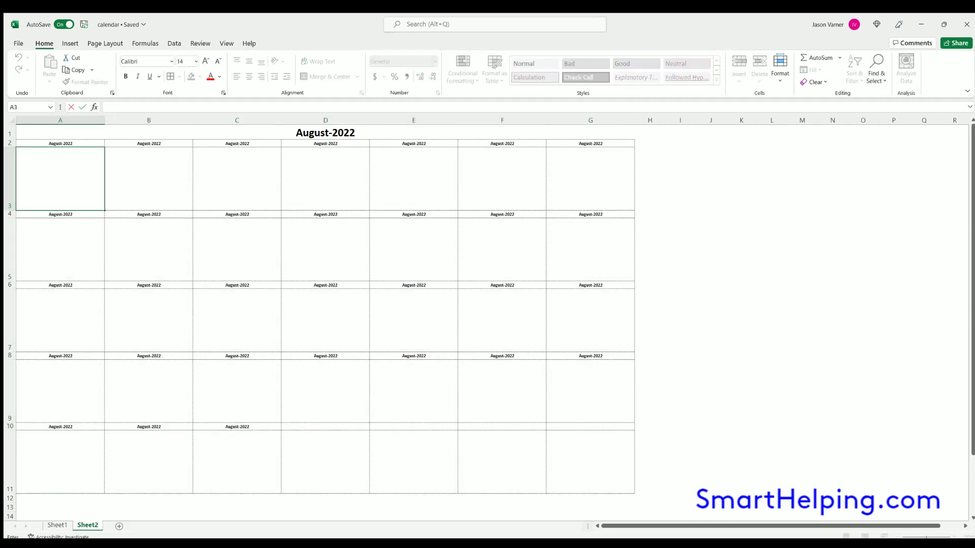
{"action": "type", "text": "s a test"}
{"action": "key", "text": "Return"}
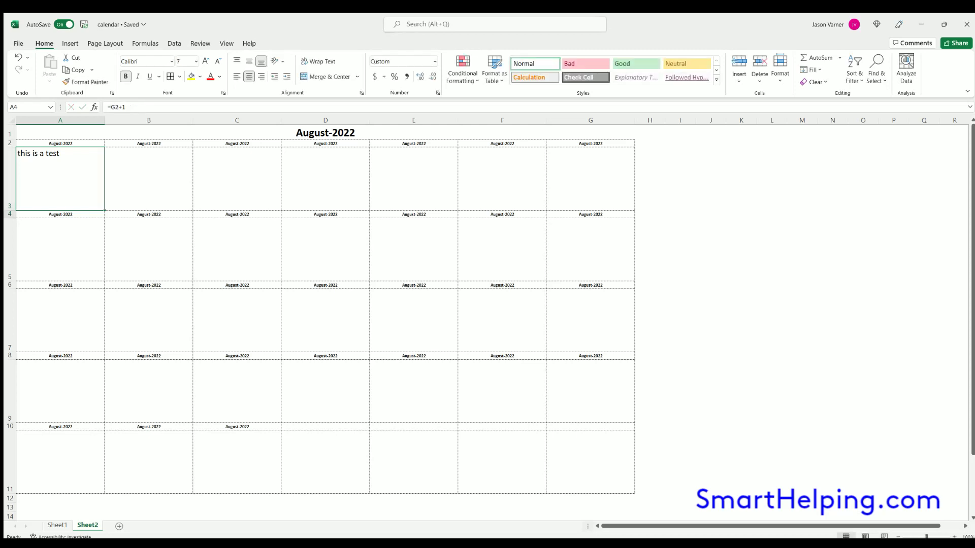
Turn on text wrapping for the note cells in columns A to G of rows 3, 5, 7, 9 and 11.
{"action": "left_click", "coordinate": [63, 168]}
{"action": "left_click_drag", "start_coordinate": [320, 182], "coordinate": [564, 200]}
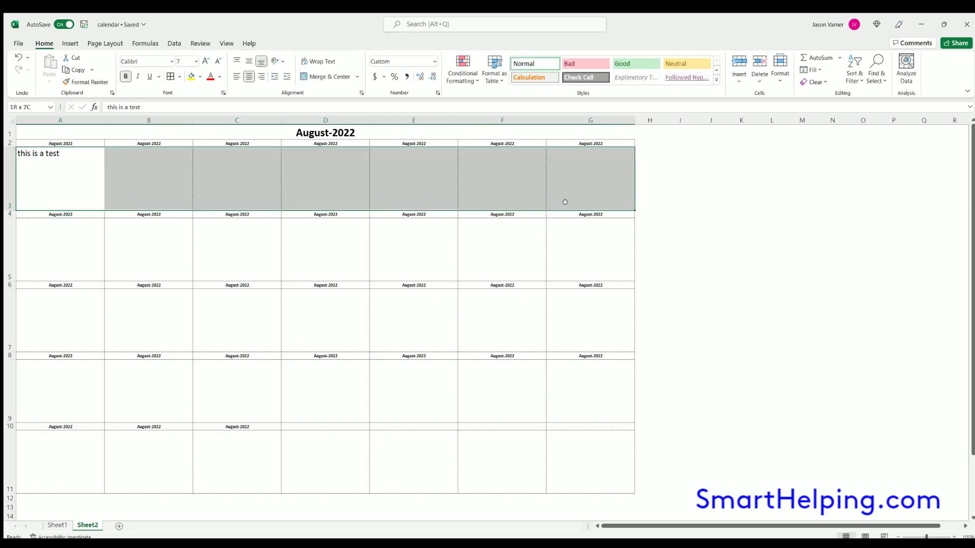
{"action": "left_click_drag", "start_coordinate": [584, 246], "coordinate": [84, 260]}
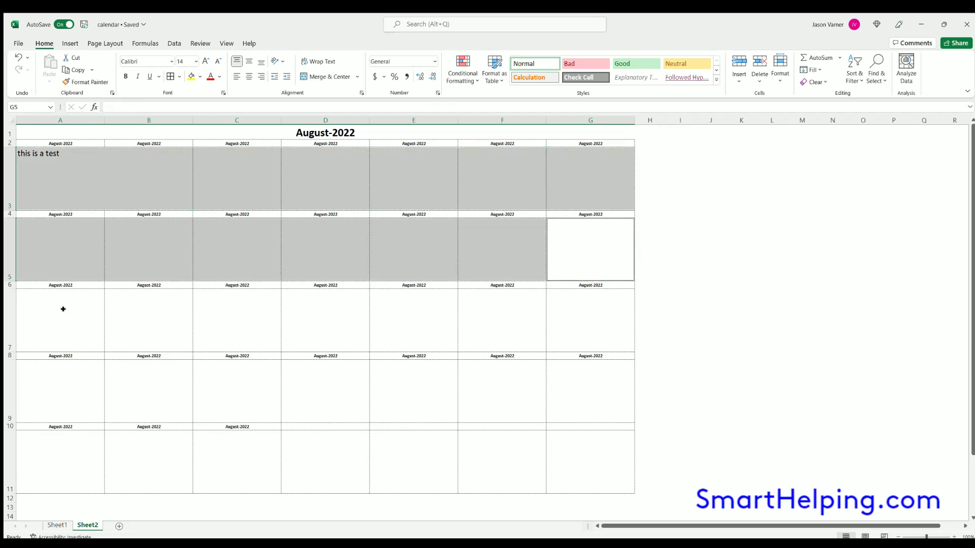
{"action": "left_click_drag", "start_coordinate": [63, 306], "coordinate": [564, 298]}
{"action": "left_click_drag", "start_coordinate": [571, 370], "coordinate": [60, 401]}
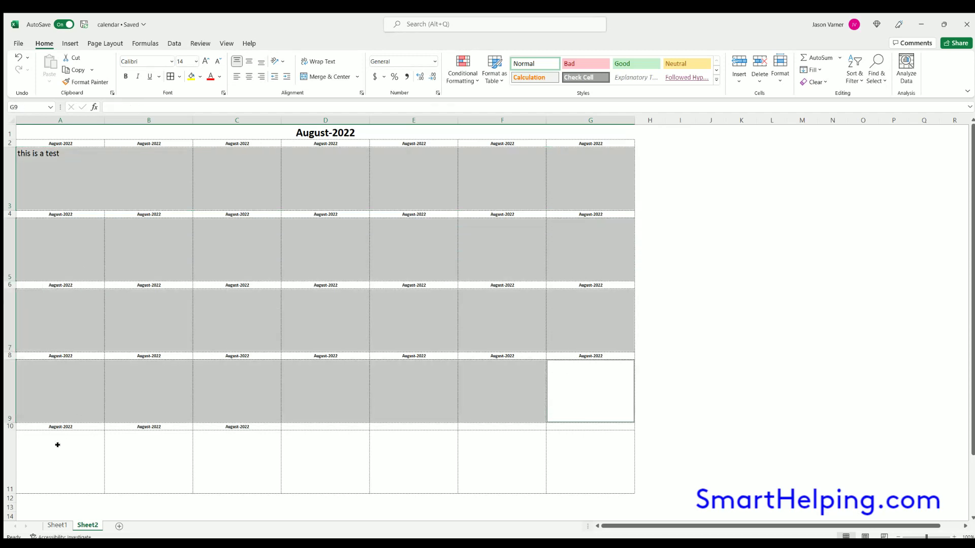
{"action": "left_click_drag", "start_coordinate": [53, 444], "coordinate": [589, 447]}
{"action": "left_click", "coordinate": [311, 61]}
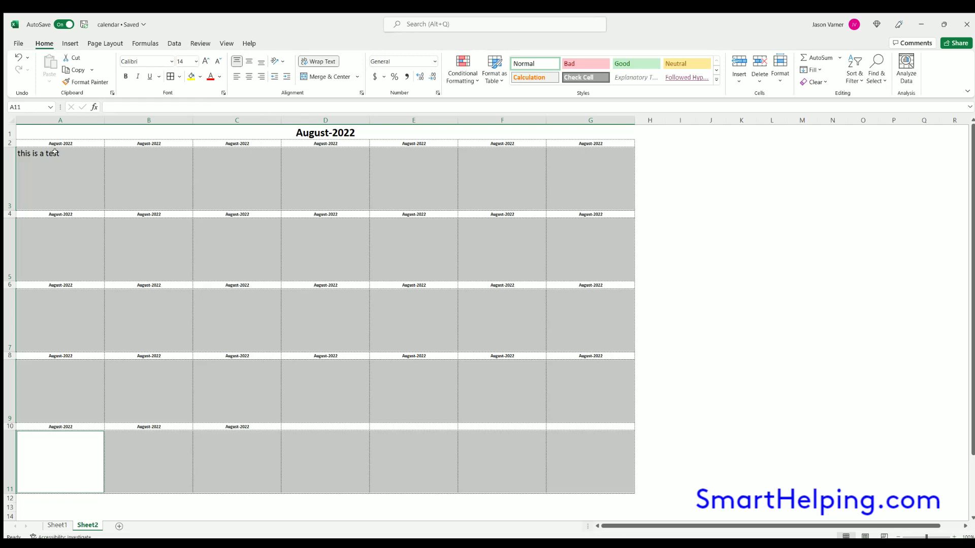
Add the lines "test 2" and "test 3 test test test et" below the existing note text in A3.
{"action": "double_click", "coordinate": [60, 183]}
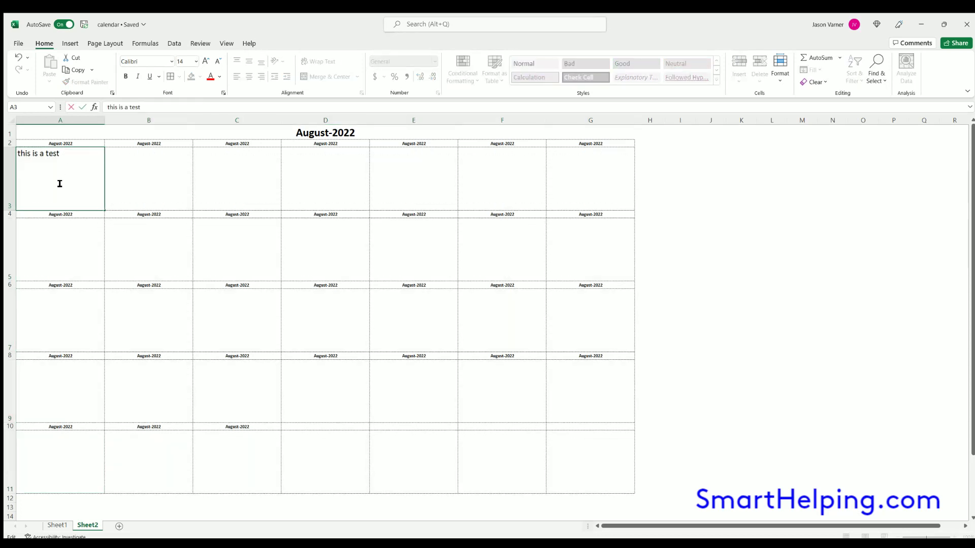
{"action": "type", "text": "aaaaaaaa"}
{"action": "key", "text": "BackSpace"}
{"action": "key", "text": "BackSpace"}
{"action": "key", "text": "BackSpace"}
{"action": "key", "text": "BackSpace"}
{"action": "key", "text": "BackSpace"}
{"action": "key", "text": "BackSpace"}
{"action": "key", "text": "BackSpace"}
{"action": "type", "text": "est 2"}
{"action": "type", "text": "est"}
{"action": "type", "text": " 3 tes"}
{"action": "type", "text": "t test test"}
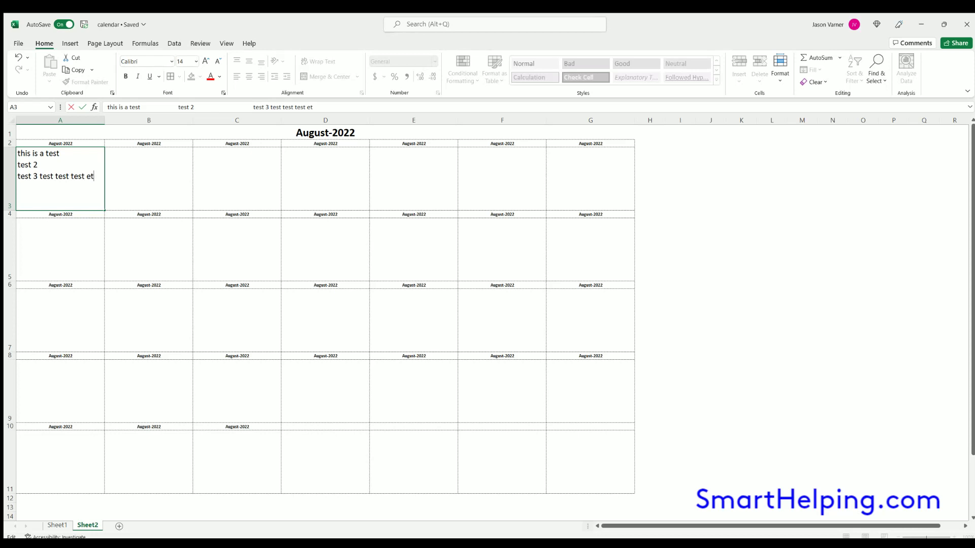
{"action": "key", "text": "Return"}
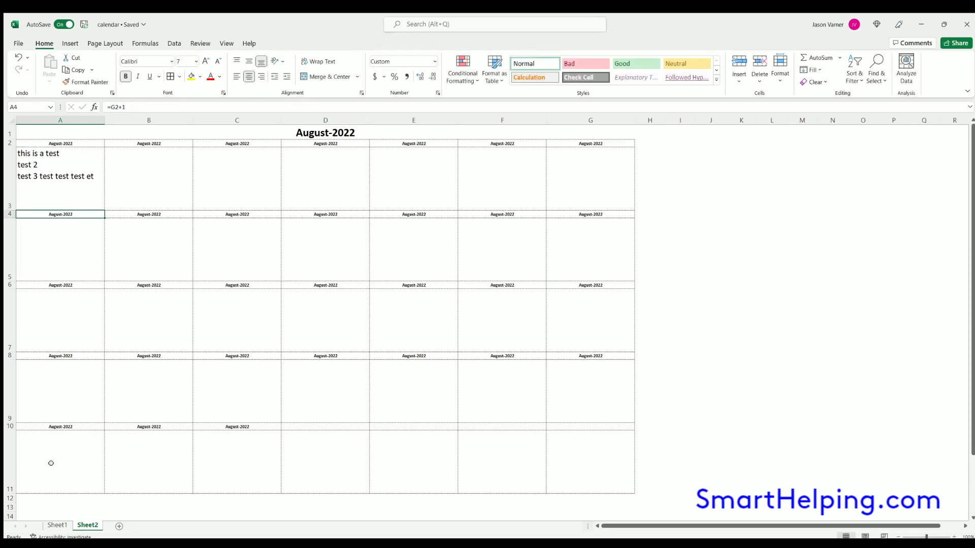
Examine the note cells in rows 3 and 5 for their font size, alignment and text wrapping.
{"action": "left_click", "coordinate": [70, 176]}
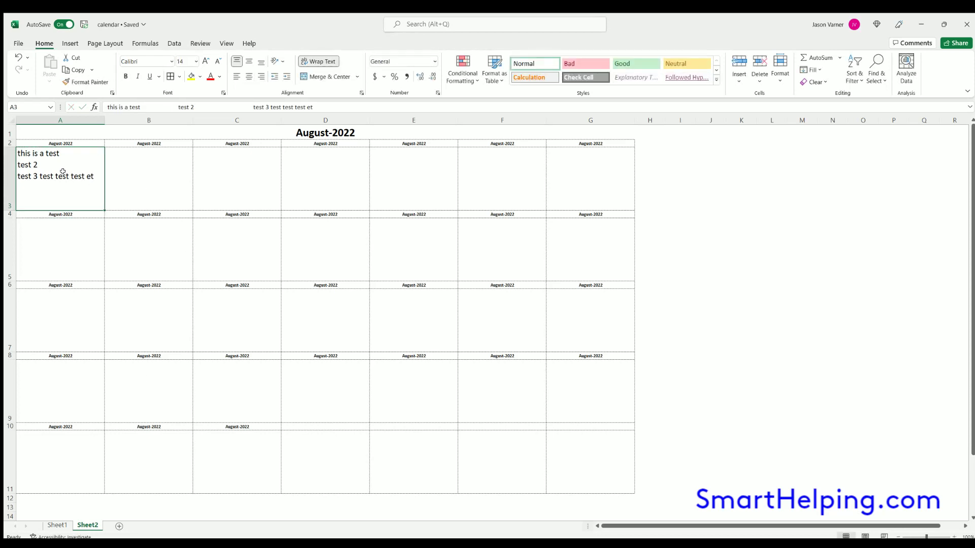
{"action": "left_click", "coordinate": [163, 169]}
{"action": "left_click", "coordinate": [238, 175]}
{"action": "left_click", "coordinate": [311, 178]}
{"action": "left_click", "coordinate": [410, 177]}
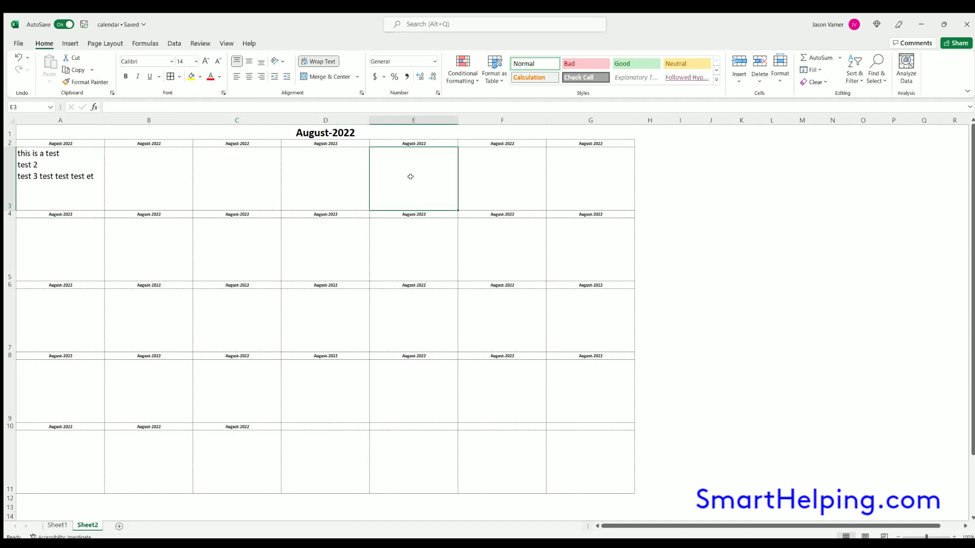
{"action": "left_click", "coordinate": [515, 161]}
{"action": "left_click", "coordinate": [568, 172]}
{"action": "left_click", "coordinate": [556, 239]}
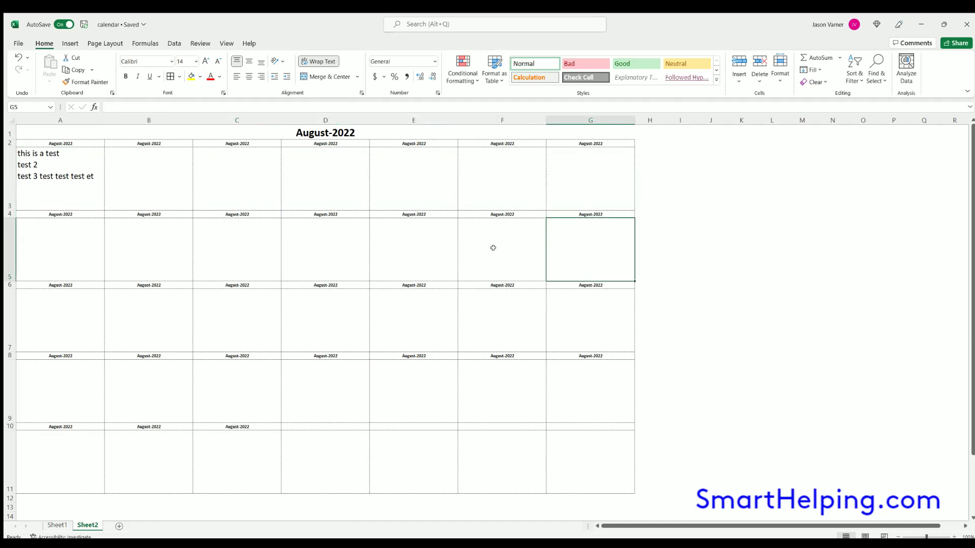
{"action": "left_click", "coordinate": [492, 246]}
{"action": "left_click", "coordinate": [37, 166]}
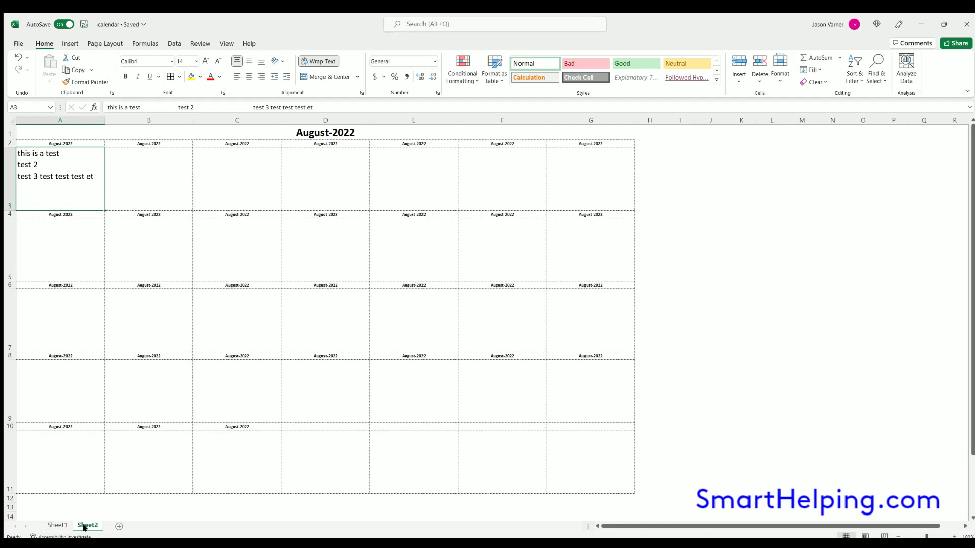
Test the calendar with the date 9/1/2022 in the month heading A1 and undo the entry.
{"action": "left_click", "coordinate": [308, 128]}
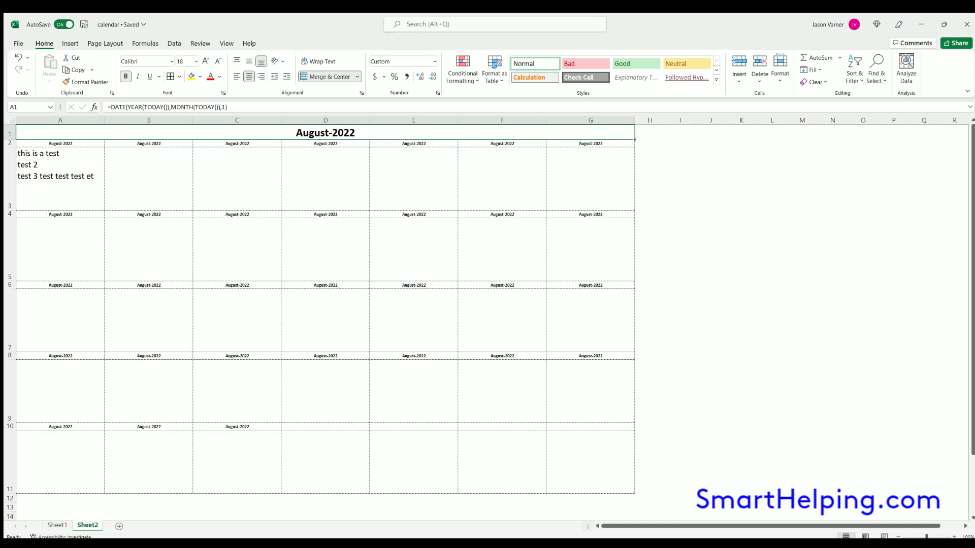
{"action": "type", "text": "9"}
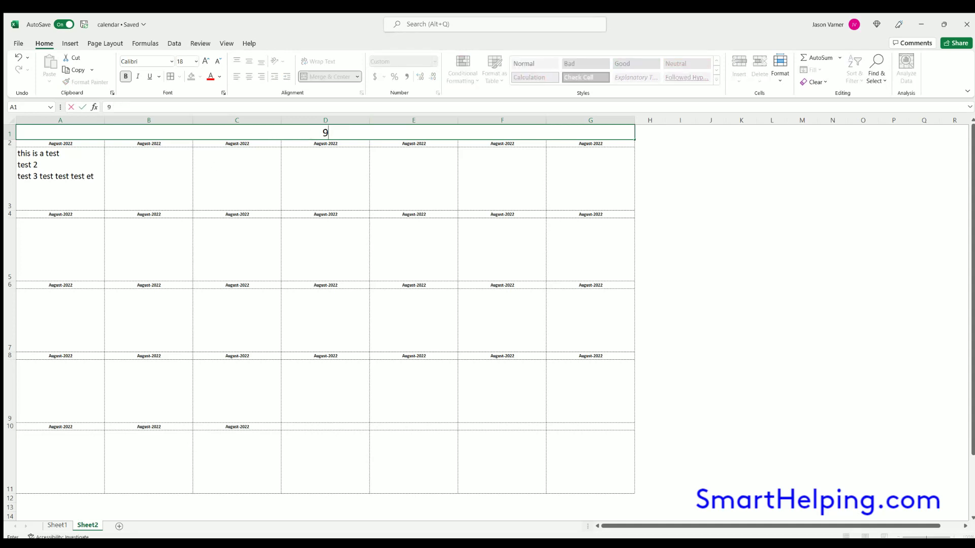
{"action": "type", "text": "/1/2022"}
{"action": "key", "text": "Return"}
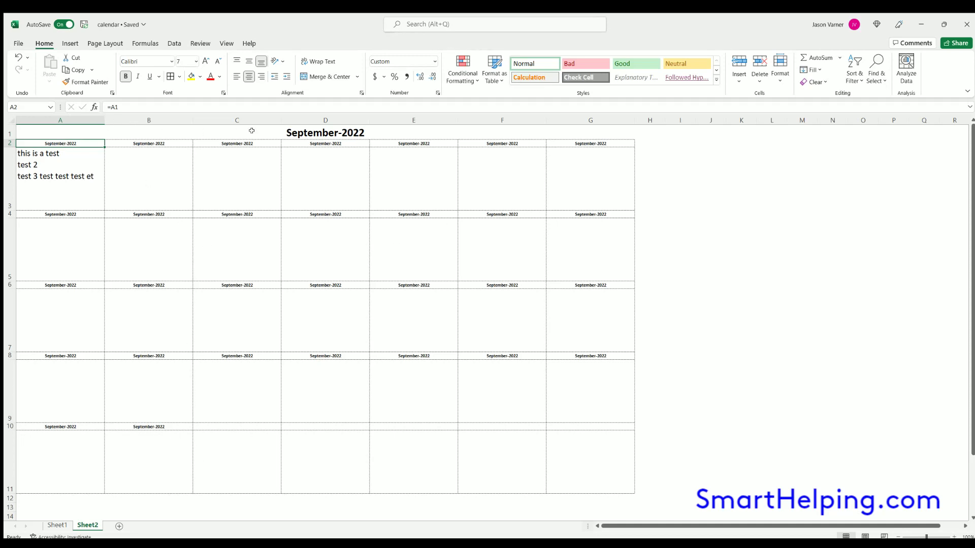
{"action": "left_click", "coordinate": [19, 58]}
{"action": "left_click", "coordinate": [116, 169]}
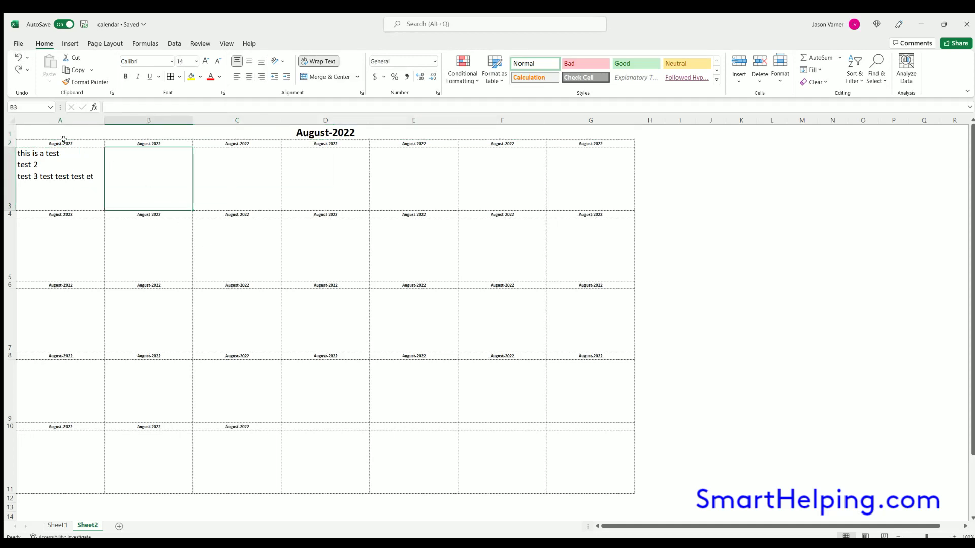
Format the dates in A to G of rows 2, 4, 6 and 8 and in A10:C10 to show weekday, abbreviated month, day and year.
{"action": "left_click_drag", "start_coordinate": [63, 143], "coordinate": [546, 146]}
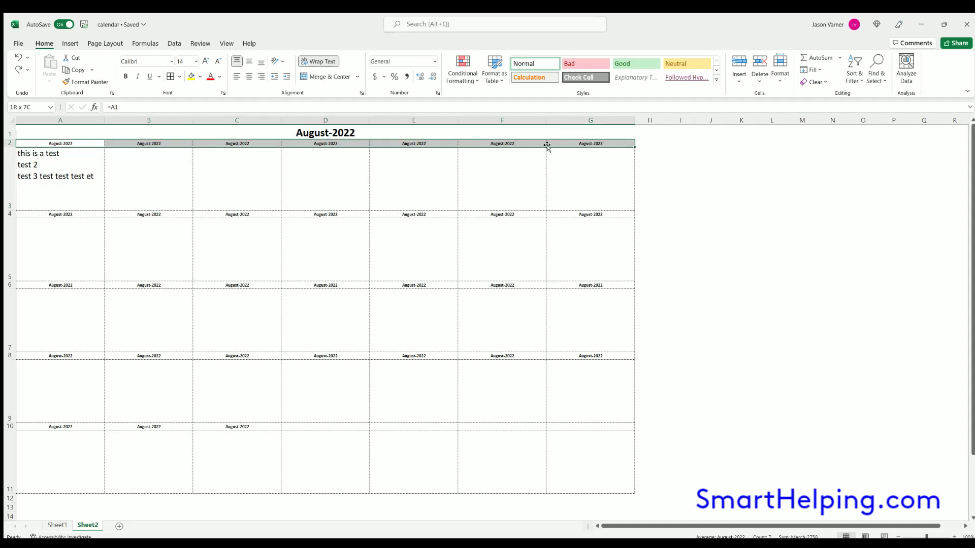
{"action": "left_click", "coordinate": [58, 214]}
{"action": "left_click_drag", "start_coordinate": [259, 217], "coordinate": [551, 215]}
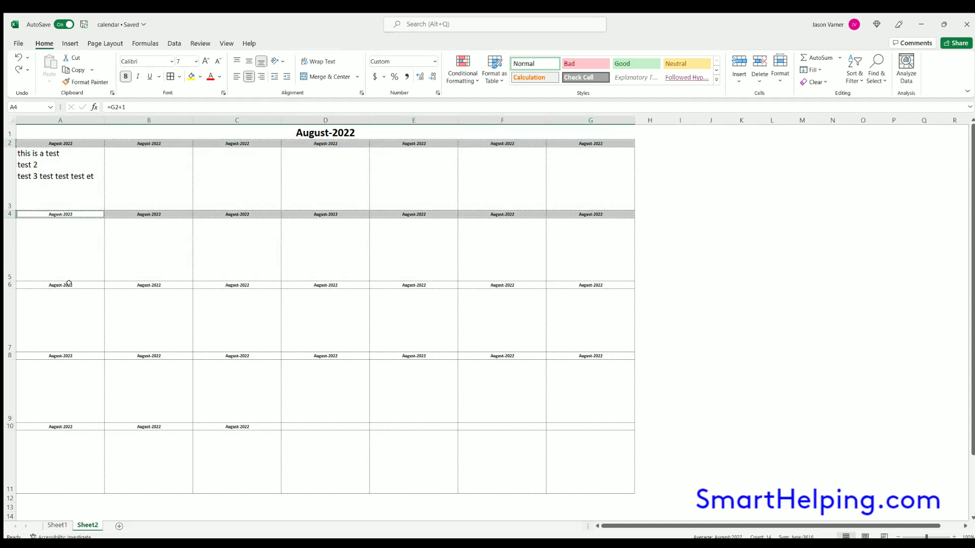
{"action": "left_click_drag", "start_coordinate": [68, 283], "coordinate": [561, 283]}
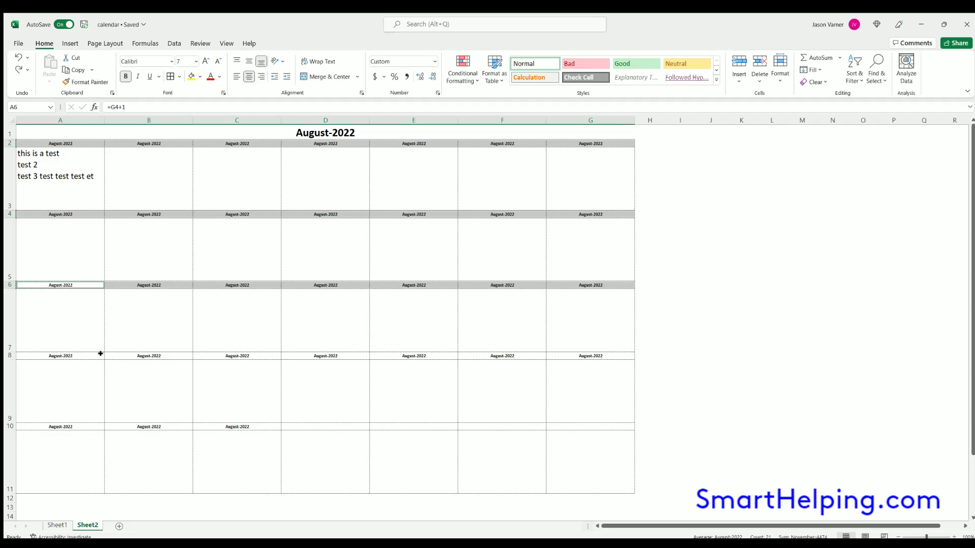
{"action": "left_click_drag", "start_coordinate": [101, 353], "coordinate": [581, 351]}
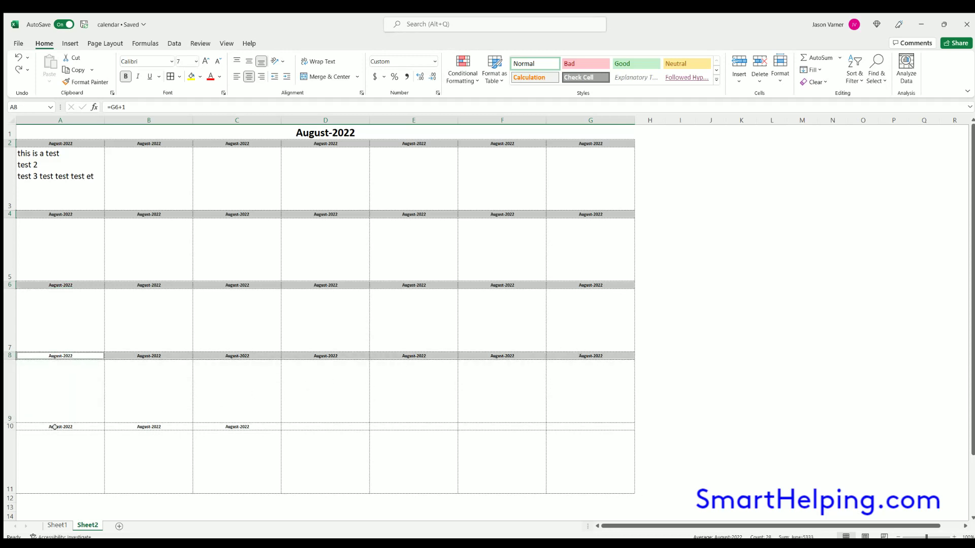
{"action": "left_click_drag", "start_coordinate": [55, 427], "coordinate": [70, 427]}
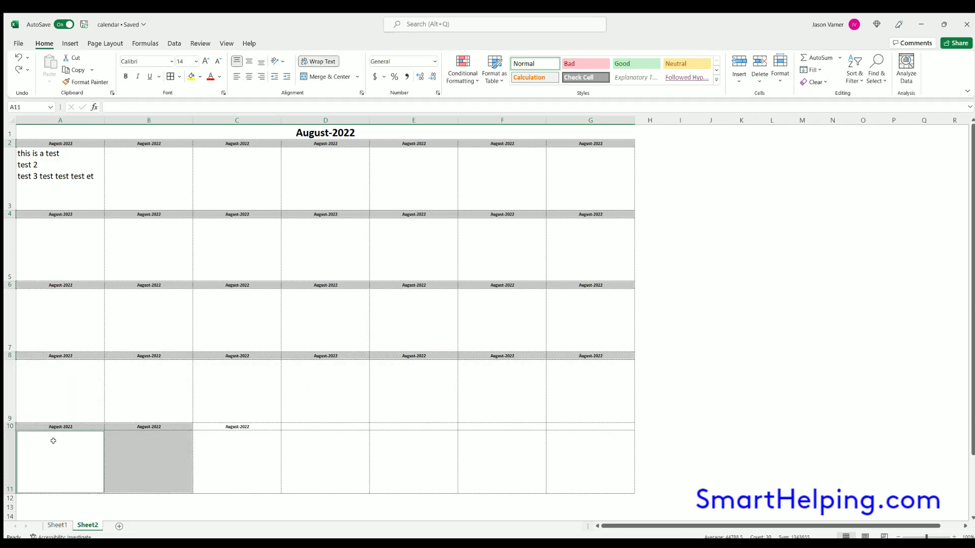
{"action": "left_click", "coordinate": [53, 440], "text": "ctrl"}
{"action": "left_click", "coordinate": [124, 443], "text": "ctrl"}
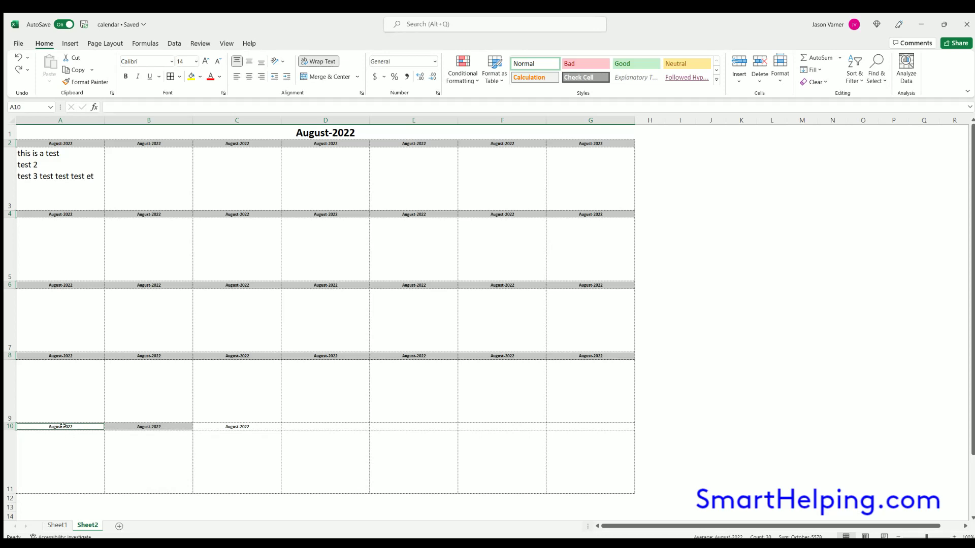
{"action": "left_click", "coordinate": [62, 426], "text": "ctrl"}
{"action": "left_click", "coordinate": [127, 426], "text": "ctrl"}
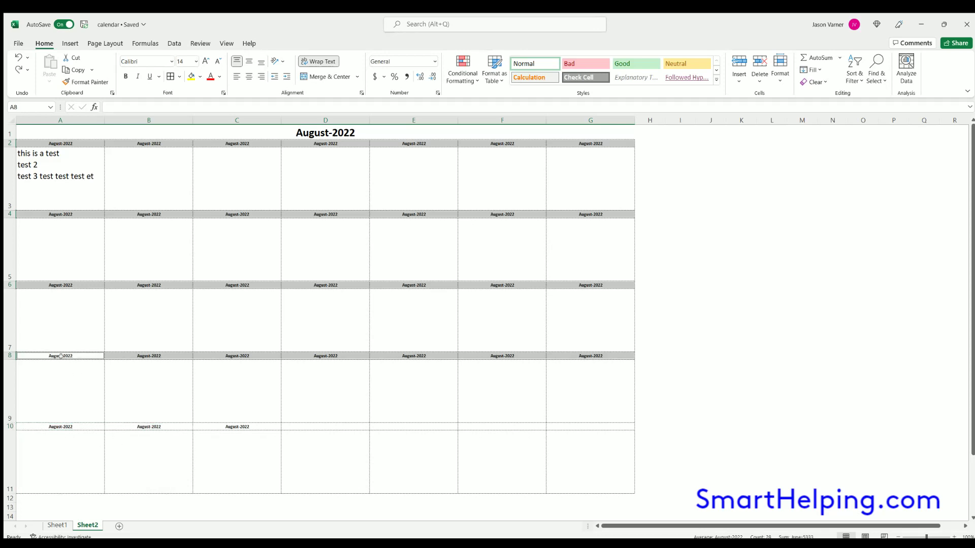
{"action": "left_click_drag", "start_coordinate": [61, 426], "coordinate": [228, 426]}
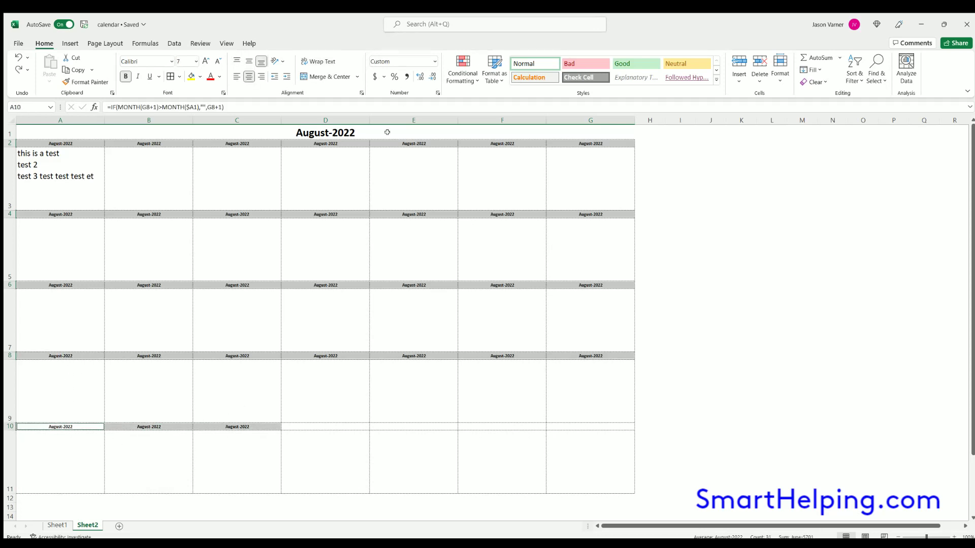
{"action": "left_click", "coordinate": [437, 93]}
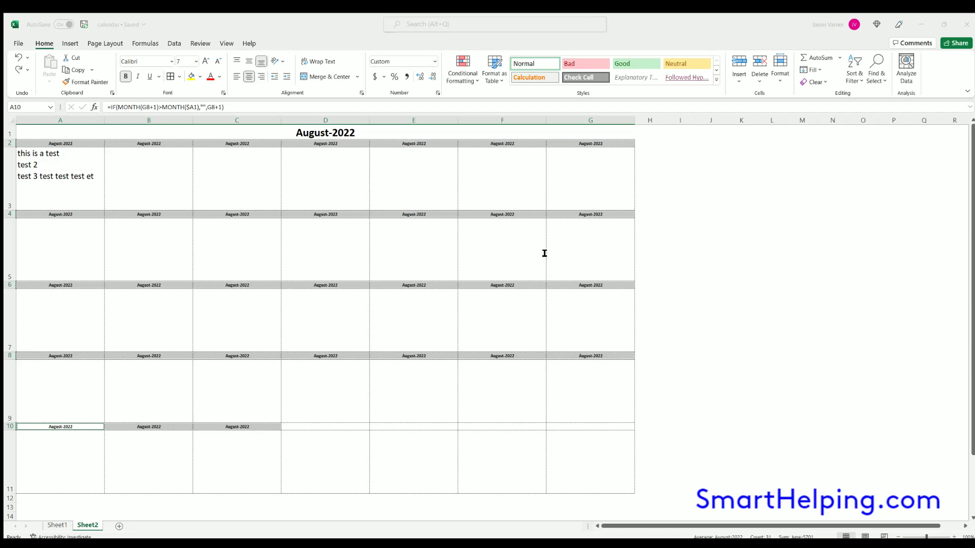
{"action": "left_click", "coordinate": [584, 401]}
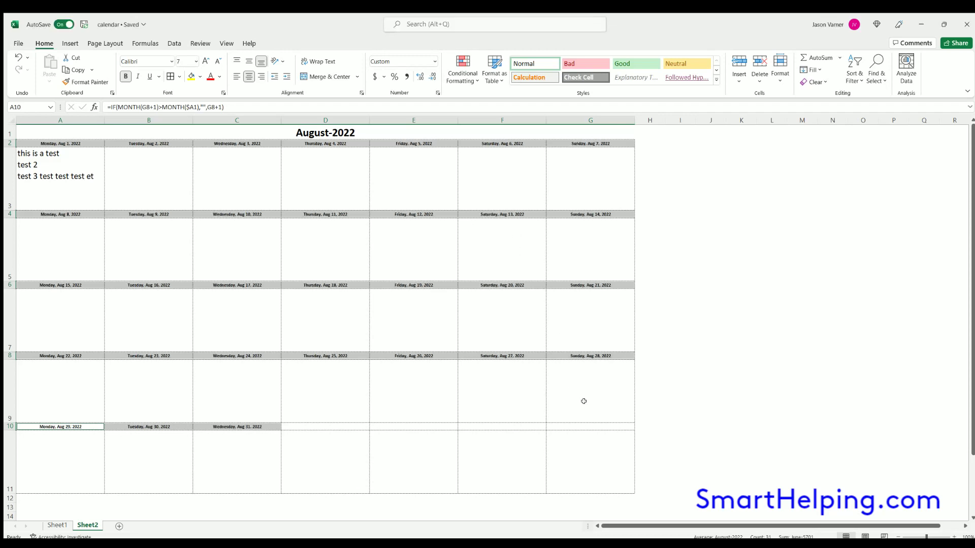
{"action": "left_click", "coordinate": [731, 301]}
Examine the formulas and weekday date display of the date cells A2 to G2.
{"action": "left_click", "coordinate": [81, 144]}
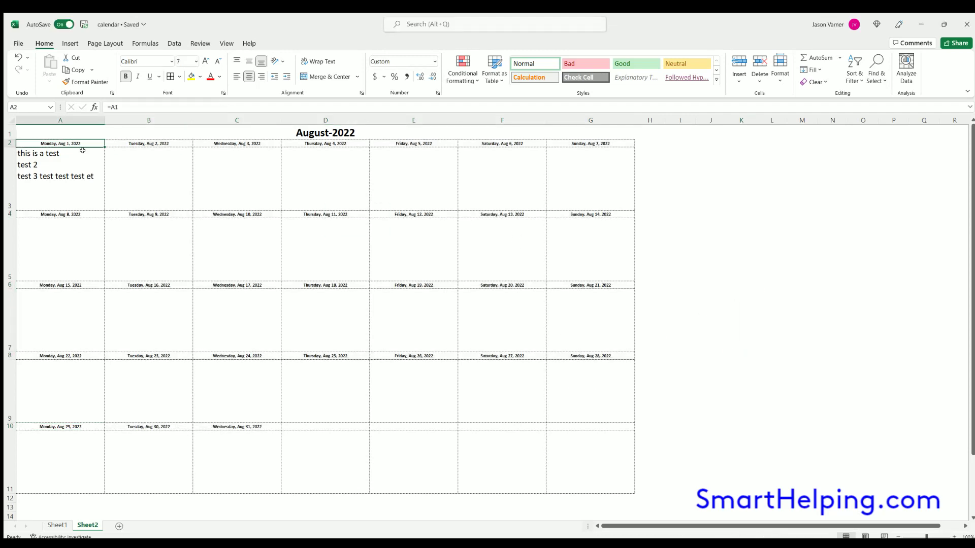
{"action": "left_click", "coordinate": [152, 144]}
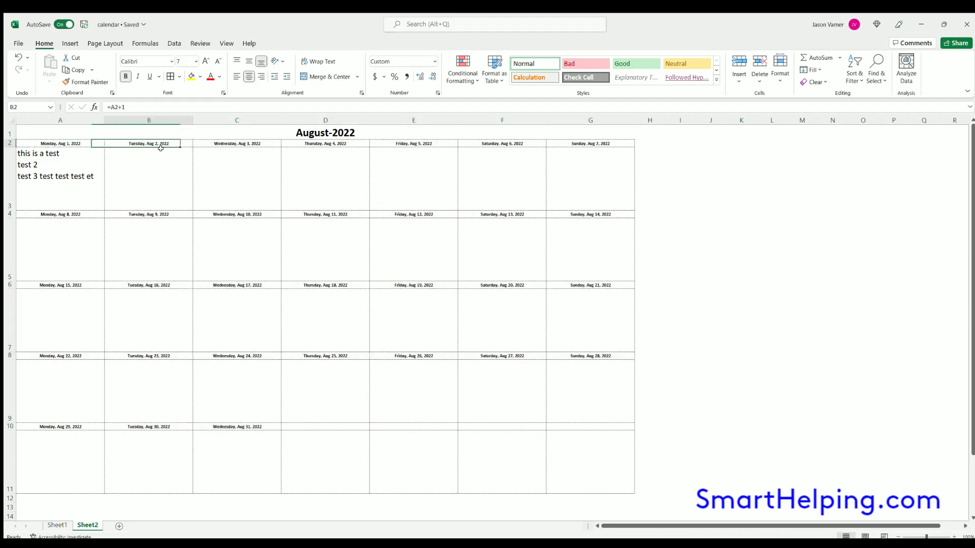
{"action": "left_click", "coordinate": [240, 143]}
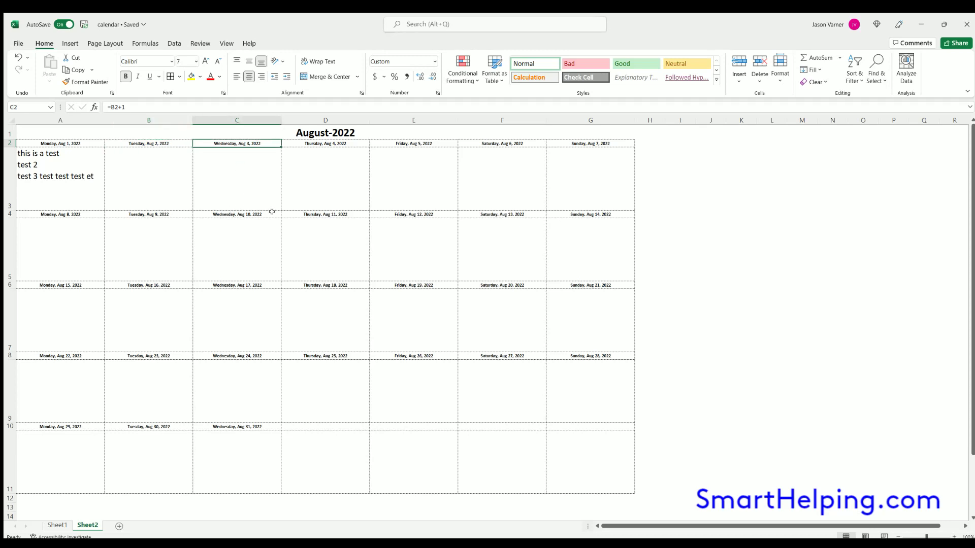
{"action": "left_click", "coordinate": [327, 141]}
{"action": "left_click", "coordinate": [410, 142]}
{"action": "left_click", "coordinate": [477, 141]}
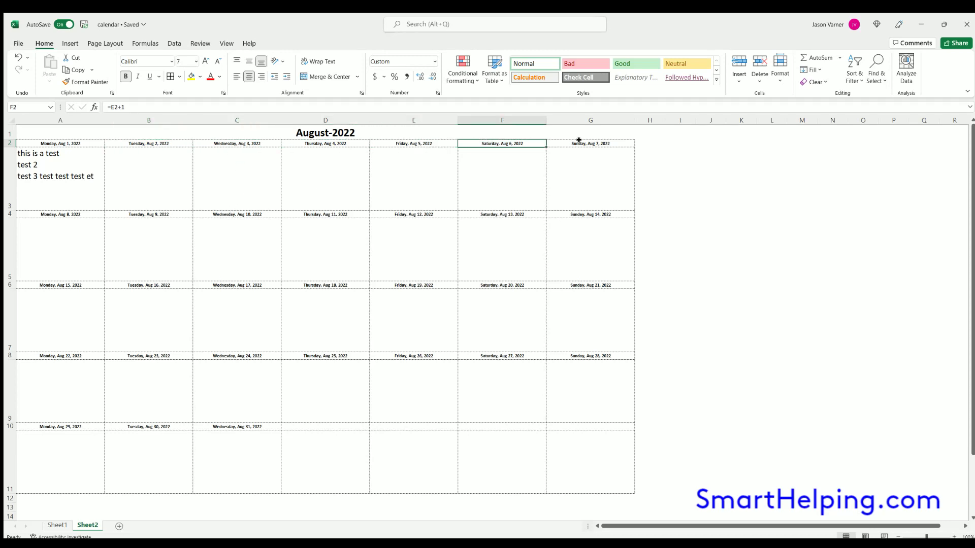
{"action": "left_click", "coordinate": [579, 142]}
{"action": "left_click", "coordinate": [733, 254]}
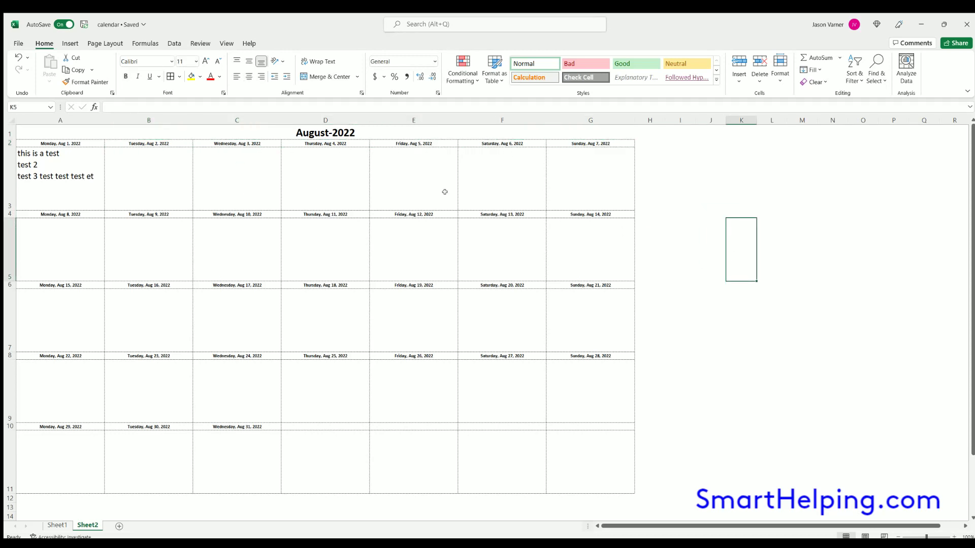
Enter 9/1/2022 in the month heading A1 to test the newly formatted weekday dates.
{"action": "left_click", "coordinate": [325, 131]}
{"action": "type", "text": "9/1"}
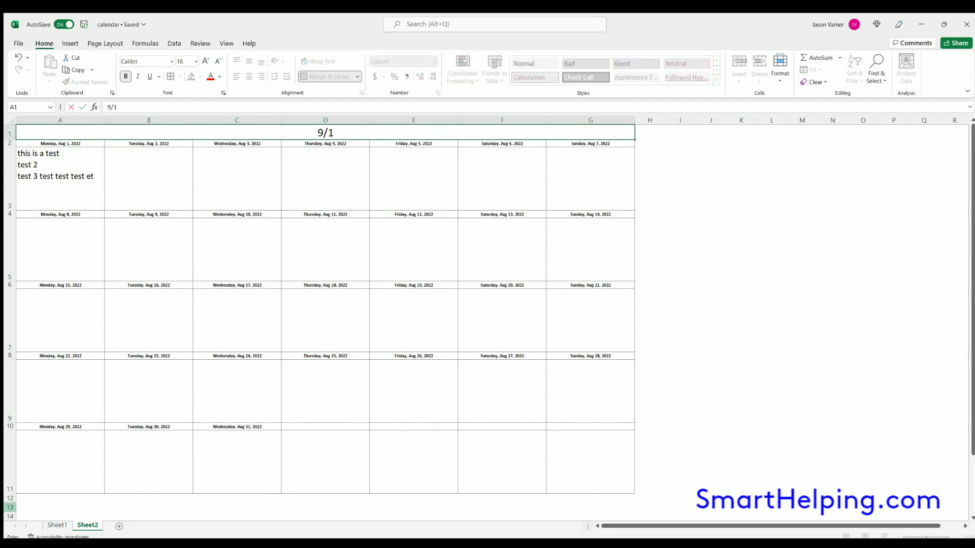
{"action": "type", "text": "/2022"}
{"action": "key", "text": "Return"}
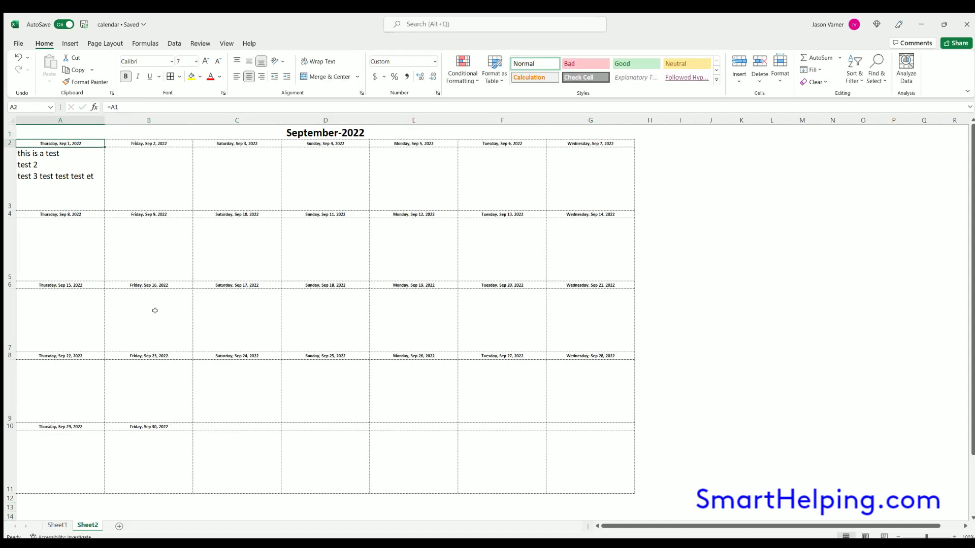
Check the date cells in rows 10 and 2 for the test month, and undo the date entry in A1.
{"action": "left_click", "coordinate": [157, 424]}
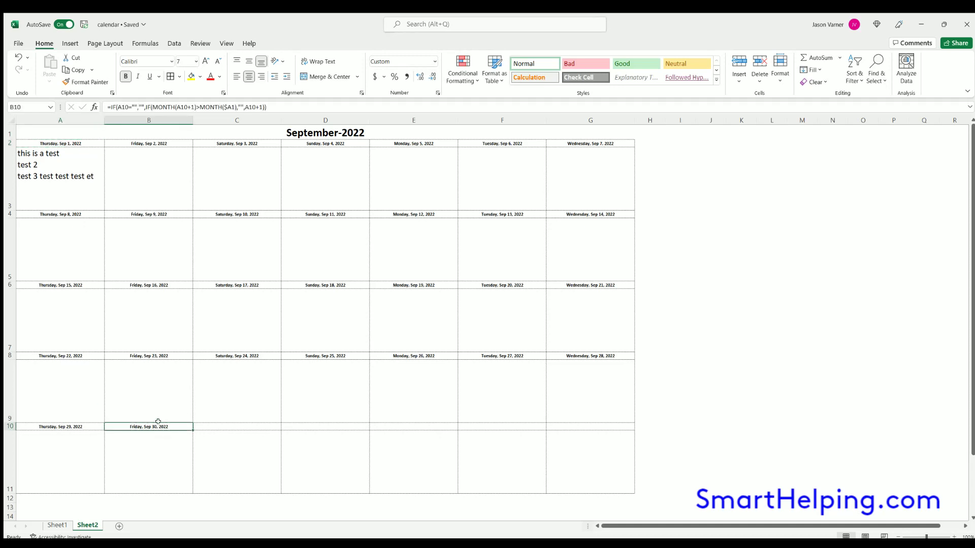
{"action": "left_click", "coordinate": [213, 424]}
{"action": "left_click", "coordinate": [94, 144]}
{"action": "left_click", "coordinate": [124, 136]}
{"action": "left_click", "coordinate": [232, 141]}
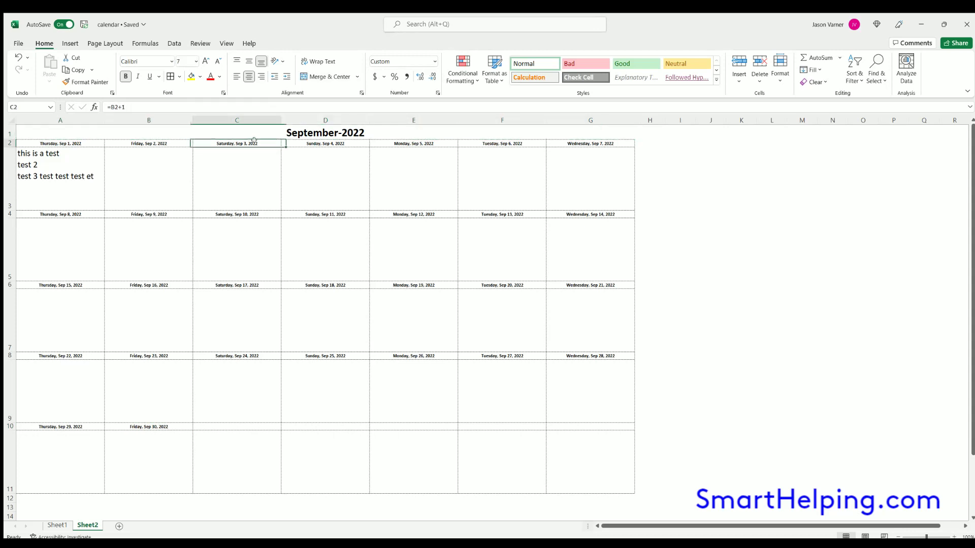
{"action": "left_click", "coordinate": [284, 145]}
{"action": "left_click", "coordinate": [18, 57]}
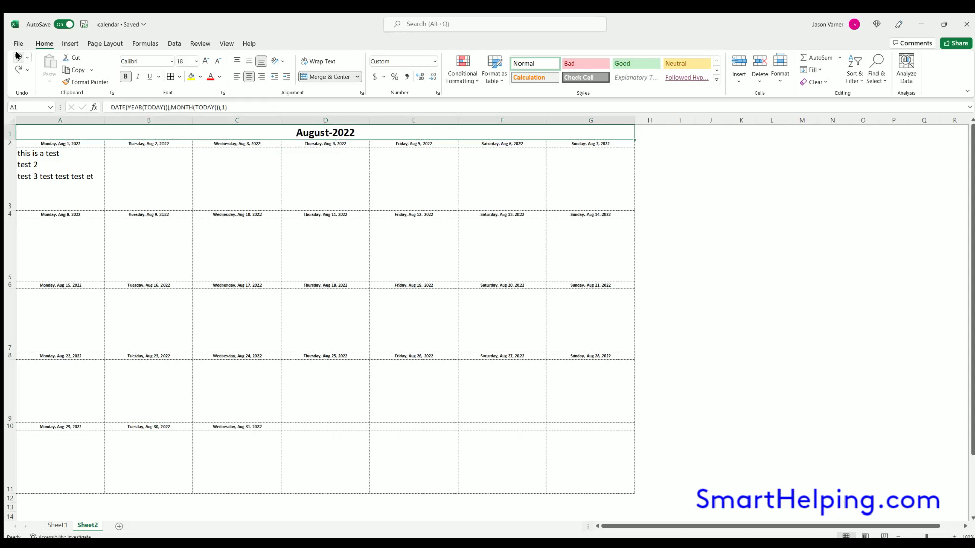
Look over the note cells in rows 3, 7 and 9 beneath the calendar's dates.
{"action": "left_click", "coordinate": [776, 294]}
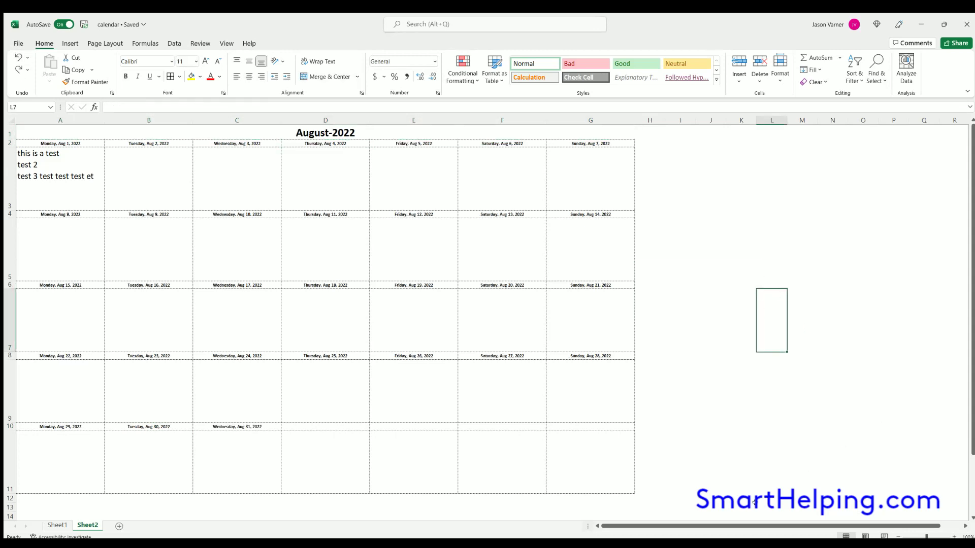
{"action": "left_click", "coordinate": [57, 180]}
{"action": "left_click", "coordinate": [149, 175]}
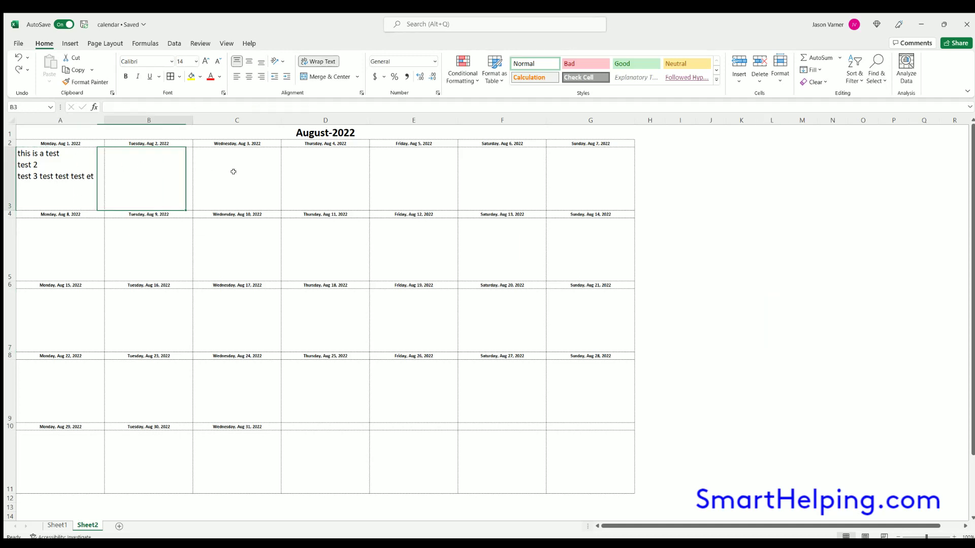
{"action": "left_click", "coordinate": [233, 172]}
{"action": "left_click", "coordinate": [355, 177]}
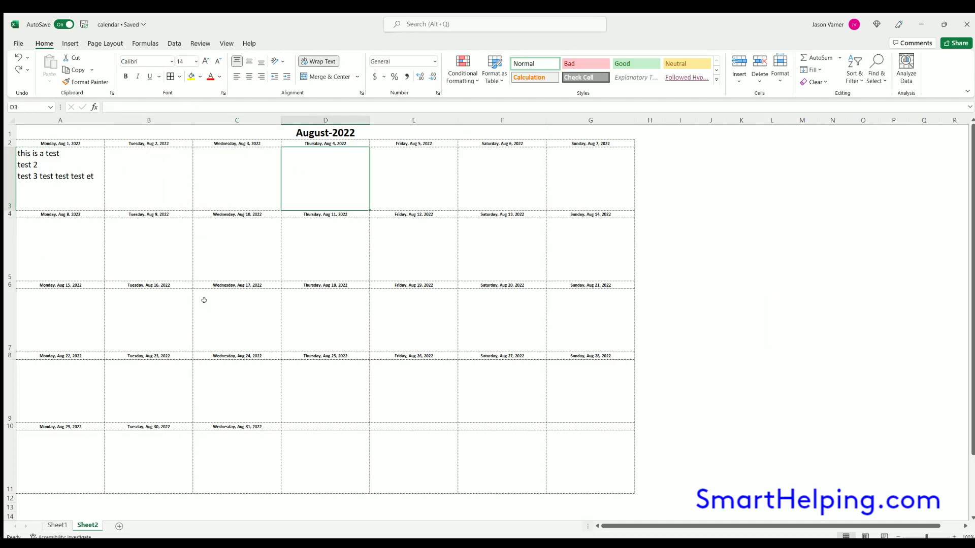
{"action": "left_click", "coordinate": [224, 313]}
{"action": "left_click", "coordinate": [135, 318]}
{"action": "left_click", "coordinate": [81, 340]}
{"action": "left_click", "coordinate": [56, 372]}
{"action": "left_click", "coordinate": [159, 387]}
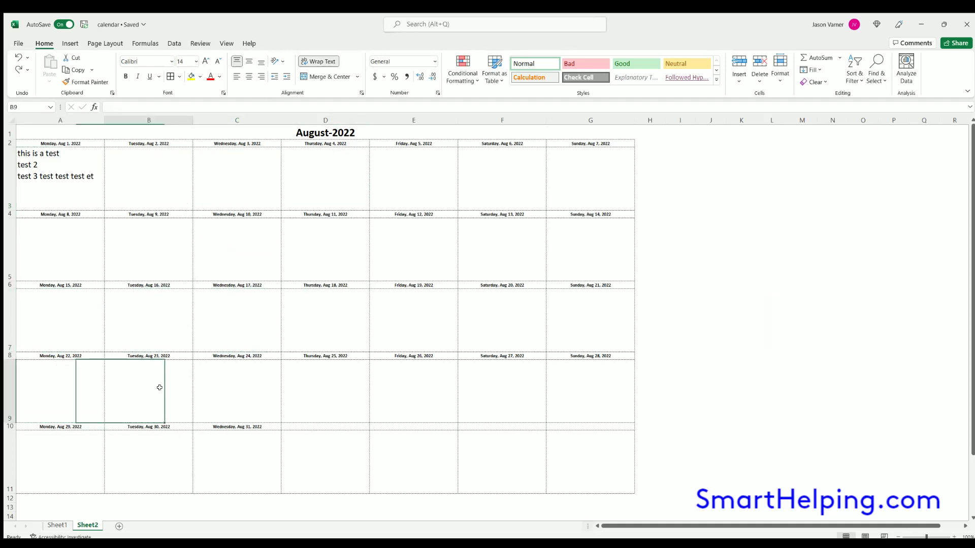
{"action": "left_click", "coordinate": [234, 389]}
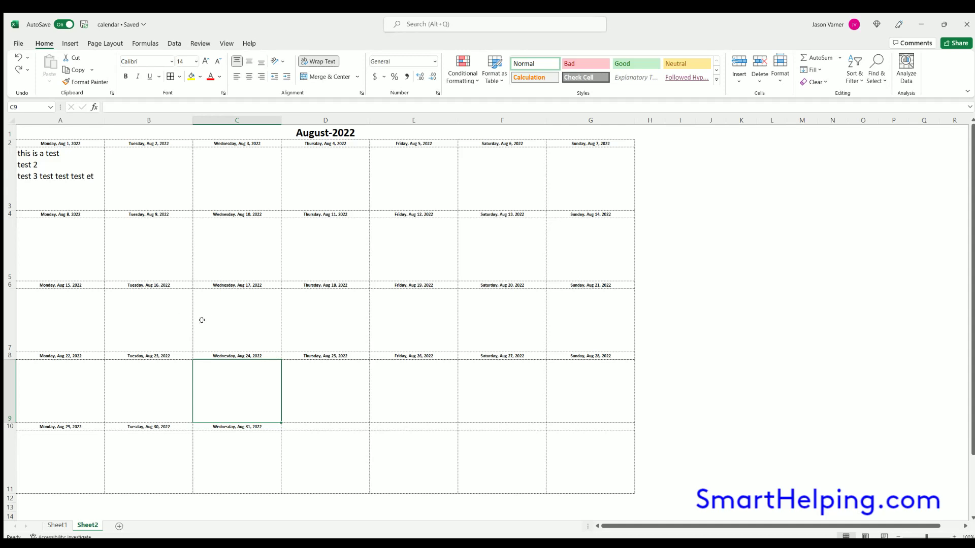
{"action": "left_click", "coordinate": [233, 317]}
{"action": "left_click", "coordinate": [315, 330]}
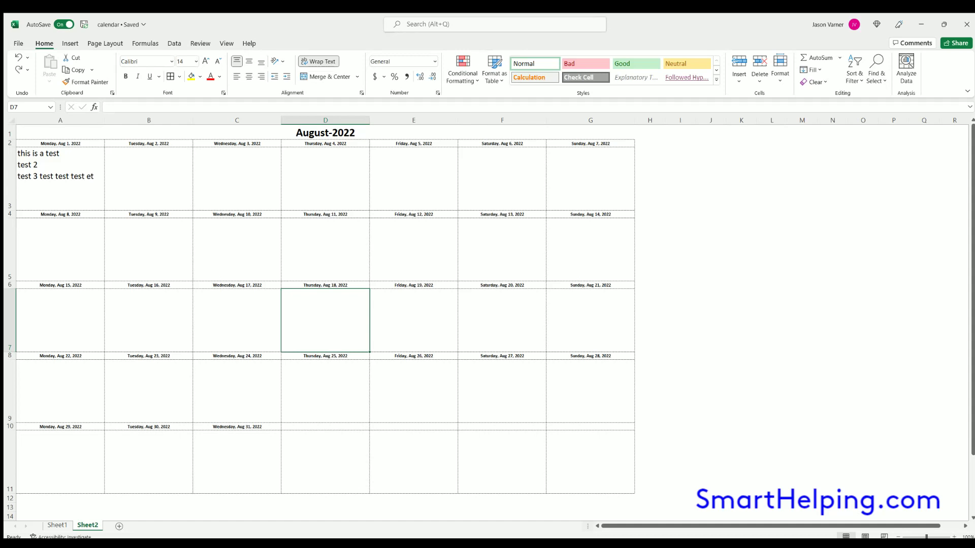
Switch to the SmartHelping website in the browser and look through the template bundles on its Financial Models page.
{"action": "left_click", "coordinate": [318, 542]}
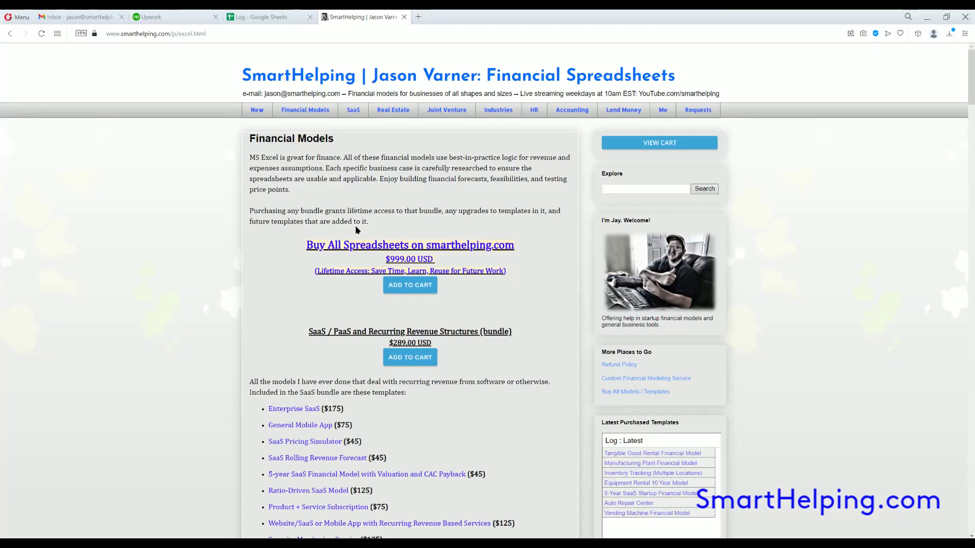
{"action": "scroll", "coordinate": [283, 256], "scroll_direction": "down", "scroll_amount": 3}
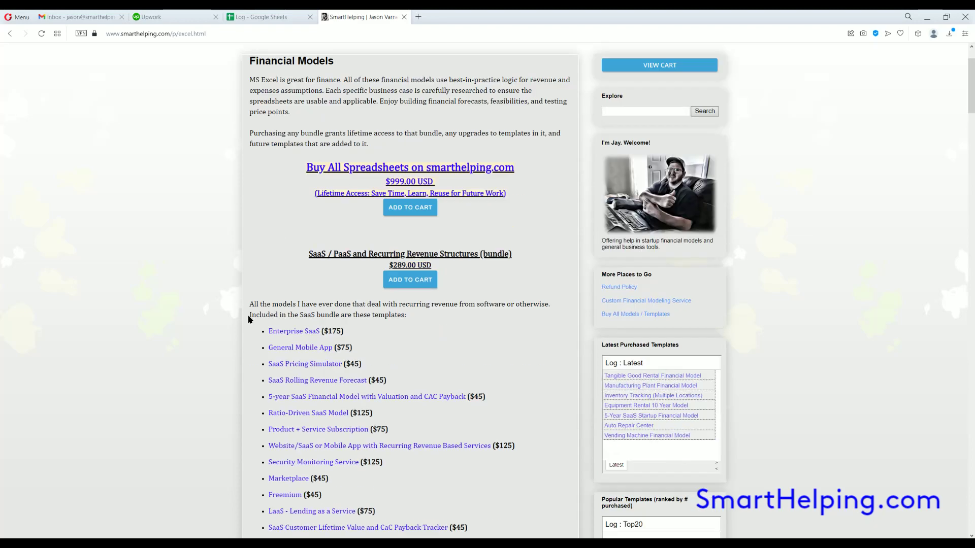
{"action": "scroll", "coordinate": [294, 372], "scroll_direction": "down", "scroll_amount": 3}
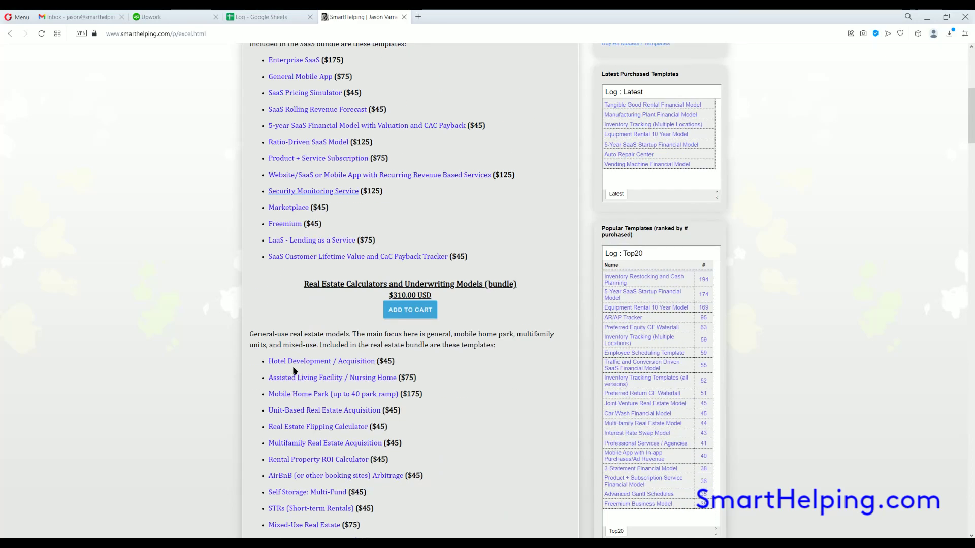
{"action": "scroll", "coordinate": [294, 372], "scroll_direction": "up", "scroll_amount": 3}
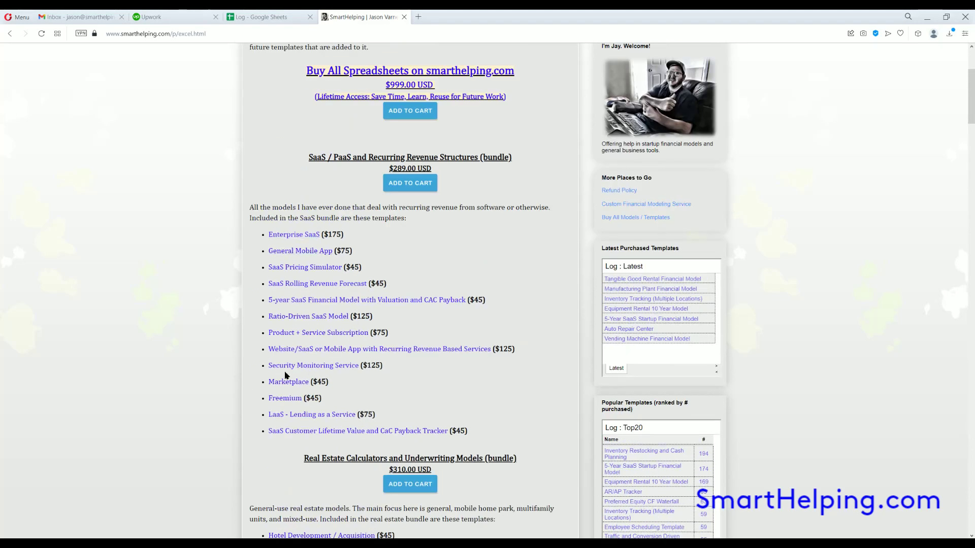
{"action": "scroll", "coordinate": [286, 373], "scroll_direction": "down", "scroll_amount": 3}
{"action": "scroll", "coordinate": [285, 376], "scroll_direction": "down", "scroll_amount": 20}
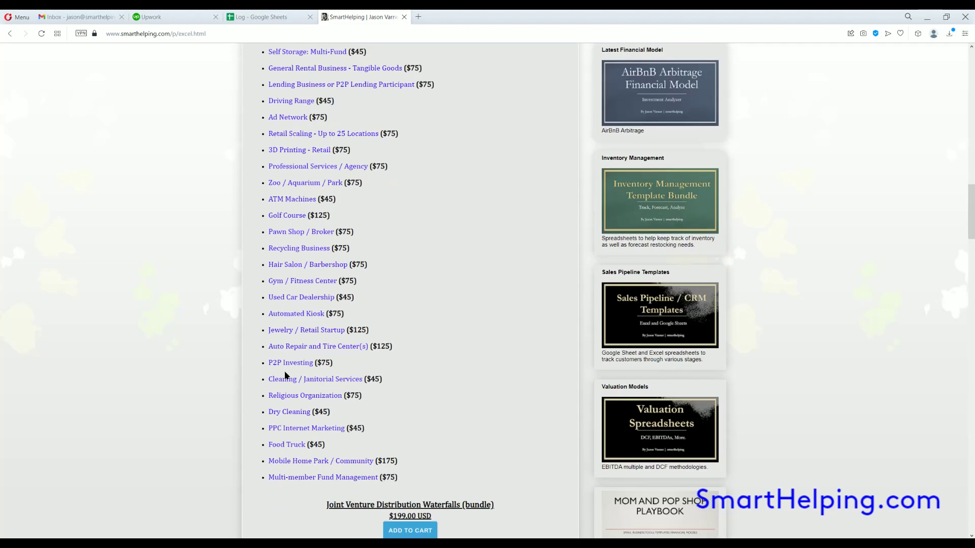
{"action": "scroll", "coordinate": [284, 375], "scroll_direction": "up", "scroll_amount": 3}
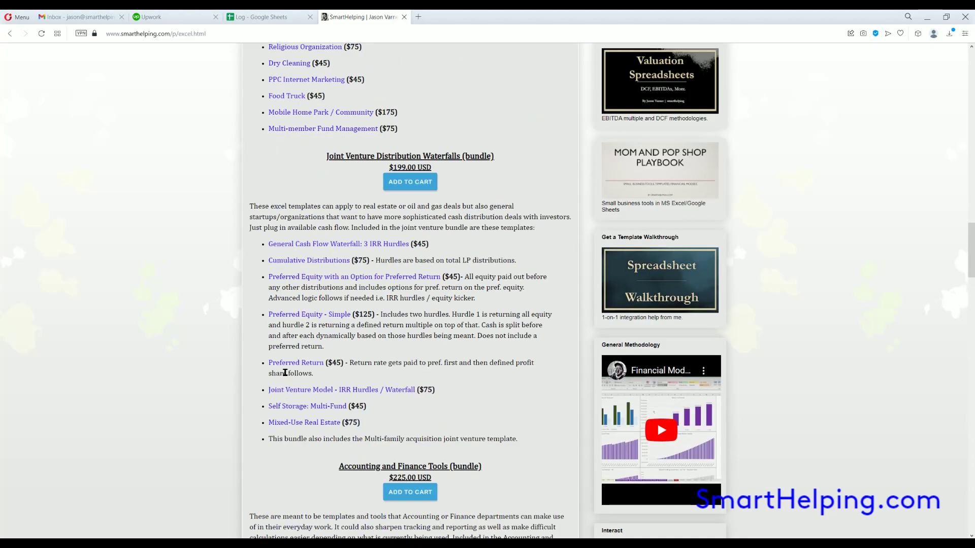
{"action": "scroll", "coordinate": [285, 373], "scroll_direction": "down", "scroll_amount": 6}
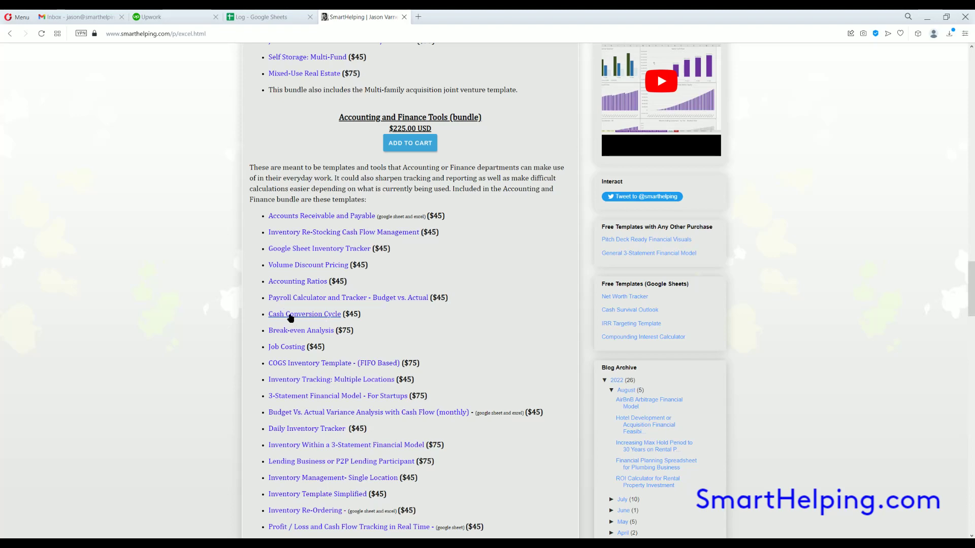
{"action": "scroll", "coordinate": [281, 193], "scroll_direction": "down", "scroll_amount": 3}
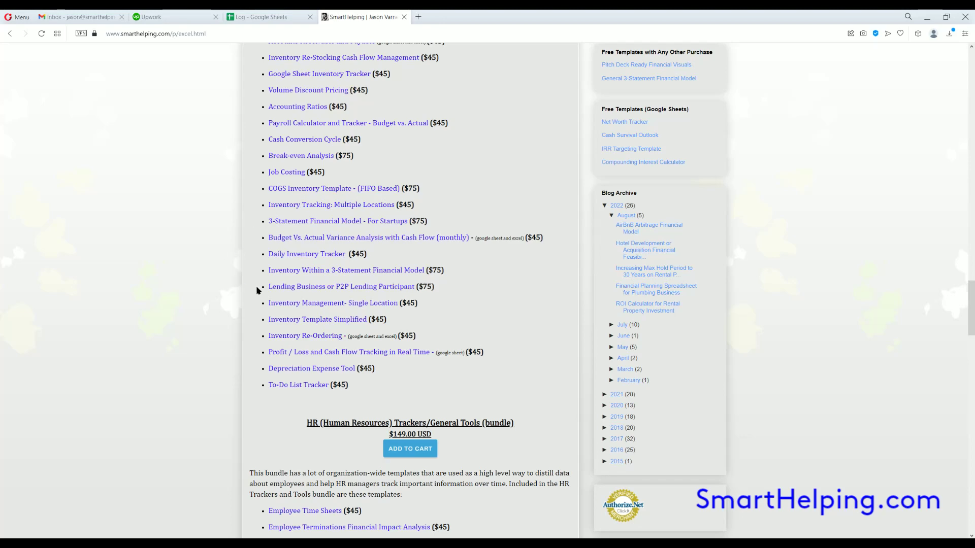
{"action": "scroll", "coordinate": [257, 291], "scroll_direction": "down", "scroll_amount": 6}
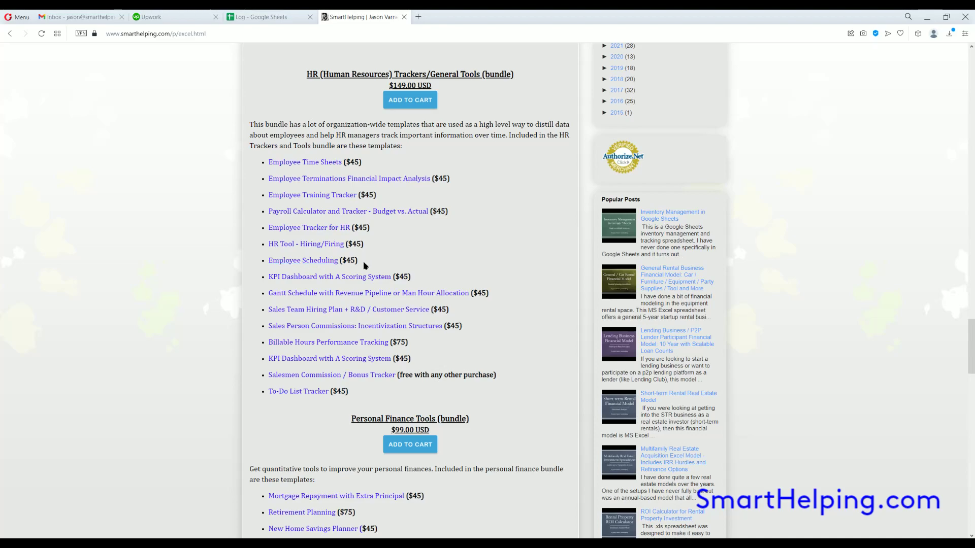
{"action": "scroll", "coordinate": [203, 377], "scroll_direction": "down", "scroll_amount": 4}
{"action": "scroll", "coordinate": [218, 390], "scroll_direction": "up", "scroll_amount": 20}
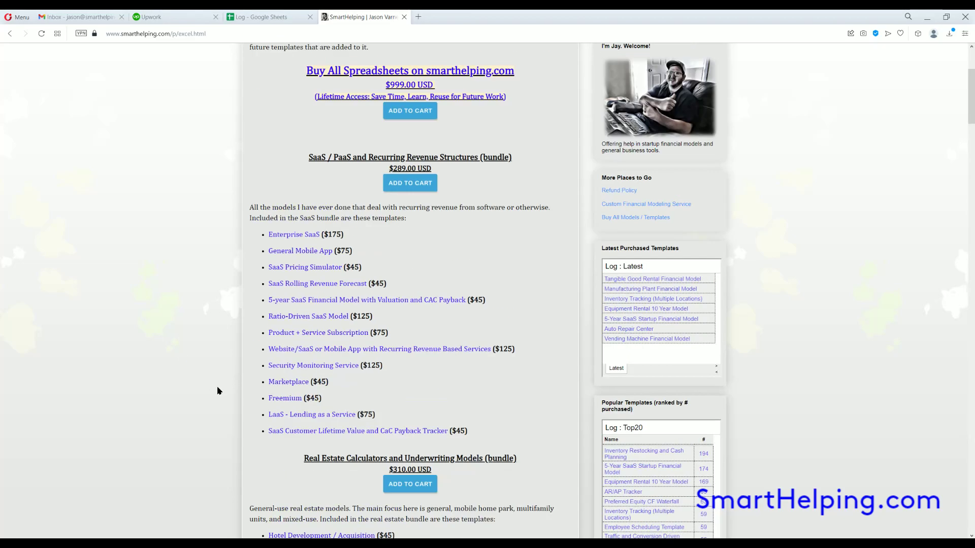